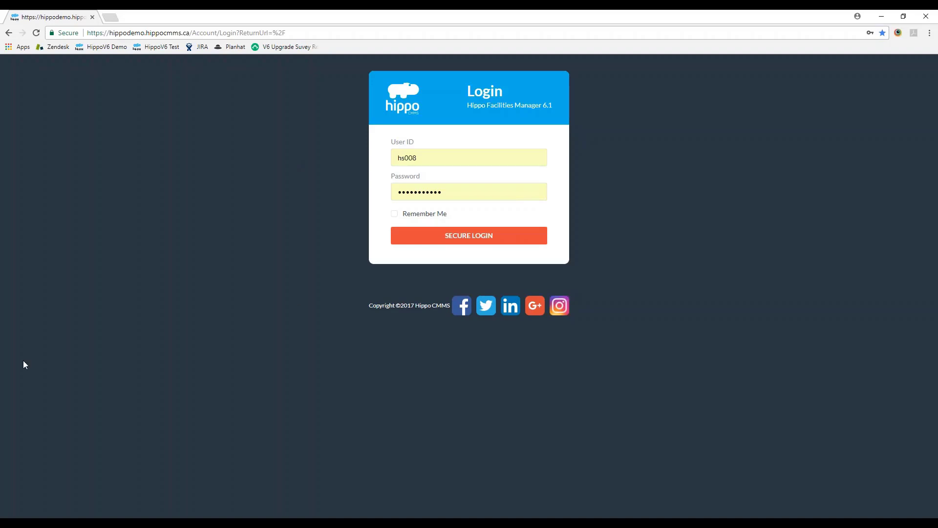
Step: Log in to the Hippo CMMS demo site with the user ID and password
left_click(421, 240)
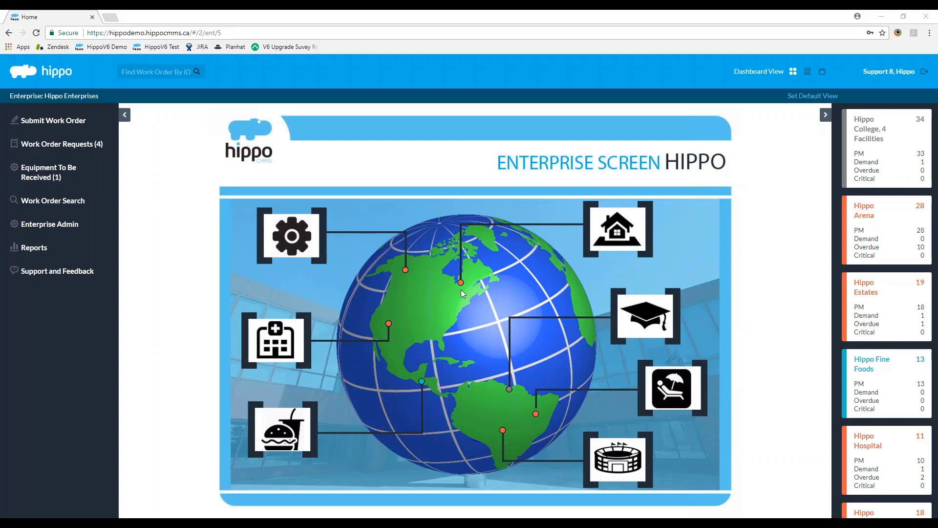
Step: Preview the facility stats on the globe markers, then open Hippo Plant from its marker
mouse_move(461, 282)
mouse_move(406, 270)
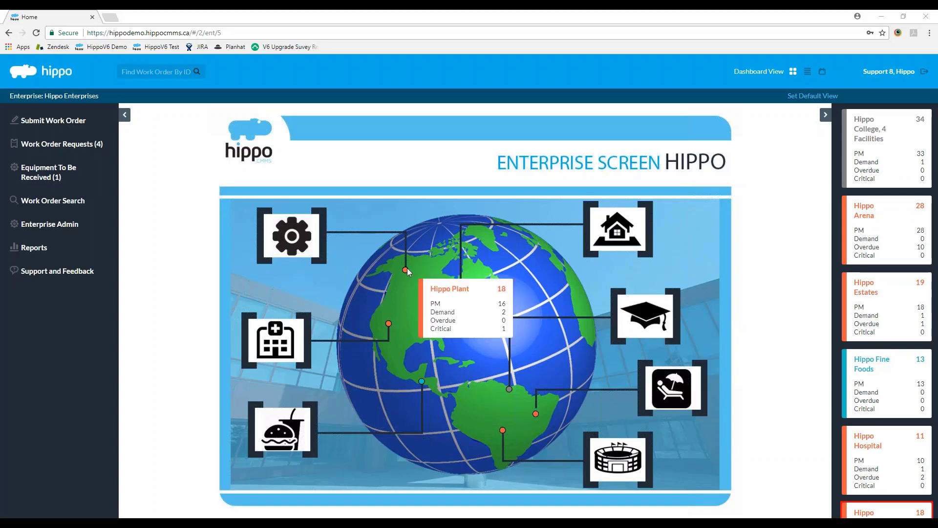
left_click(406, 269)
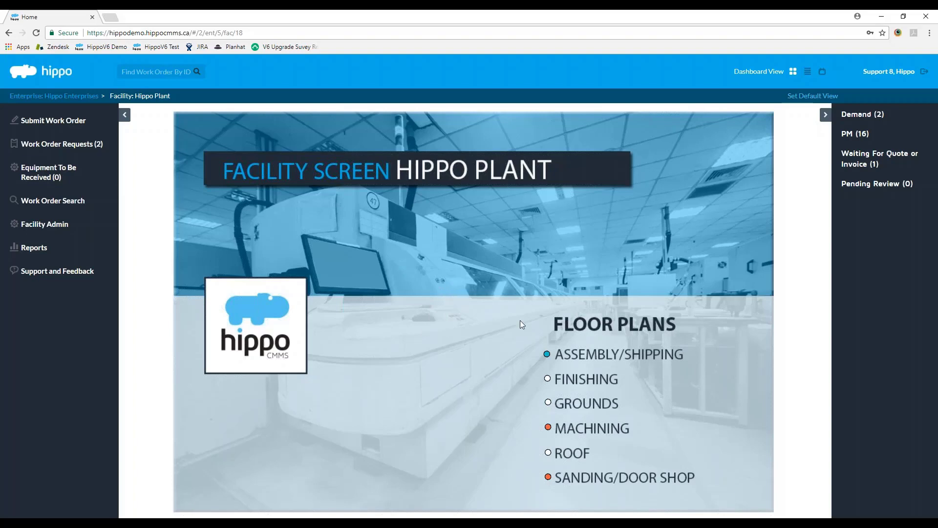
left_click(547, 353)
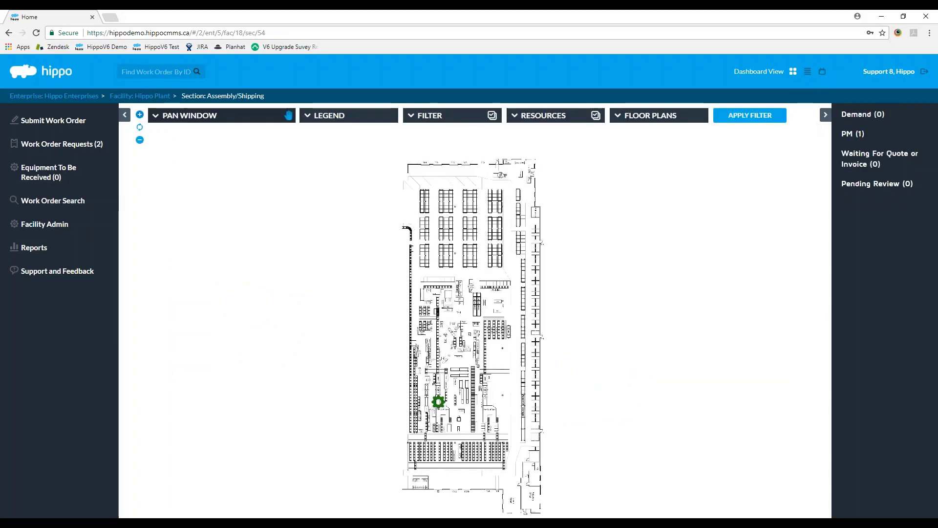
left_click(139, 114)
left_click_drag(479, 195, 453, 186)
left_click_drag(483, 389, 477, 363)
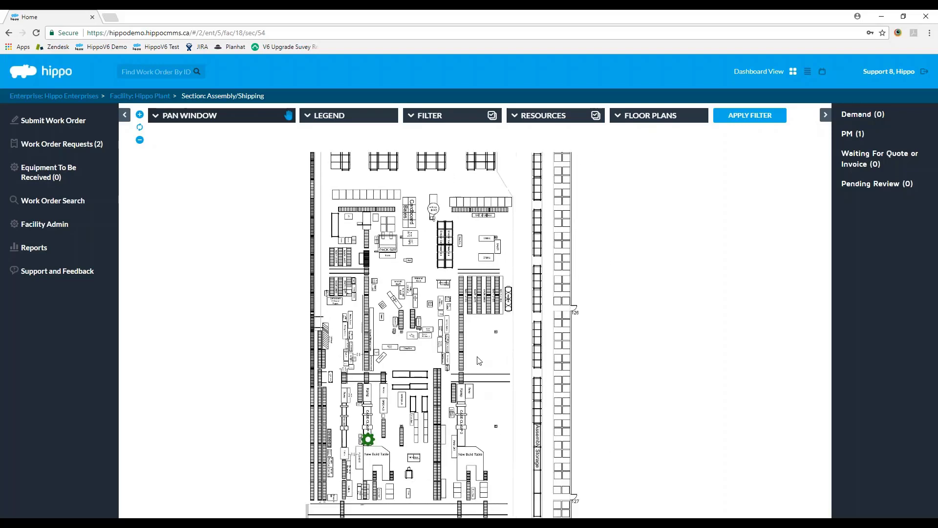
left_click(140, 115)
left_click_drag(332, 370, 319, 184)
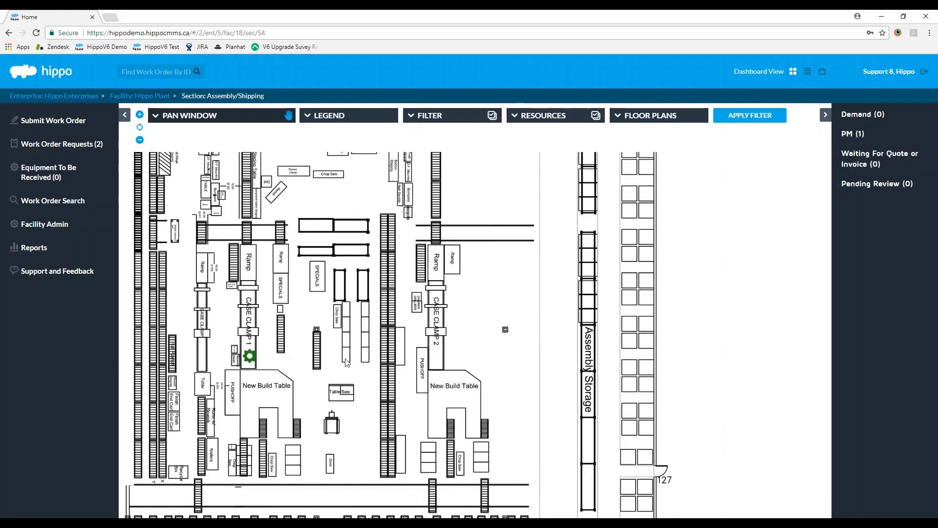
left_click_drag(324, 263, 330, 290)
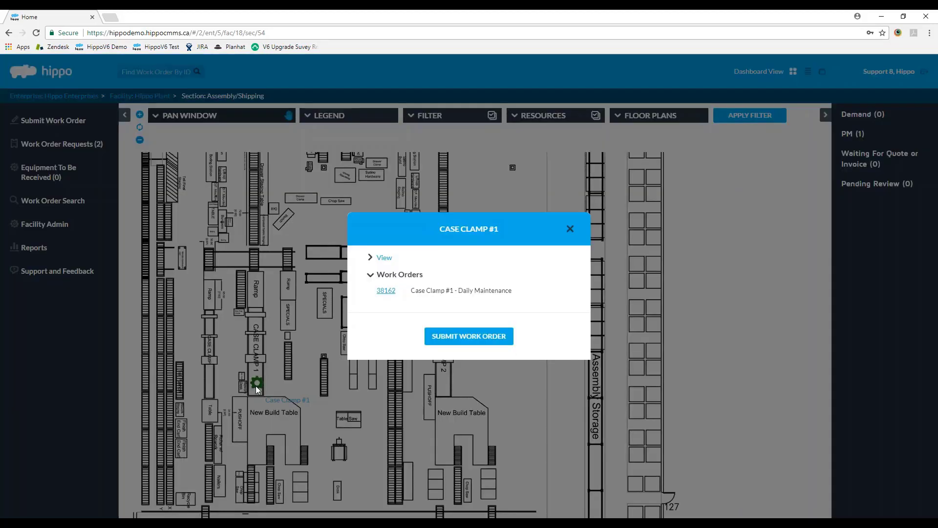
left_click(256, 383)
left_click(383, 260)
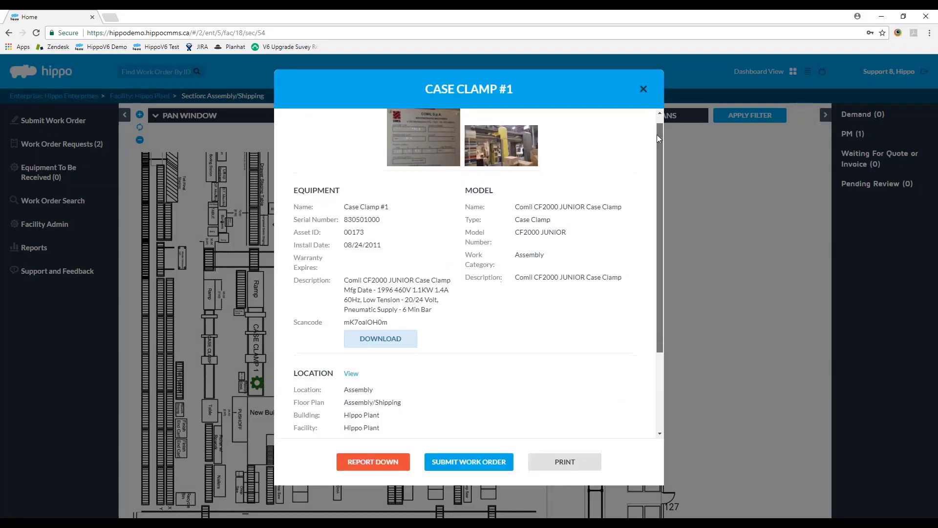
left_click_drag(657, 136, 633, 79)
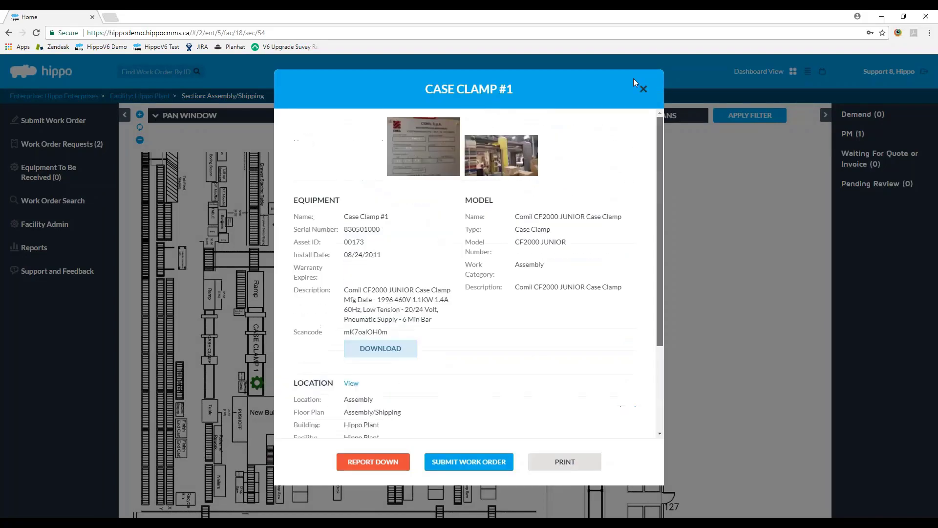
left_click(643, 89)
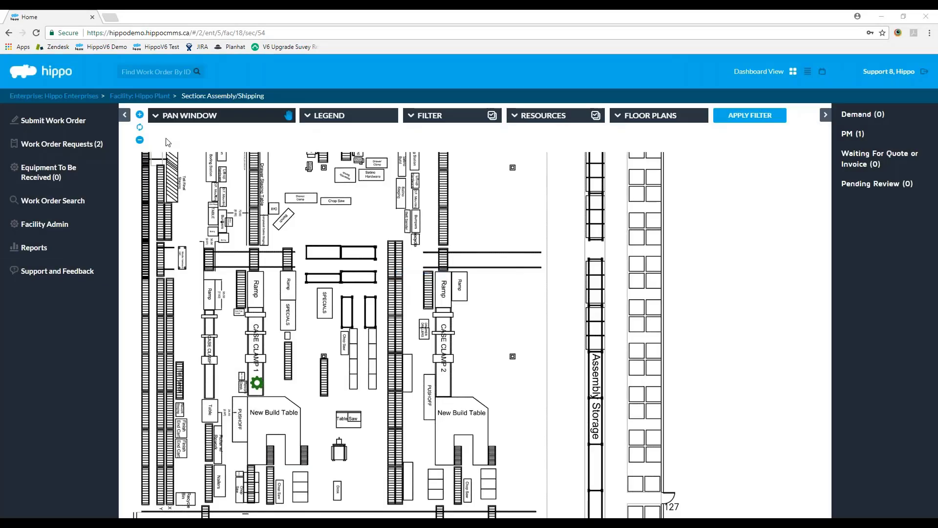
left_click(139, 140)
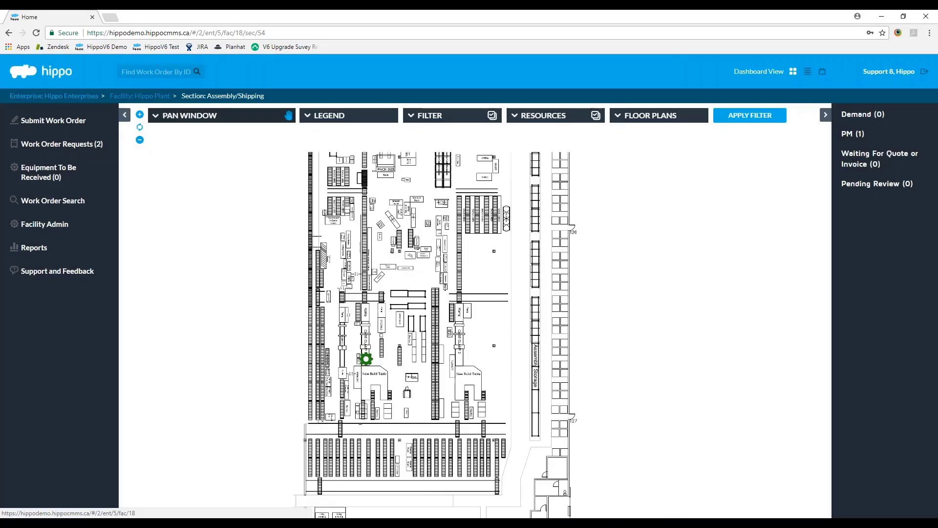
left_click(140, 95)
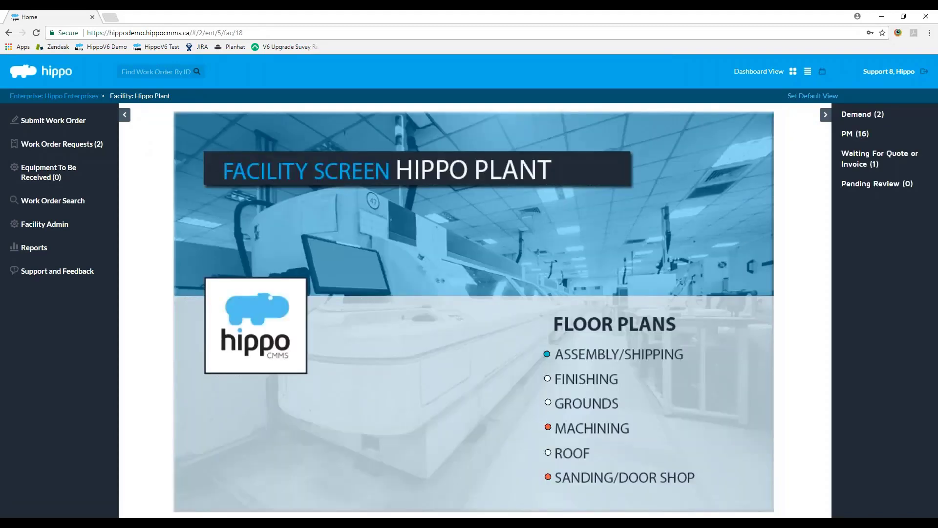
left_click(807, 71)
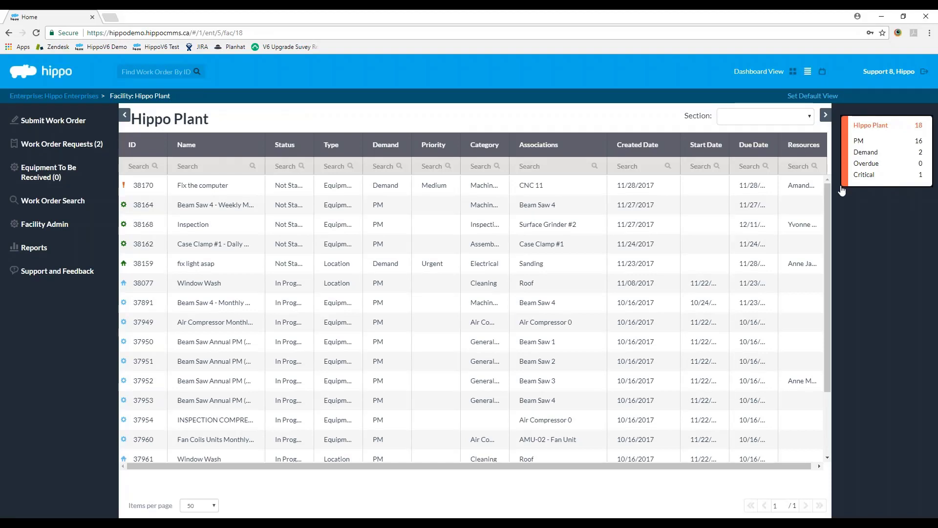
mouse_move(826, 194)
left_mouse_down()
mouse_move(829, 245)
mouse_move(824, 192)
left_mouse_up()
left_click(822, 72)
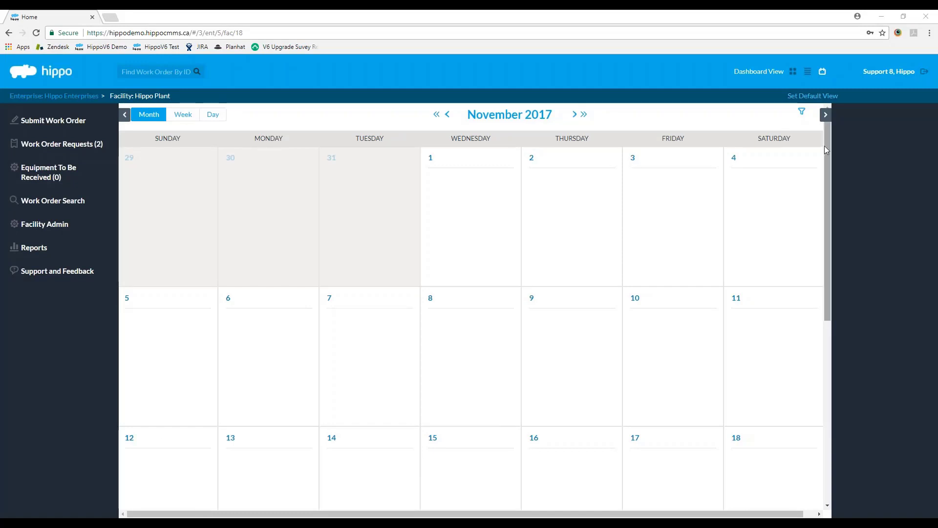
left_click(793, 71)
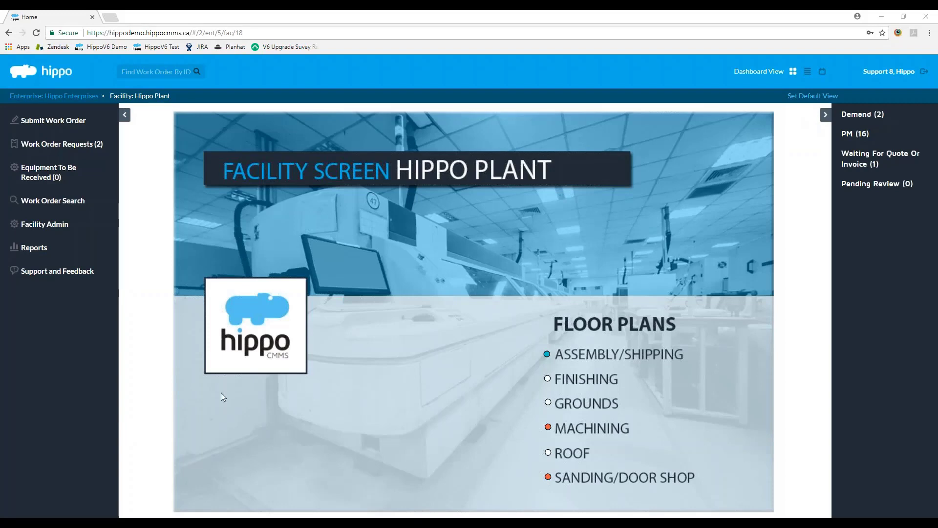
Step: Go up to Hippo Enterprises, expand Enterprise Admin, and reopen the Hippo Plant facility
left_click(54, 96)
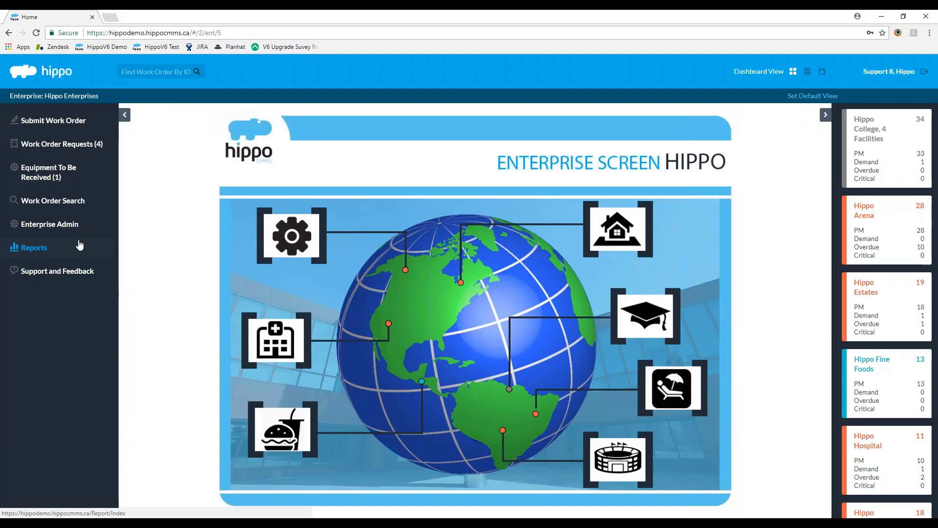
left_click(57, 228)
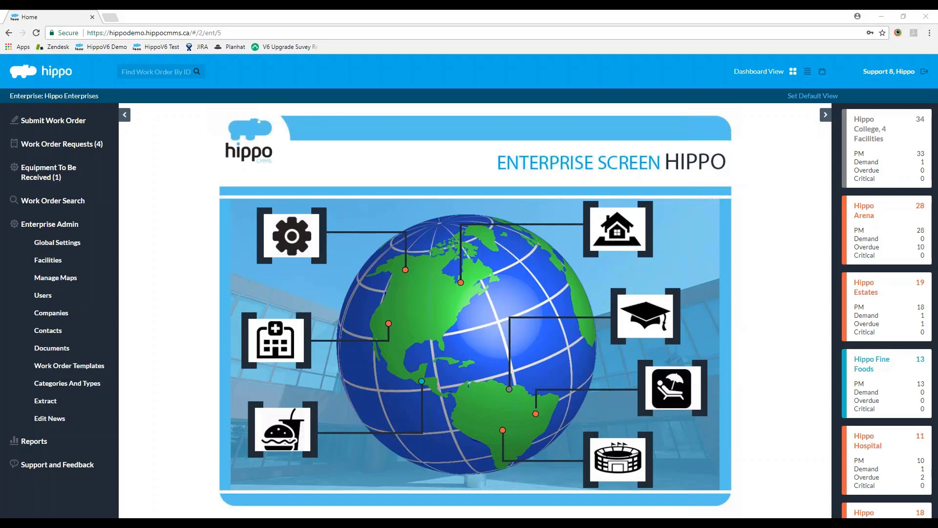
left_click(406, 271)
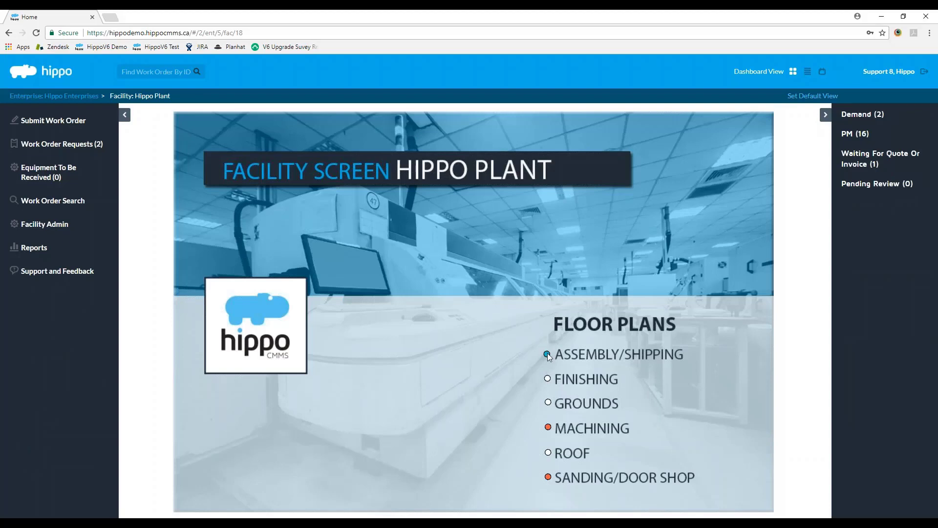
mouse_move(549, 352)
Step: Return to Hippo Enterprises and open the Hippo Arena card's Event Level floor plan
left_click(54, 96)
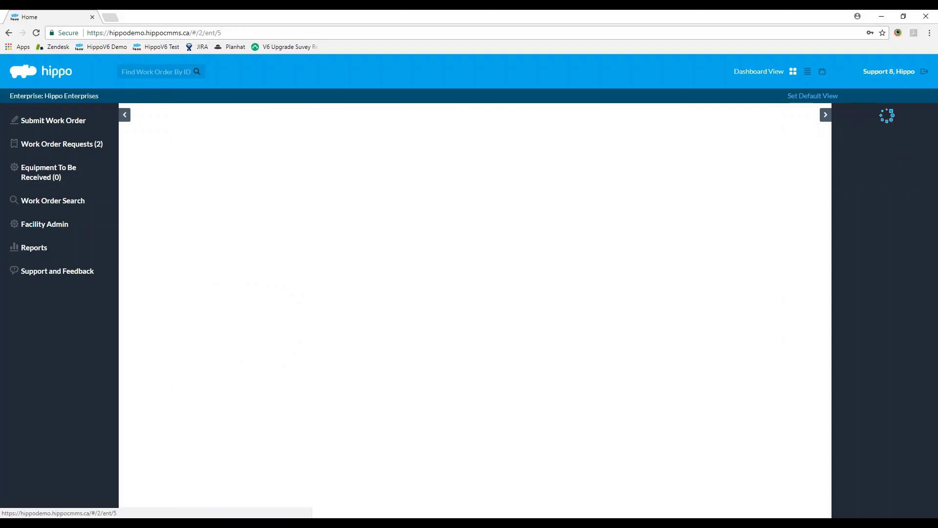
scroll(894, 247, "down", 2)
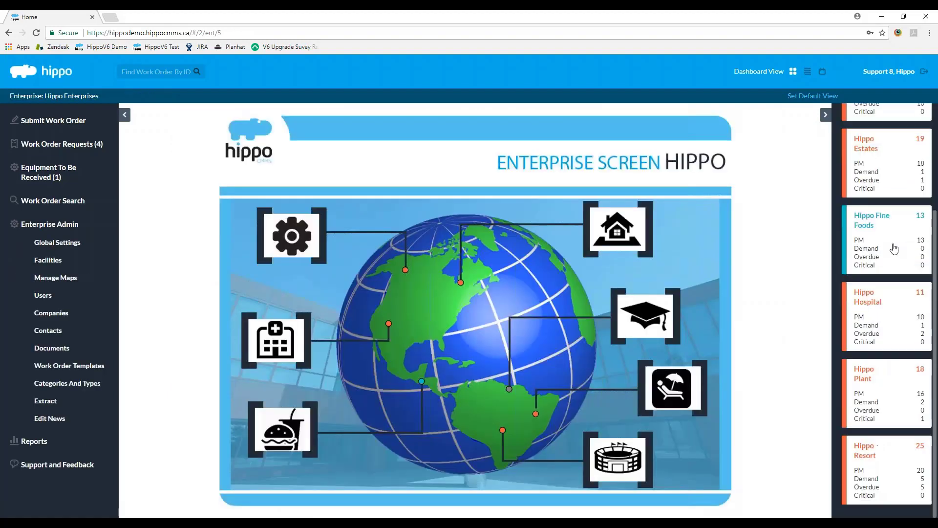
scroll(900, 341, "up", 2)
left_click(881, 217)
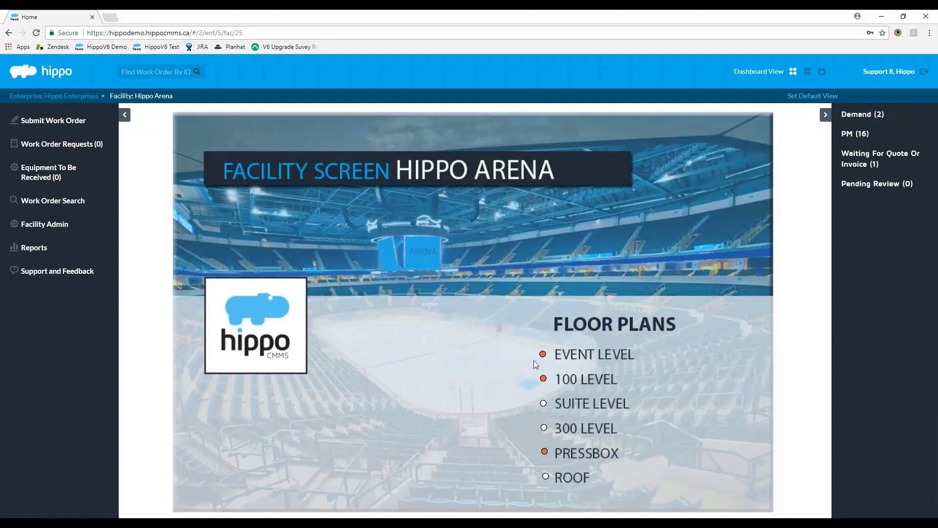
mouse_move(542, 355)
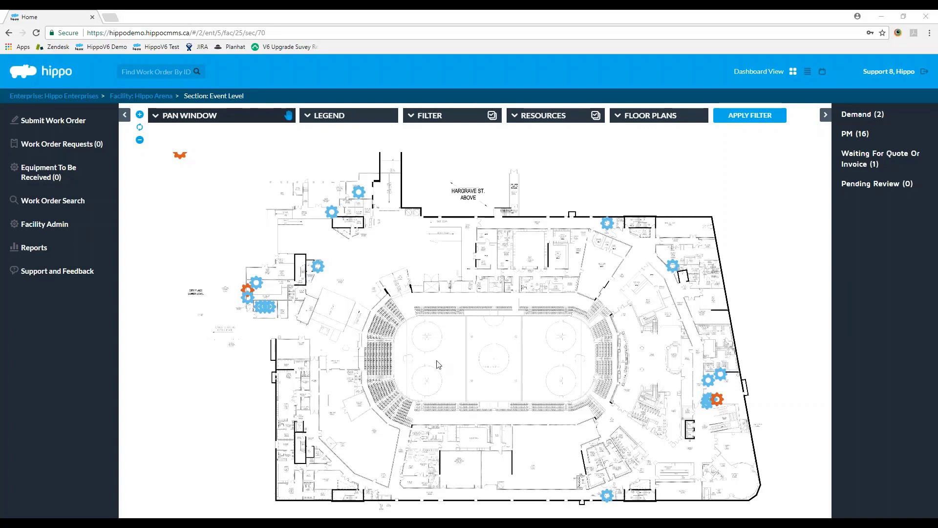
Step: Zoom into the Event Level plan and pan to the Game Operations Storage area
left_click(454, 115)
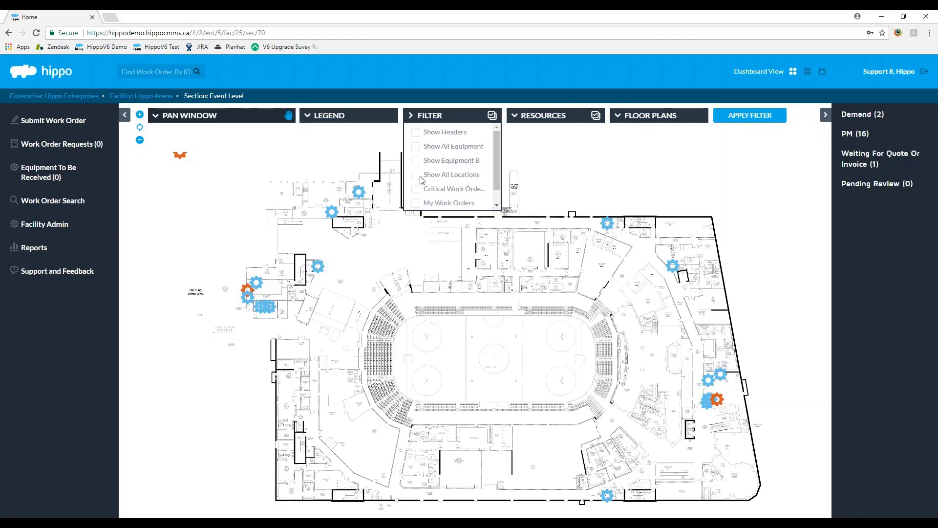
left_click(139, 115)
left_click(139, 115)
left_click_drag(235, 229, 438, 395)
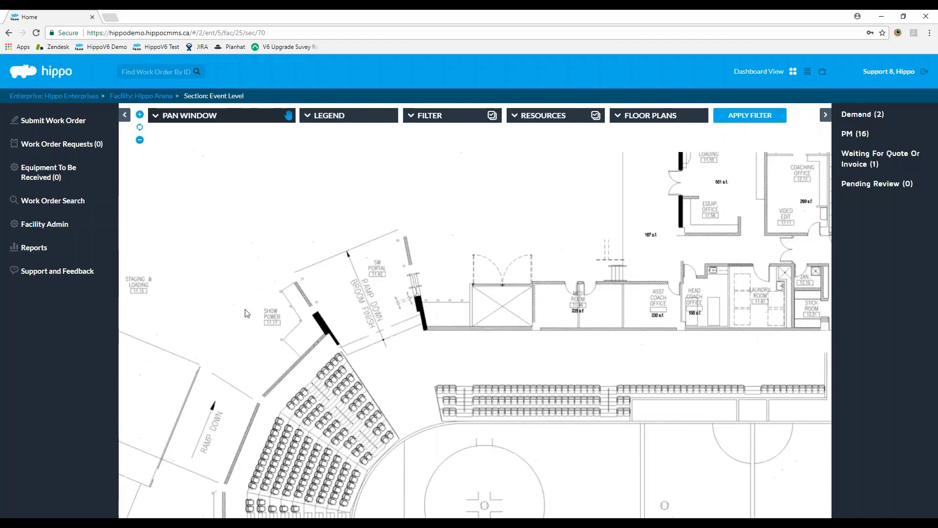
left_click_drag(245, 309, 323, 374)
left_click_drag(167, 280, 336, 244)
left_click_drag(170, 222, 208, 224)
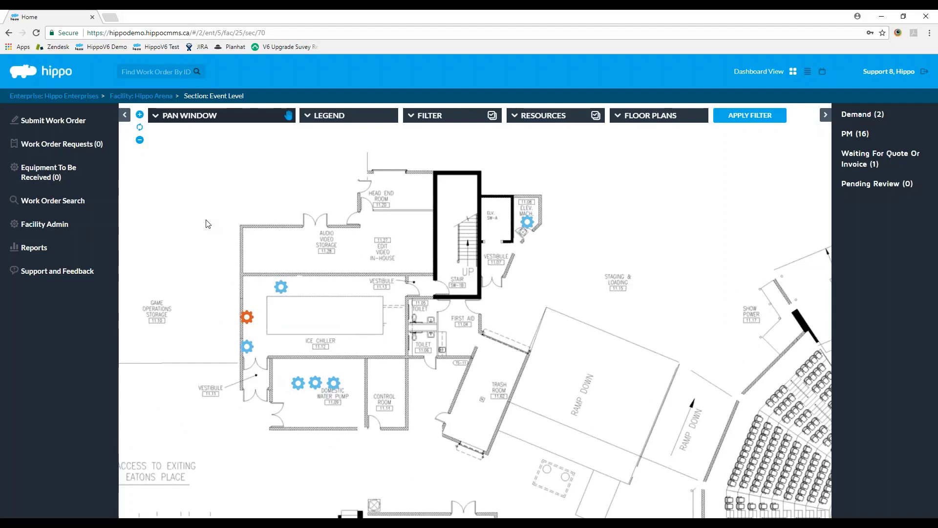
left_click(140, 140)
left_click(523, 116)
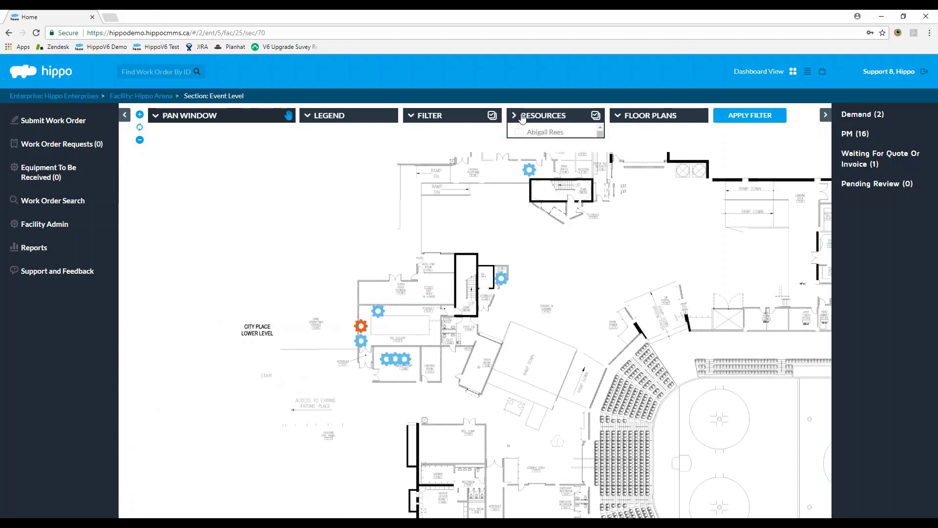
left_click(519, 132)
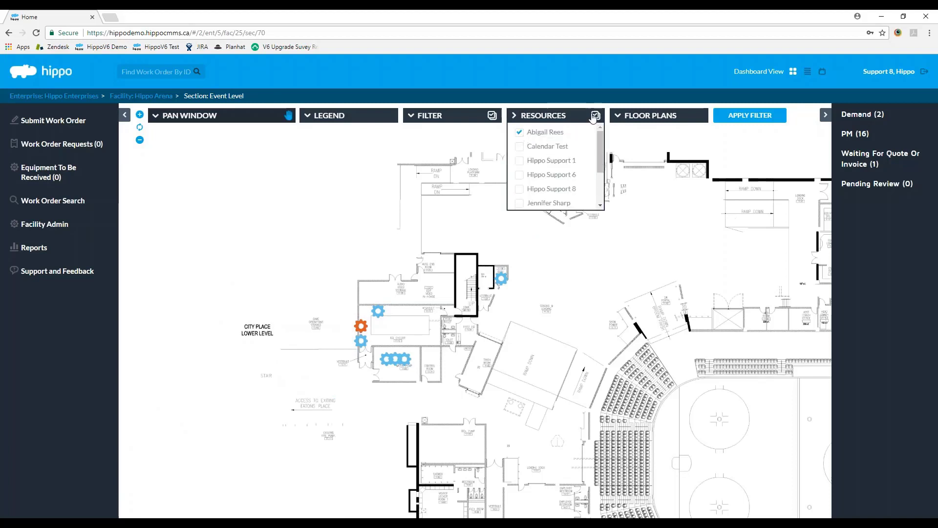
left_click(596, 116)
left_click(595, 116)
left_click(519, 132)
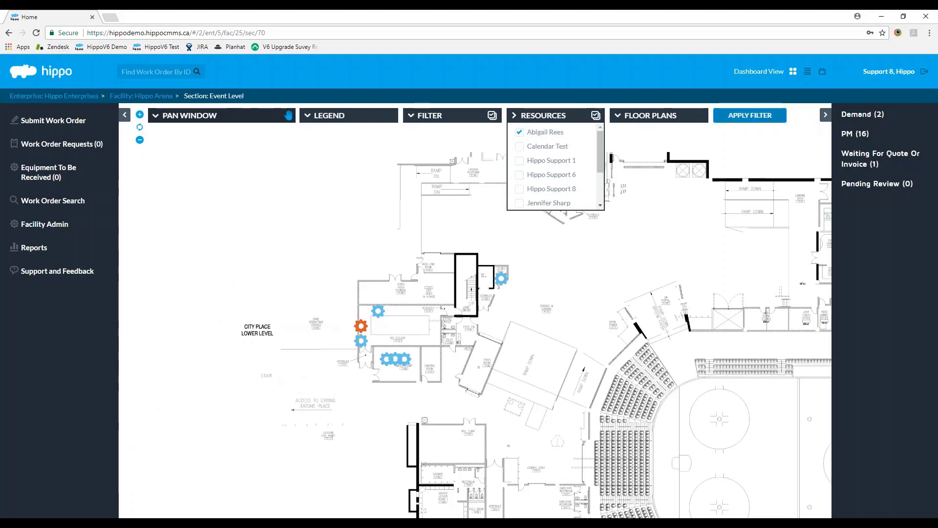
left_click(749, 116)
left_click_drag(710, 295, 548, 300)
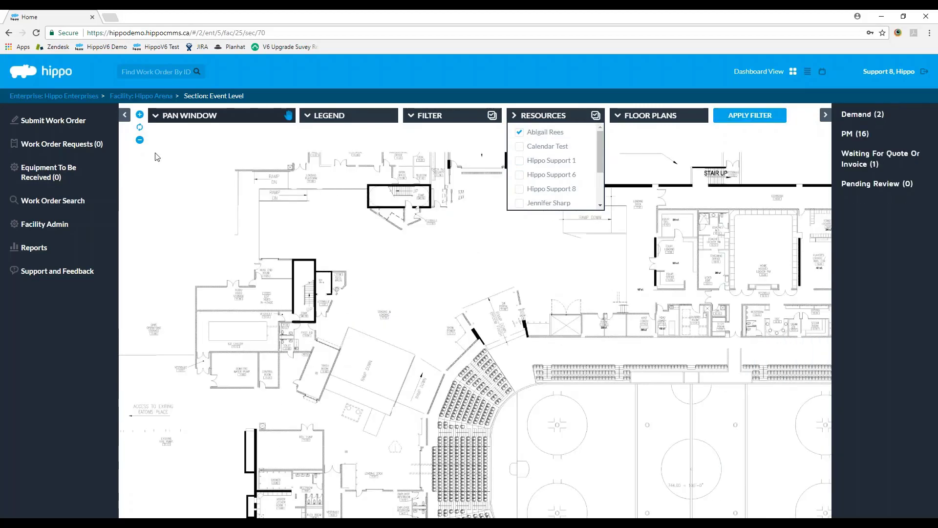
left_click(139, 141)
left_click(139, 141)
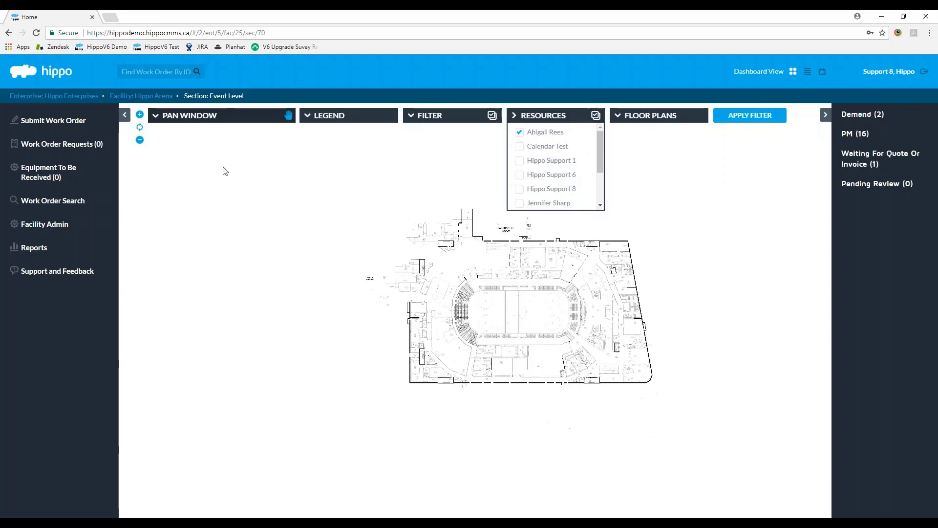
left_click(139, 115)
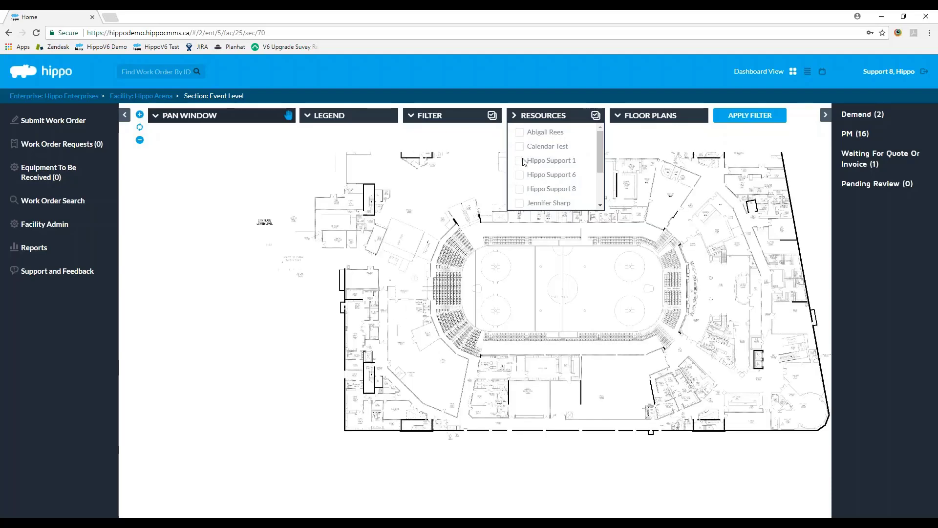
Step: Apply the filter with Test Resource added, then remove Test Resource and reapply
scroll(524, 161, "down", 2)
left_click(520, 200)
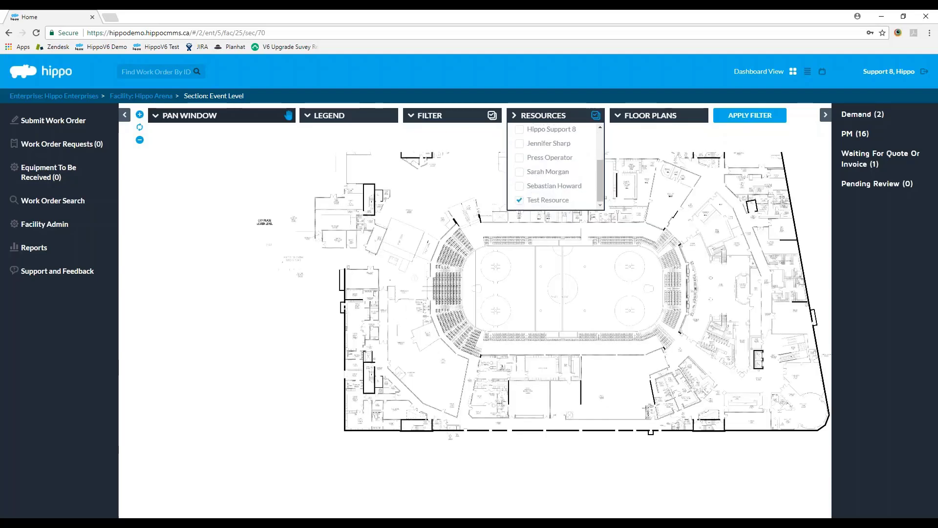
left_click(746, 117)
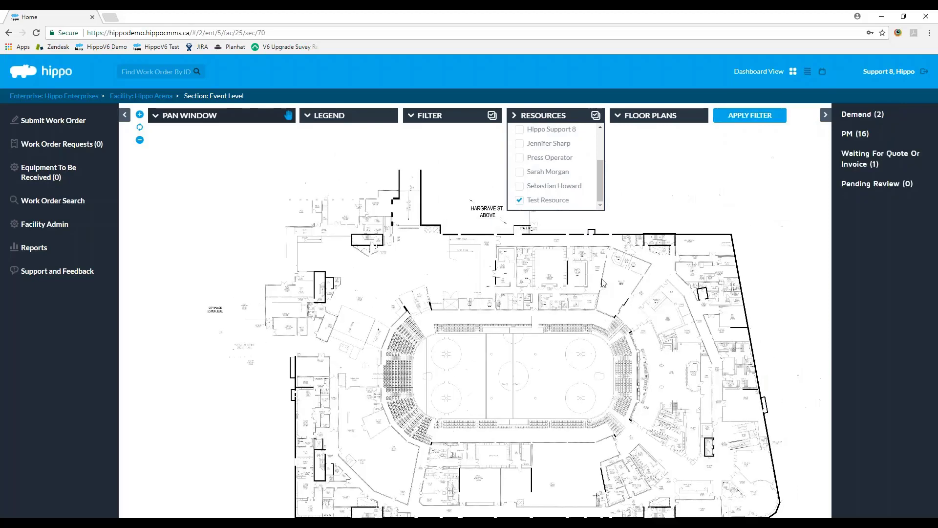
left_click(519, 200)
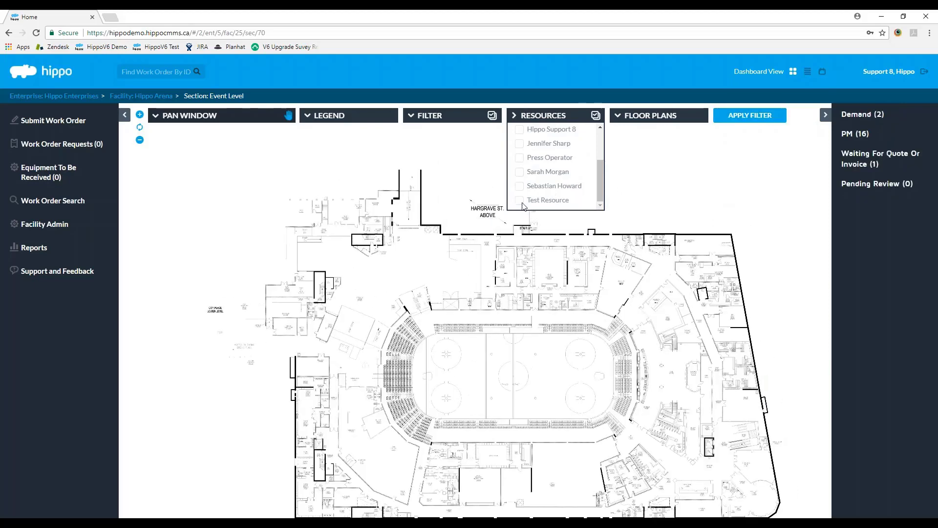
left_click(752, 118)
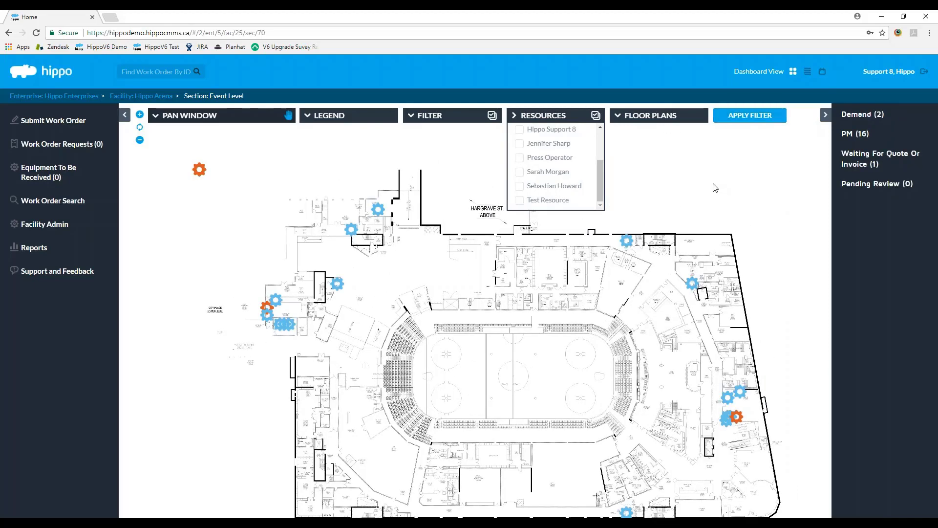
Step: Clear all resource selections, then check the Filter options and colour key legend
left_click(595, 116)
left_click(596, 115)
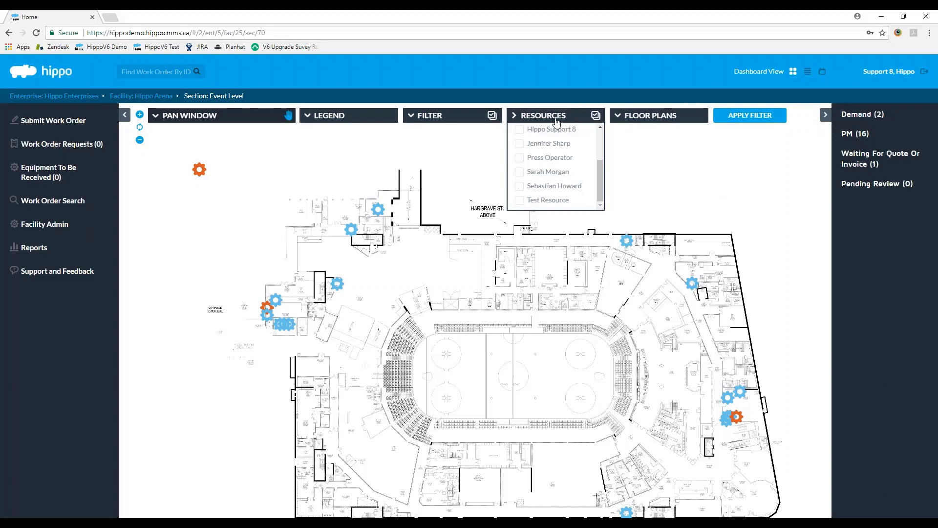
left_click(512, 117)
left_click(413, 118)
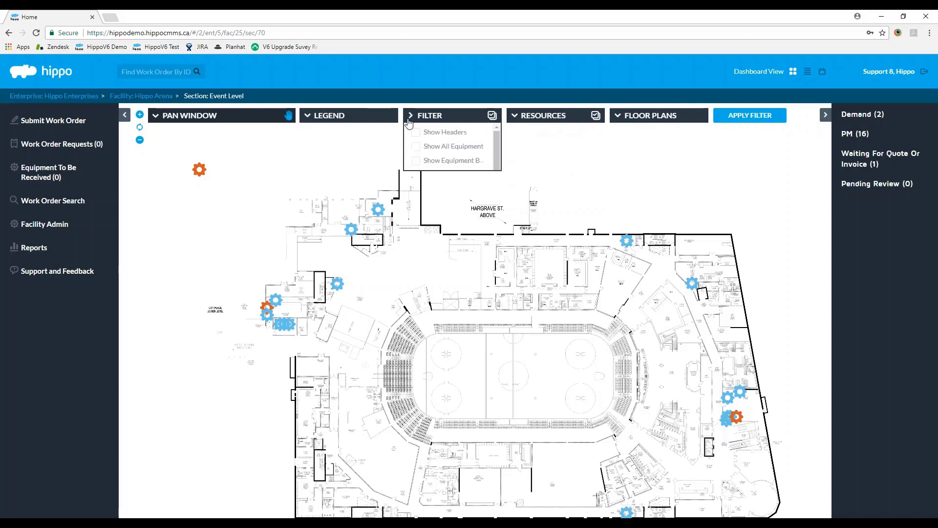
left_click(410, 115)
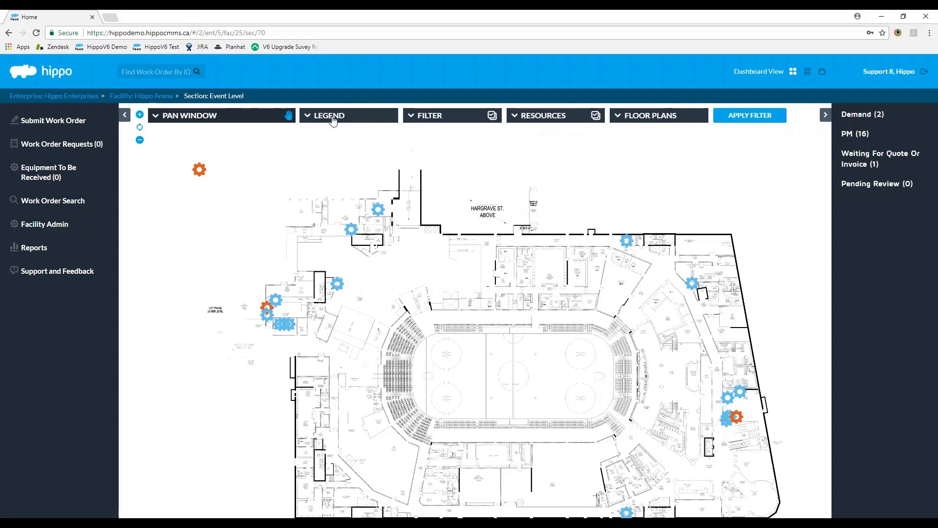
left_click(329, 116)
left_click(329, 116)
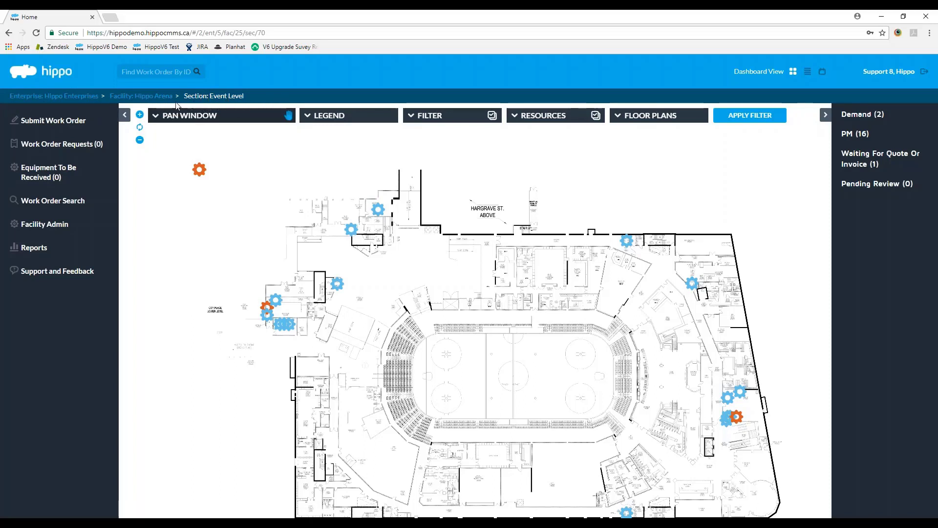
Step: Go back to the Hippo Arena facility screen and expand its Demand (2) work orders
left_click(146, 96)
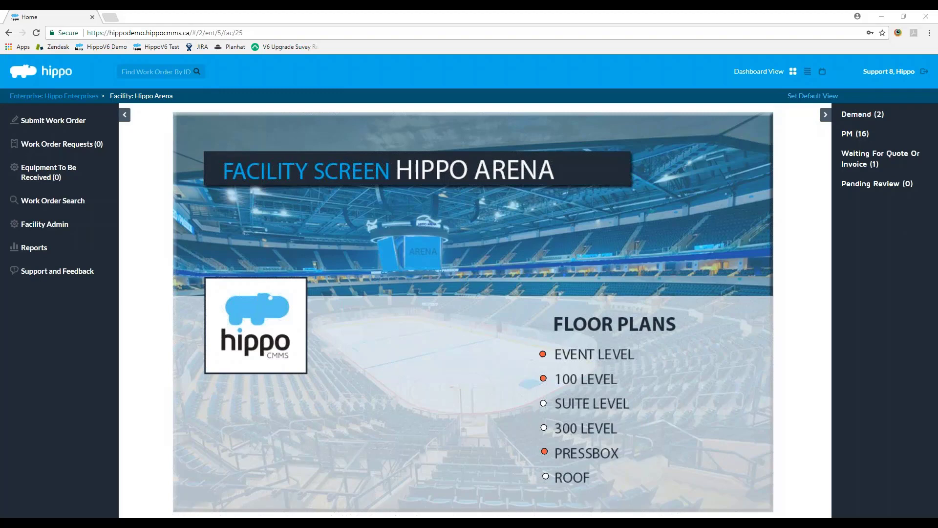
left_click(901, 117)
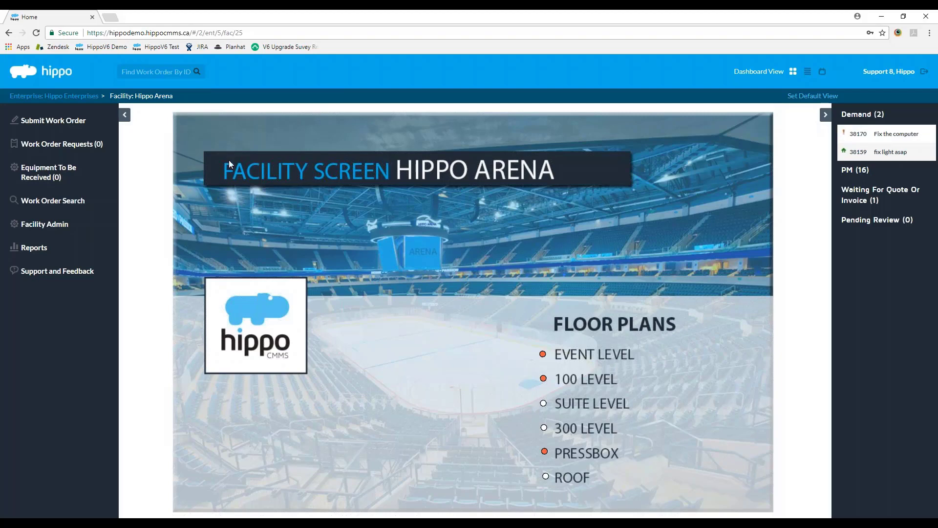
left_click(75, 123)
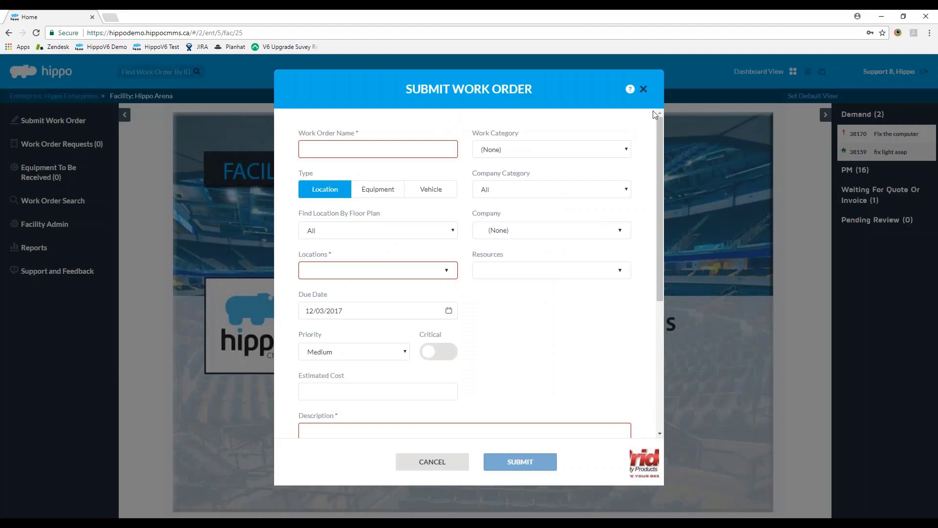
left_click_drag(658, 128, 565, 391)
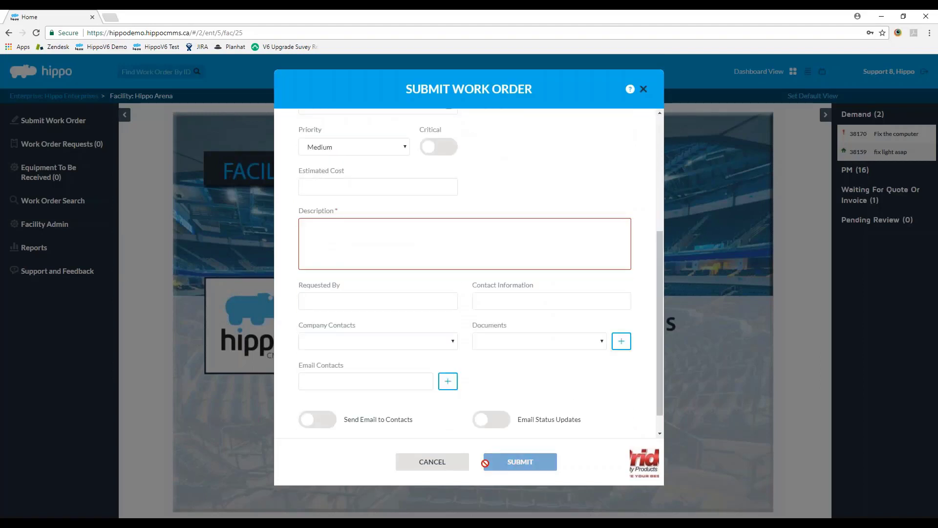
left_click(440, 461)
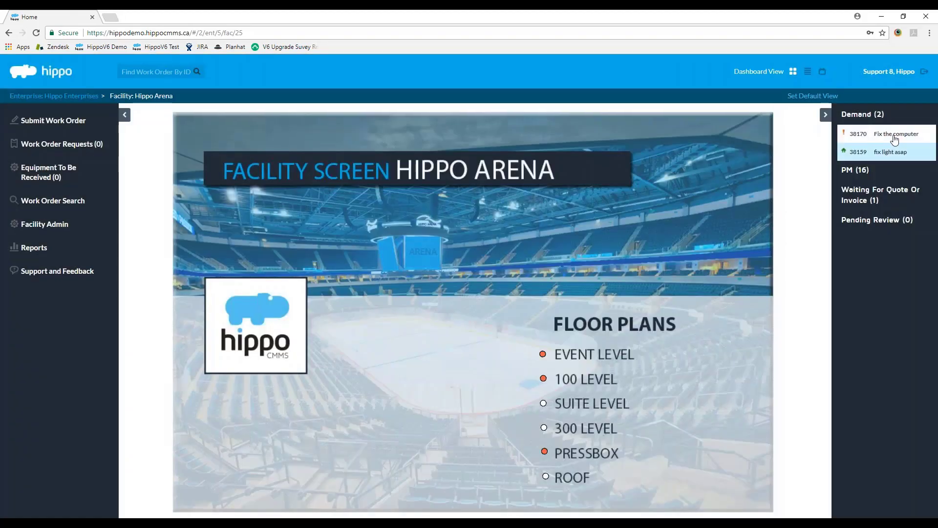
Step: Collapse Demand, expand the PM (16) list, then expand Demand (2) again
left_click(859, 119)
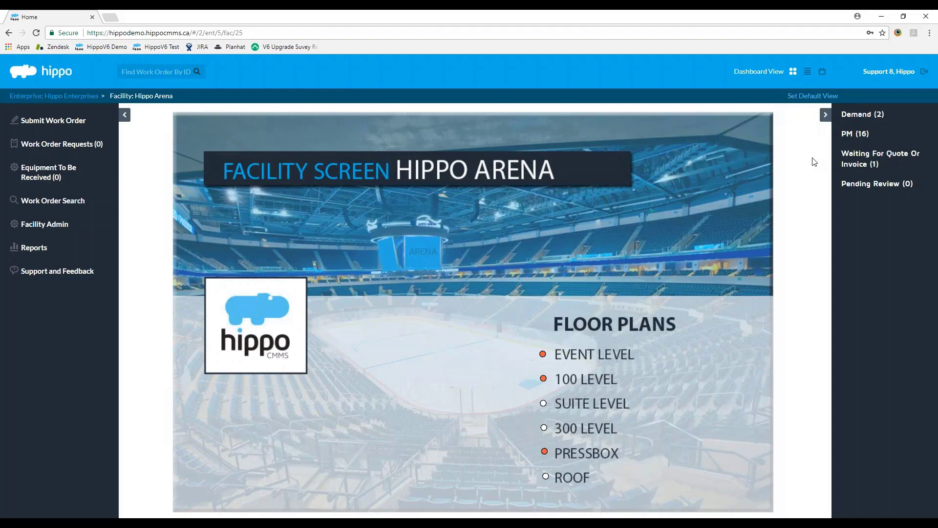
left_click(853, 133)
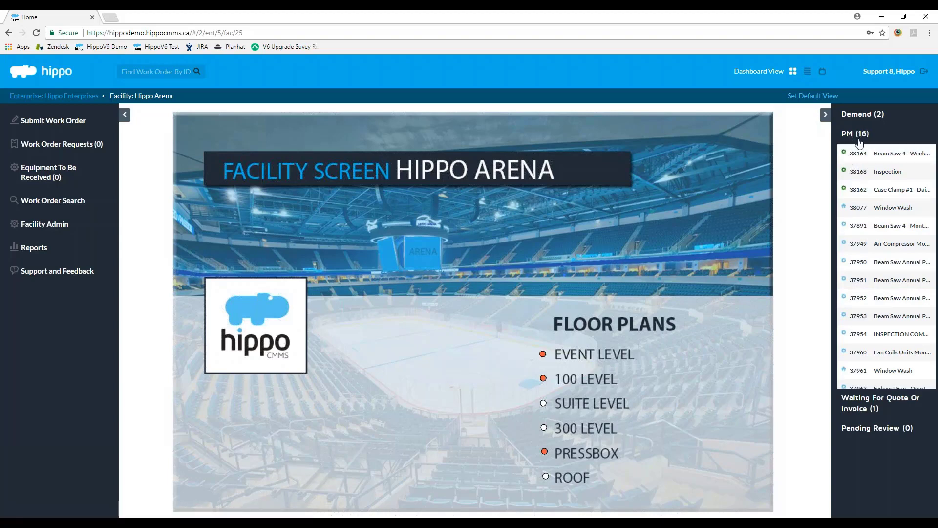
left_click(875, 114)
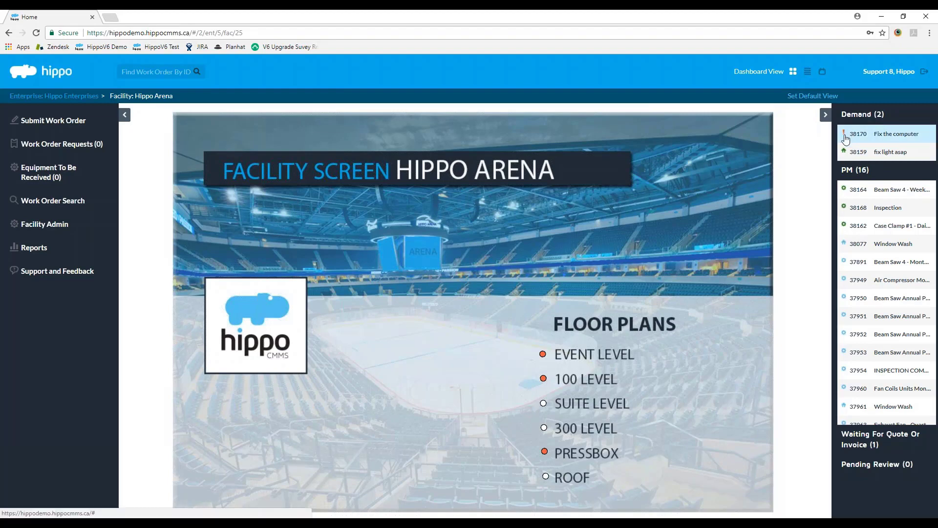
Step: Collapse Demand and PM, show Waiting For Quote Or Invoice, then open Work Order Search
left_click(868, 116)
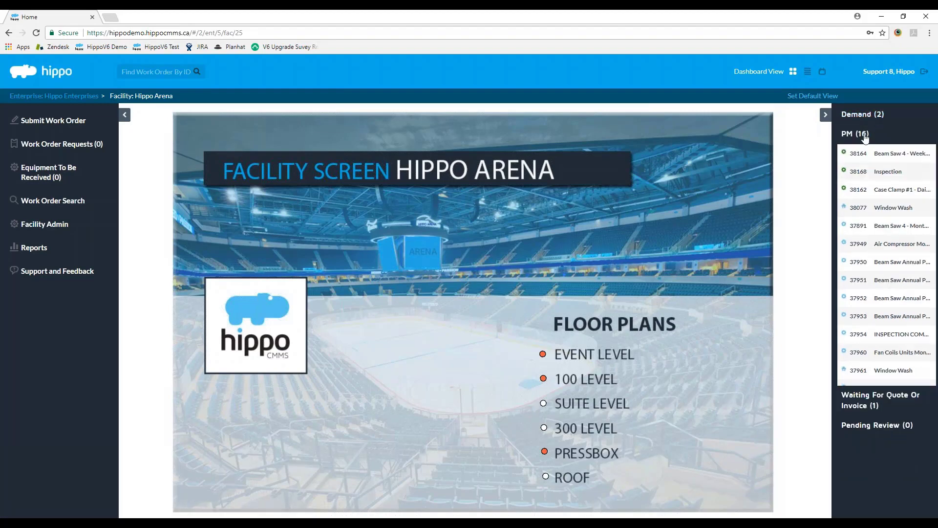
left_click(865, 136)
left_click(880, 158)
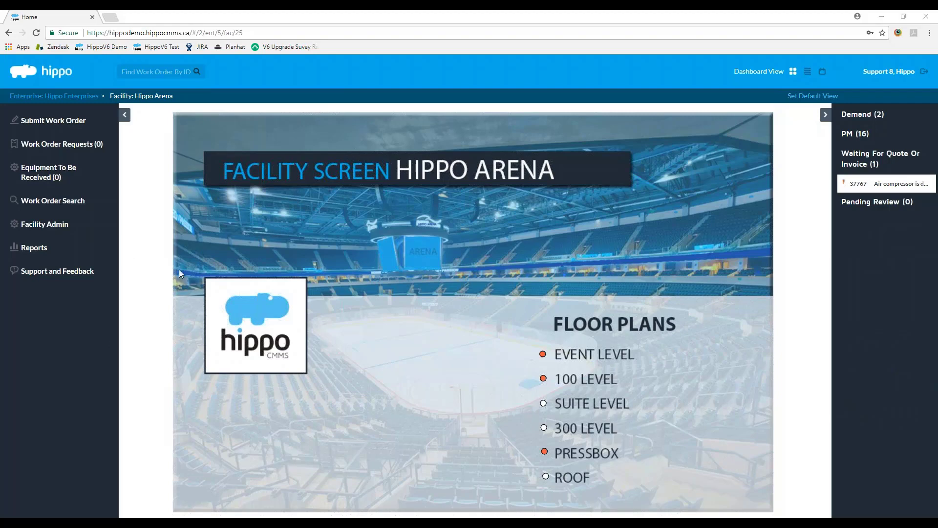
left_click(64, 210)
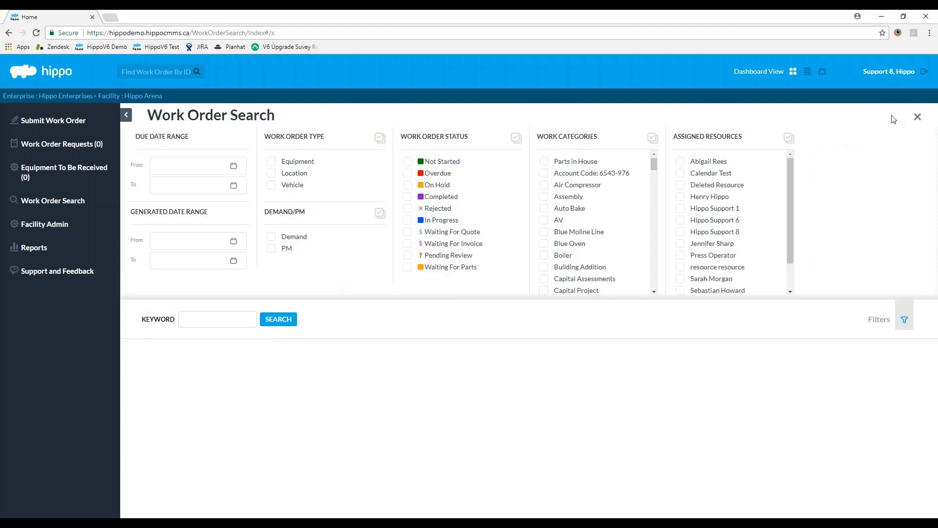
Step: Close Work Order Search, expand PM (27), and switch Hippo Arena to list view
left_click(917, 116)
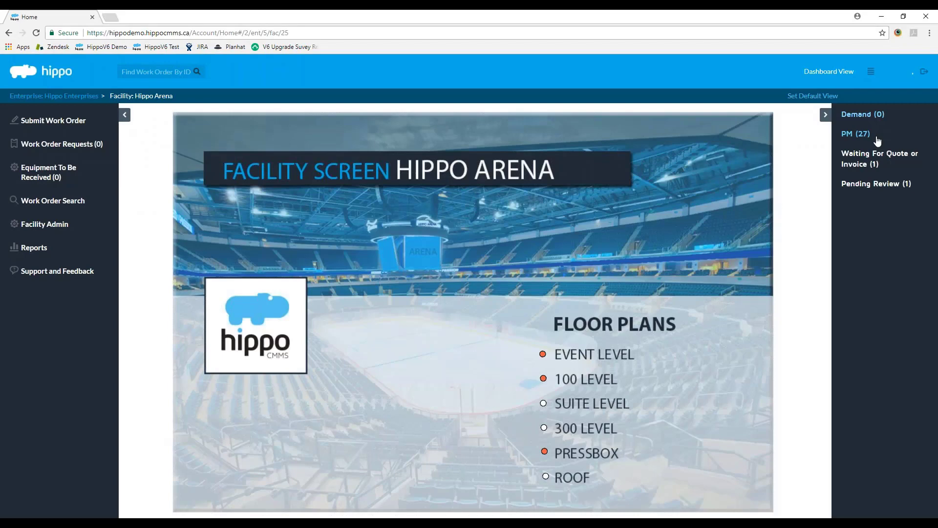
left_click(876, 135)
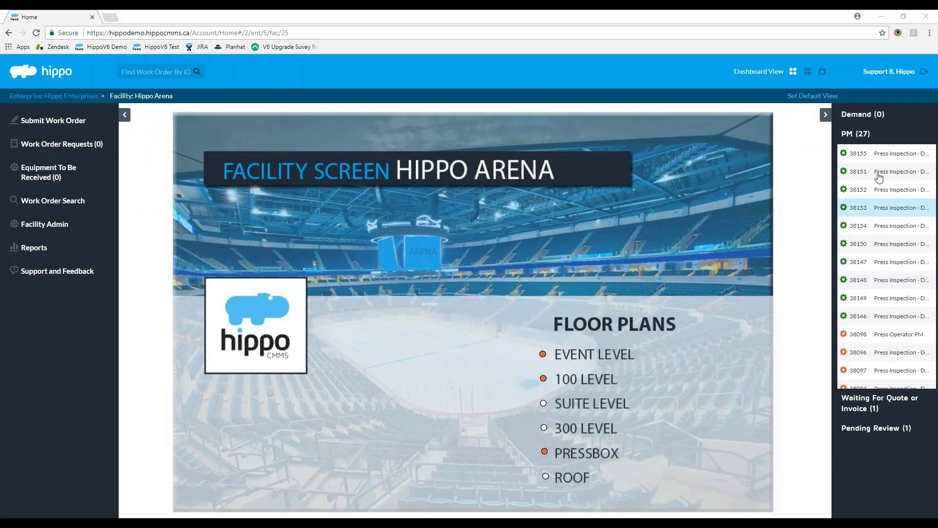
left_click(807, 72)
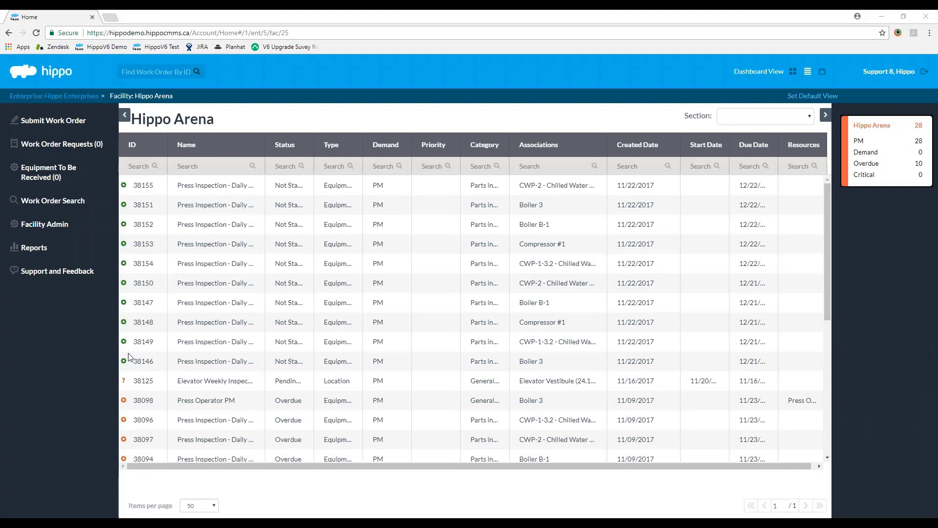
Step: Try sorting by ID, Name and Status both ways, then sort the table by Resources
left_click(131, 141)
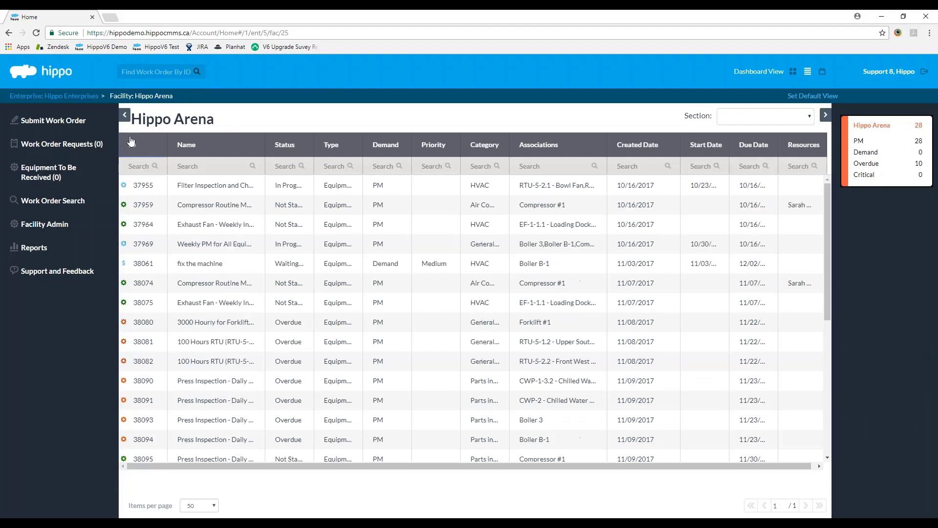
left_click(131, 141)
left_click(245, 147)
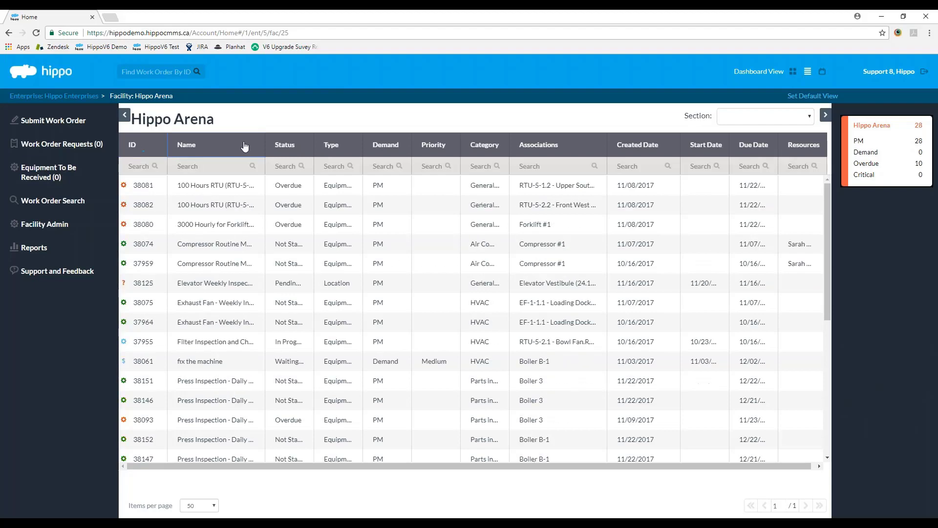
left_click(233, 147)
left_click(287, 143)
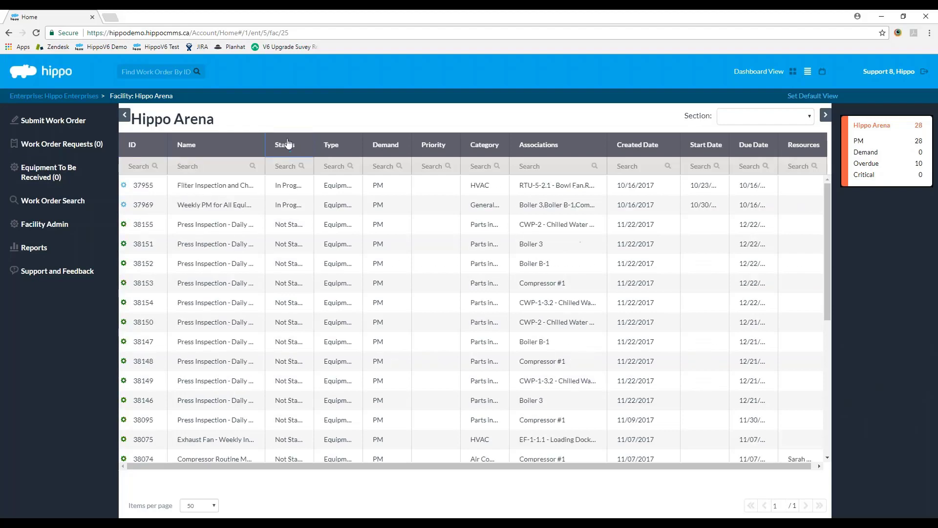
left_click(288, 144)
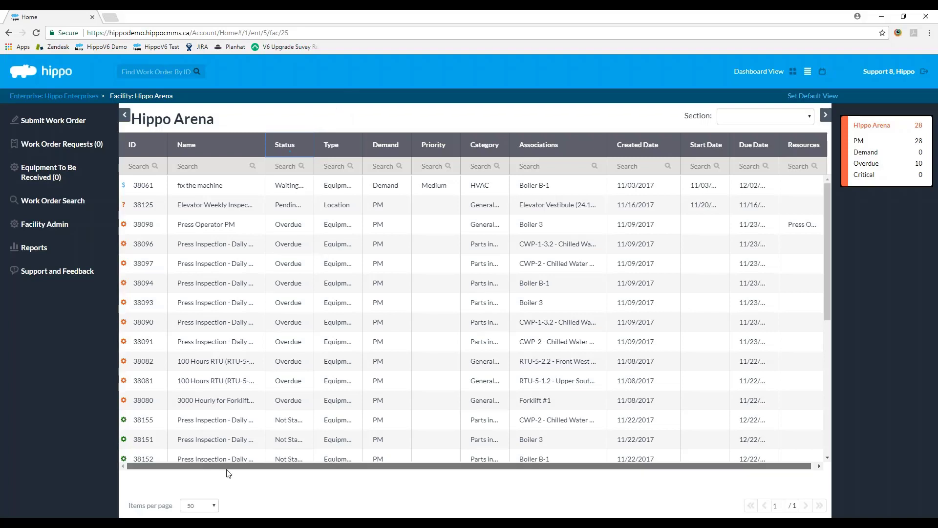
left_click_drag(228, 467, 842, 277)
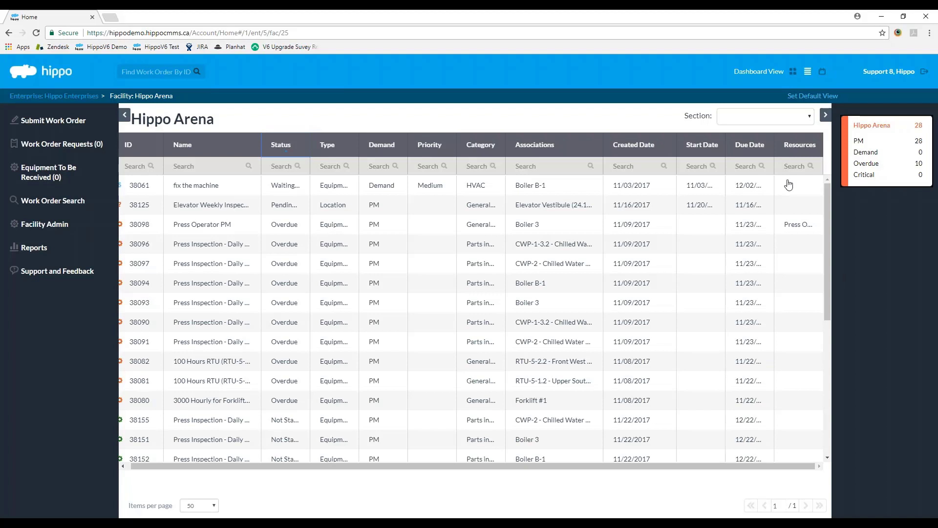
left_click(799, 147)
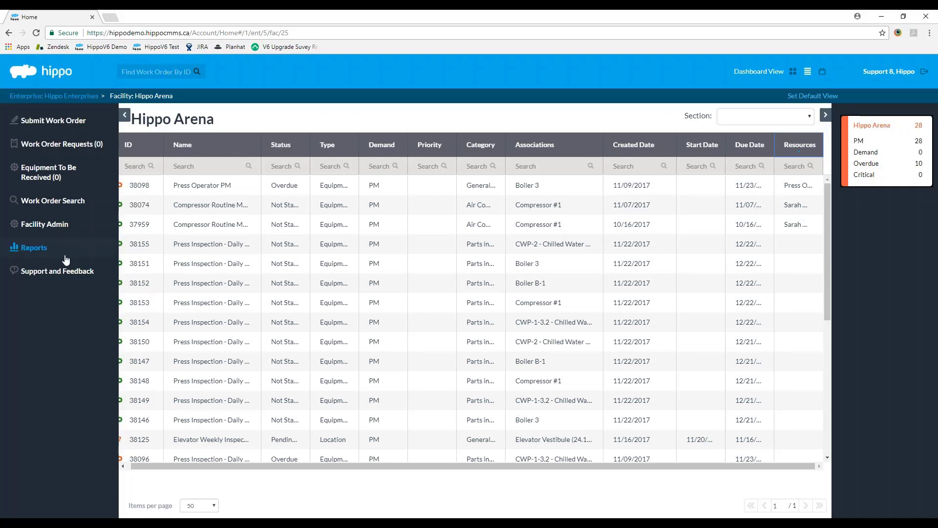
Step: Browse Hippo Arena's Equipment table, then open its Locations list with rooms like 101 xyz
left_click(69, 225)
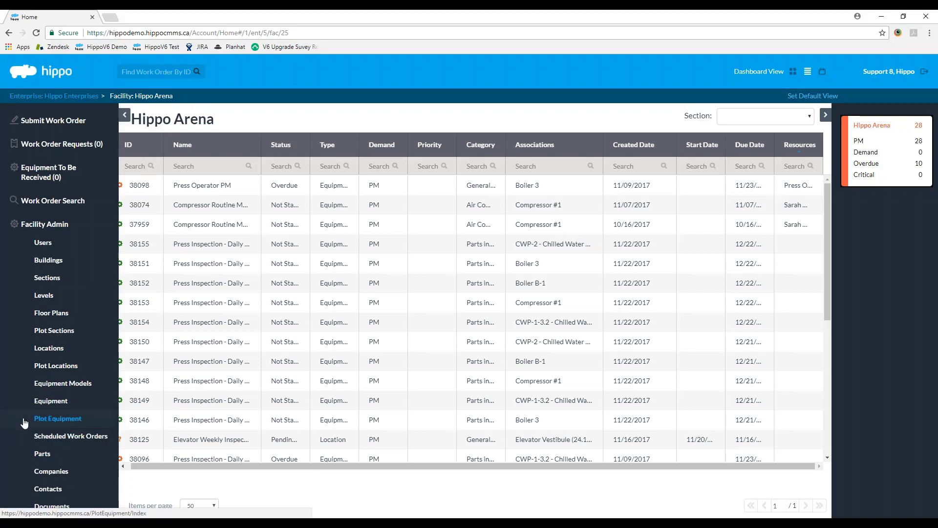
left_click(29, 401)
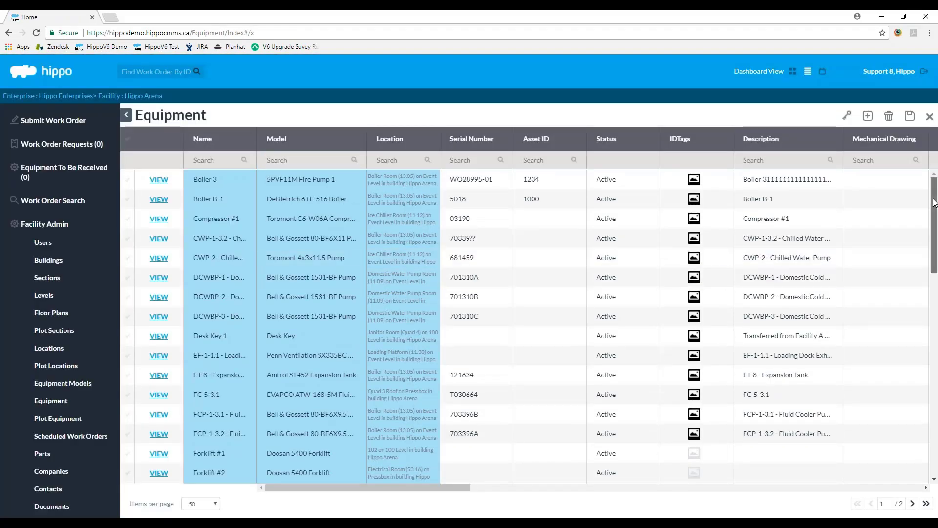
left_click_drag(934, 203, 937, 267)
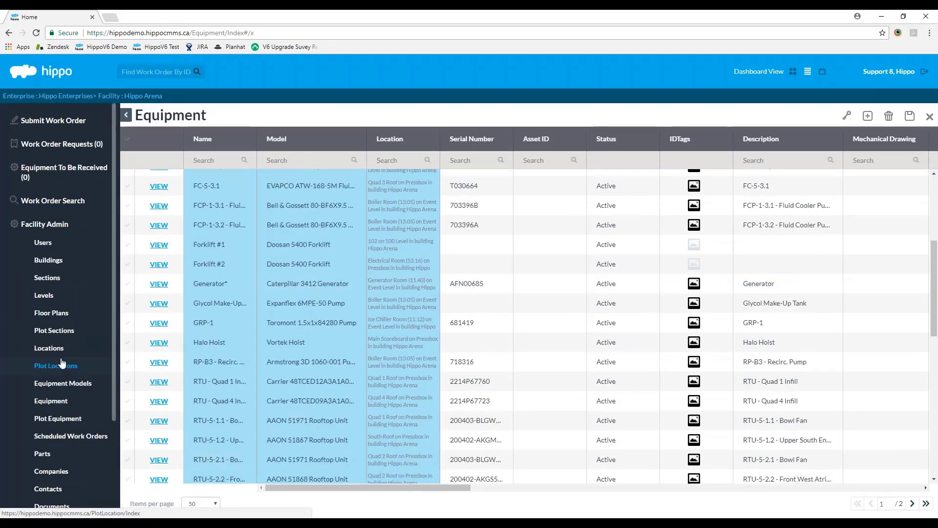
left_click(49, 348)
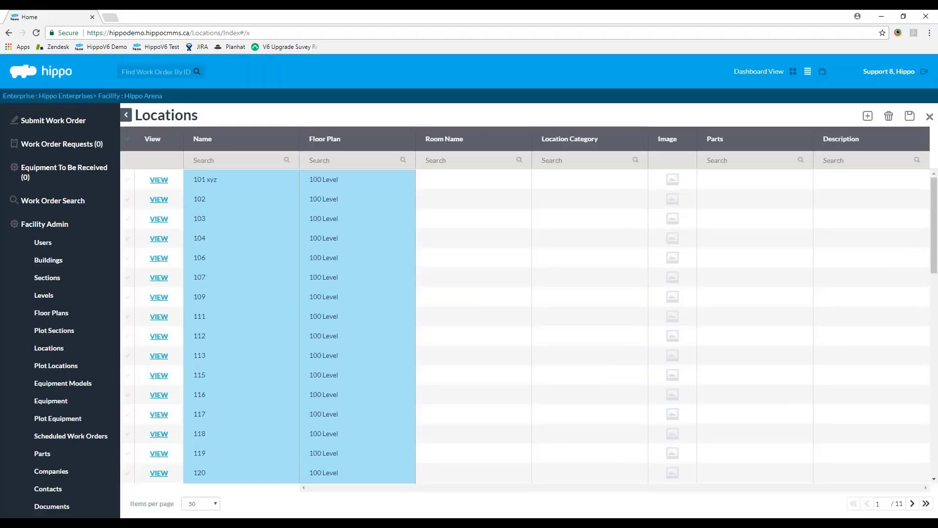
Step: Open Hippo Arena's Scheduled Work Orders, listing 11 schedules such as 100 Hours RTU
scroll(74, 318, "down", 1)
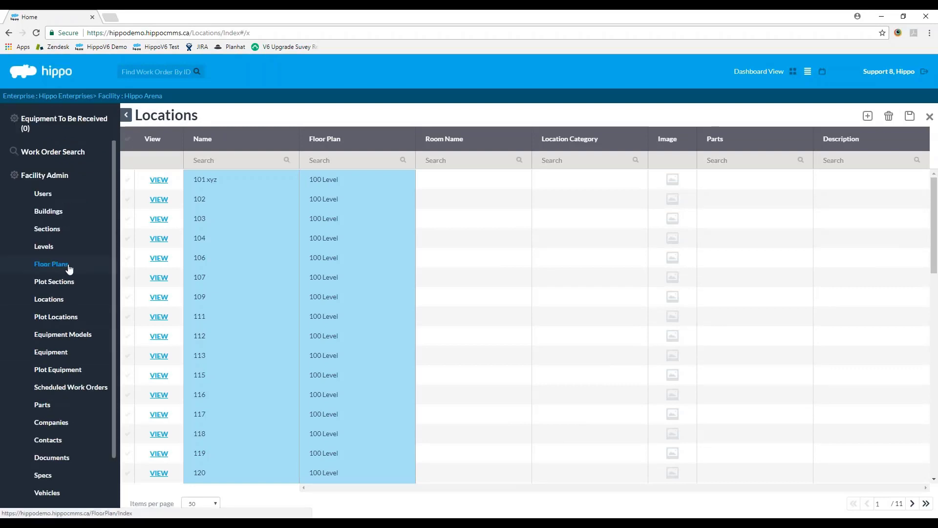
left_click(65, 389)
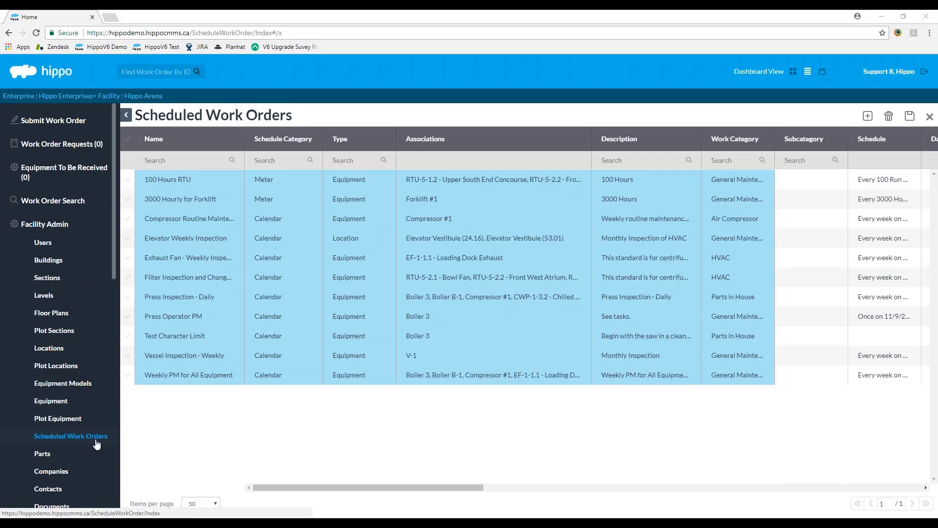
Step: Open Hippo Arena's Equipment list showing Boiler 3, Boiler B-1 and Compressor #1
left_click(48, 401)
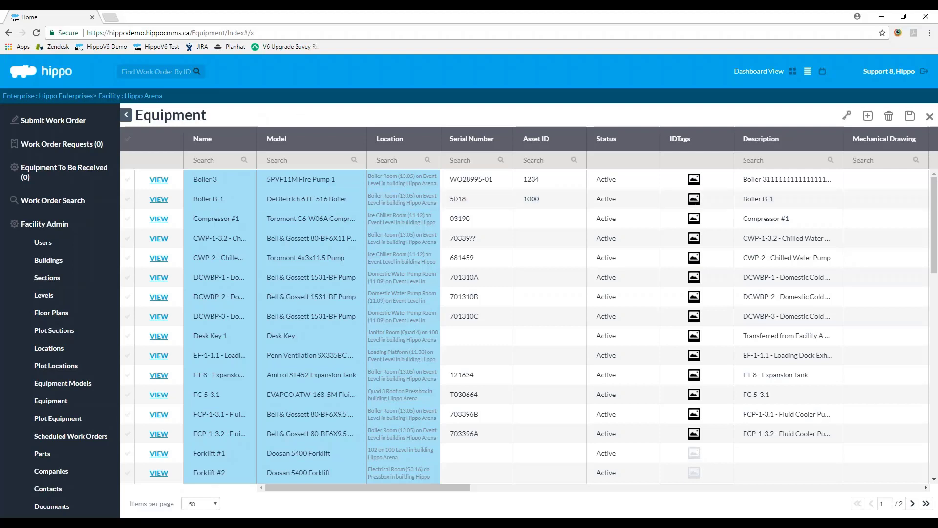
left_click(872, 122)
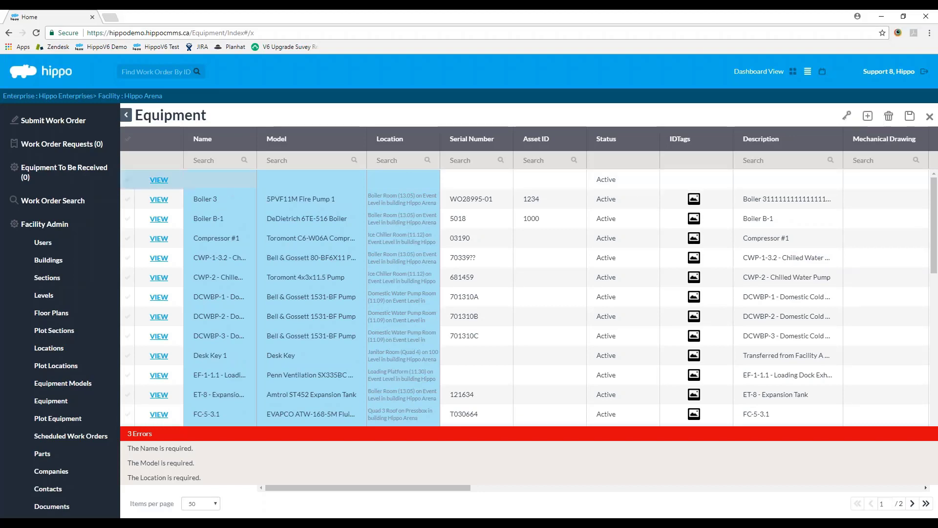
left_click(127, 179)
left_click(889, 116)
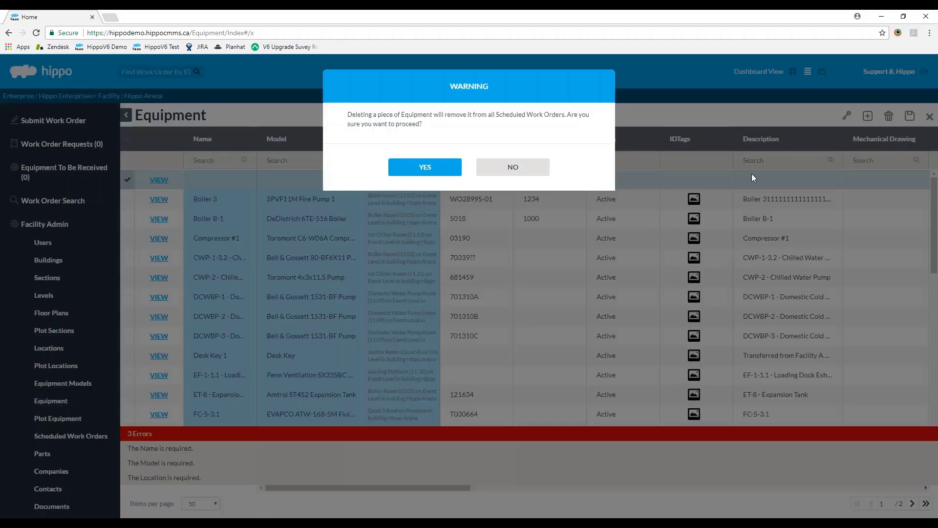
left_click(440, 167)
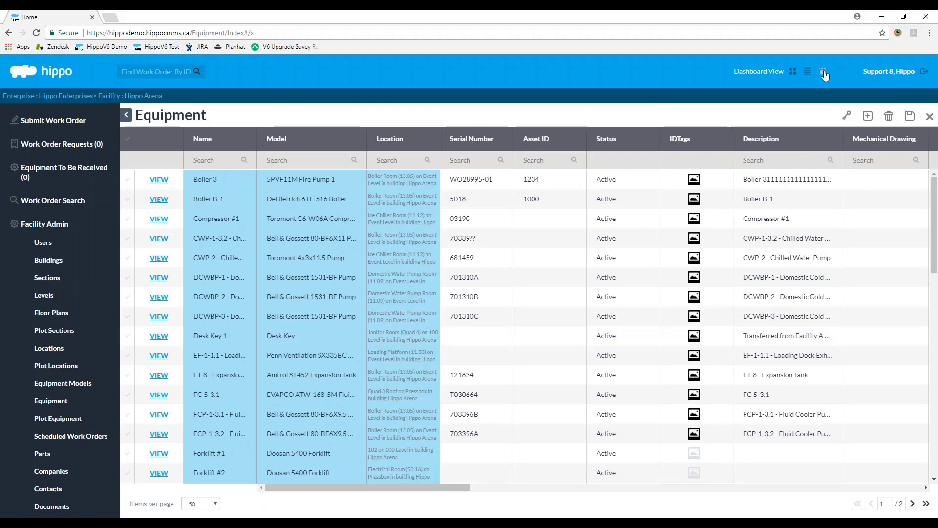
Step: Switch to Dashboard View, close the Equipment page, and go up to Enterprise: Hippo Enterprises
double_click(790, 72)
left_click(823, 71)
left_click(793, 72)
left_click(808, 72)
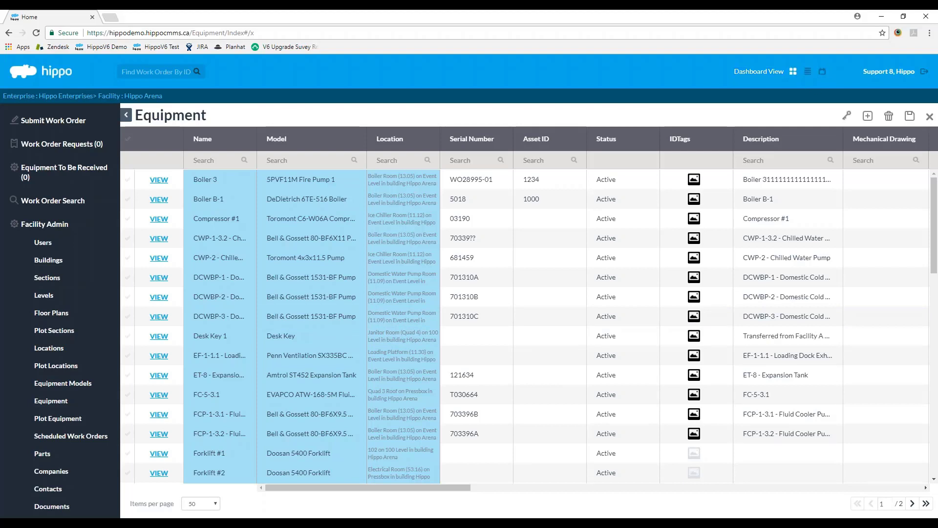
left_click(929, 117)
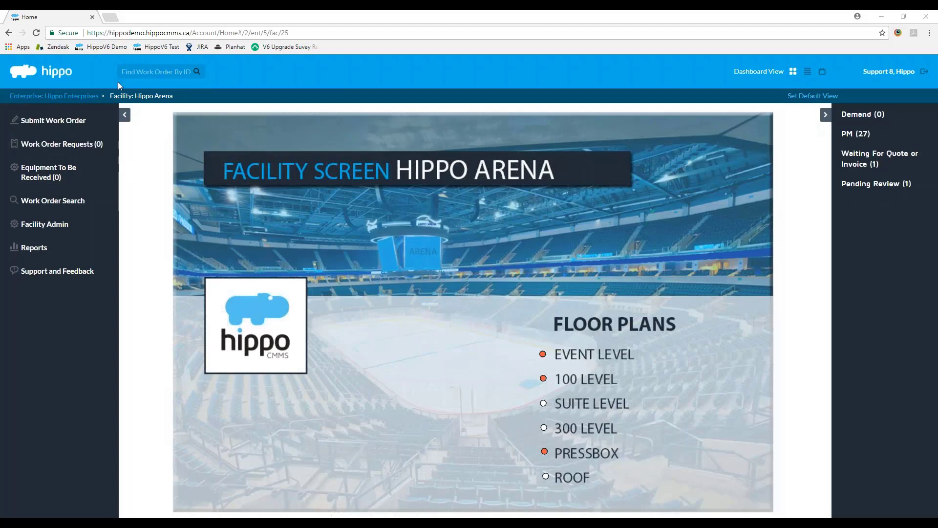
left_click(65, 97)
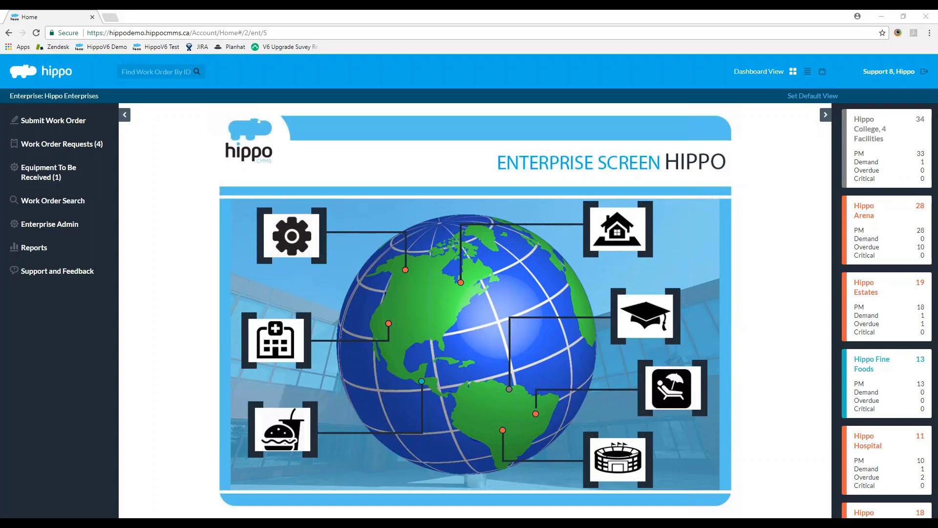
Step: Expand Enterprise Admin and open the enterprise Users list spanning 13 pages
left_click(55, 224)
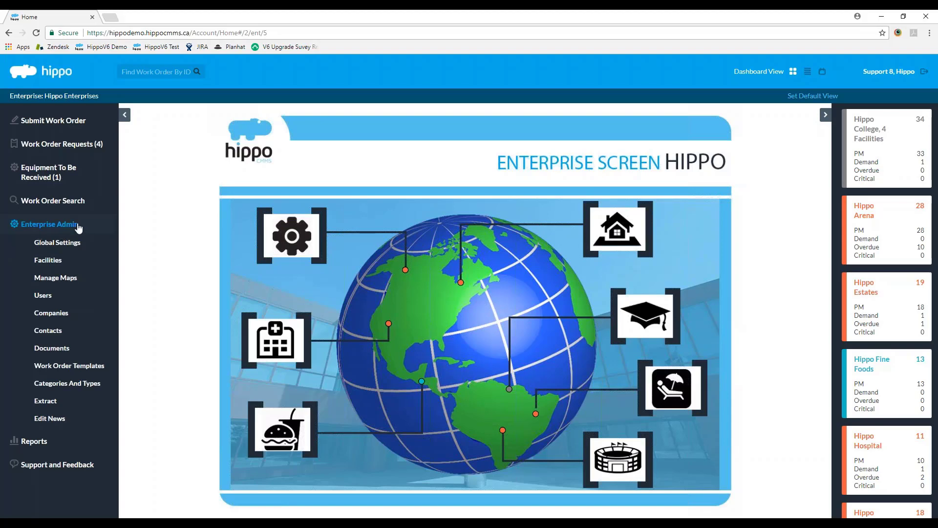
left_click(60, 299)
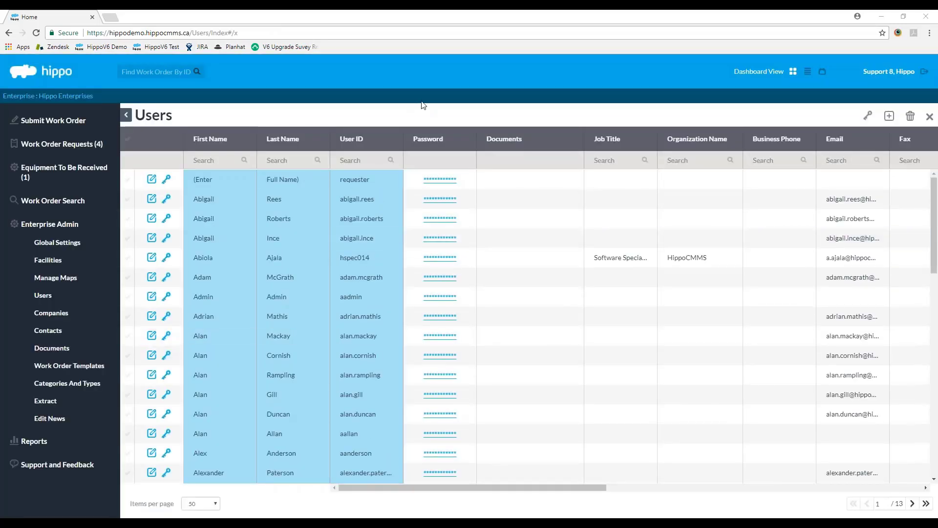
Step: Start a new user and fill in the first name, last name and user ID
left_click(889, 118)
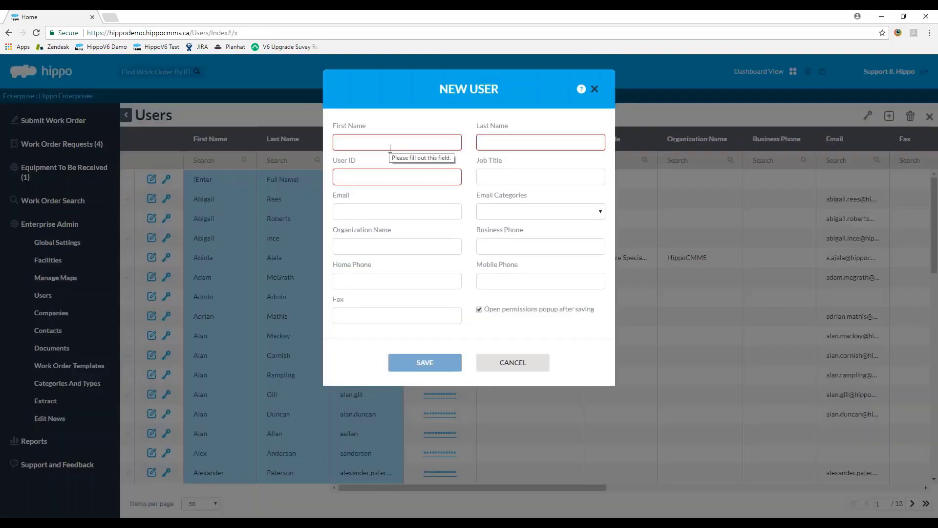
left_click(404, 137)
type("Henry")
left_click(553, 143)
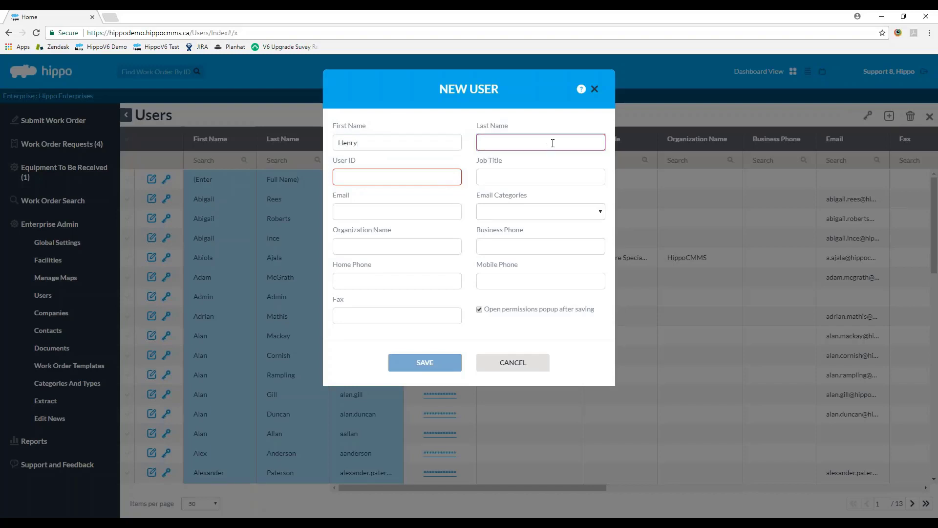
type("Hippo")
left_click(411, 182)
type("h")
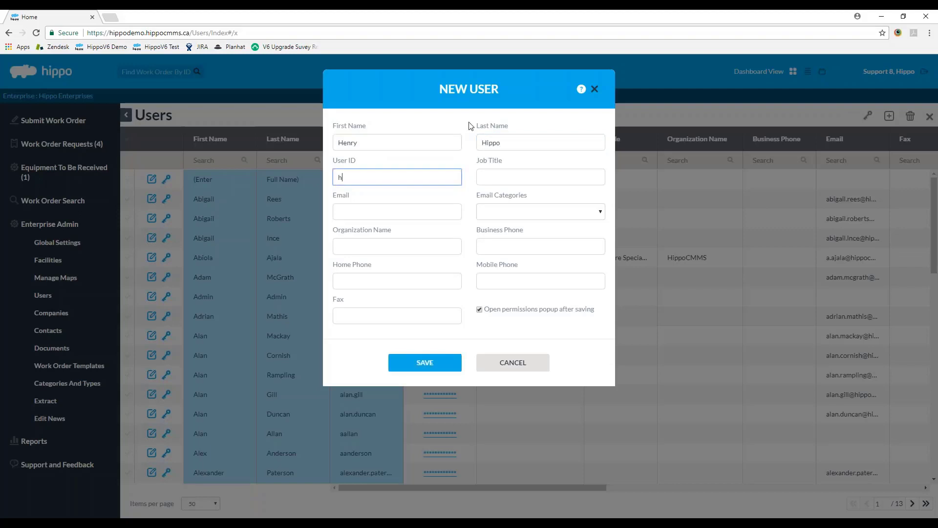
type("ippo")
left_click(339, 178)
type("h")
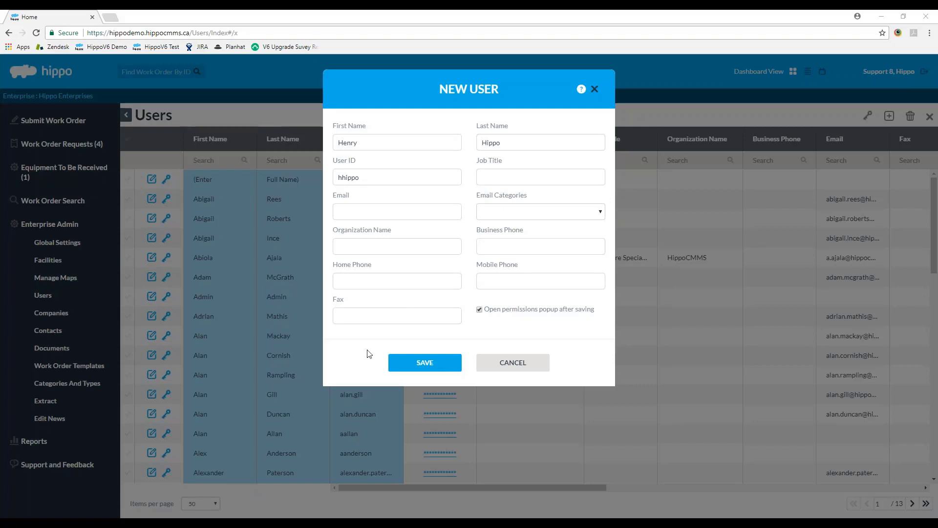
Step: Untick the automatic permissions popup, try saving, dismiss the Bad Request error and close the form
left_click(479, 309)
left_click(429, 361)
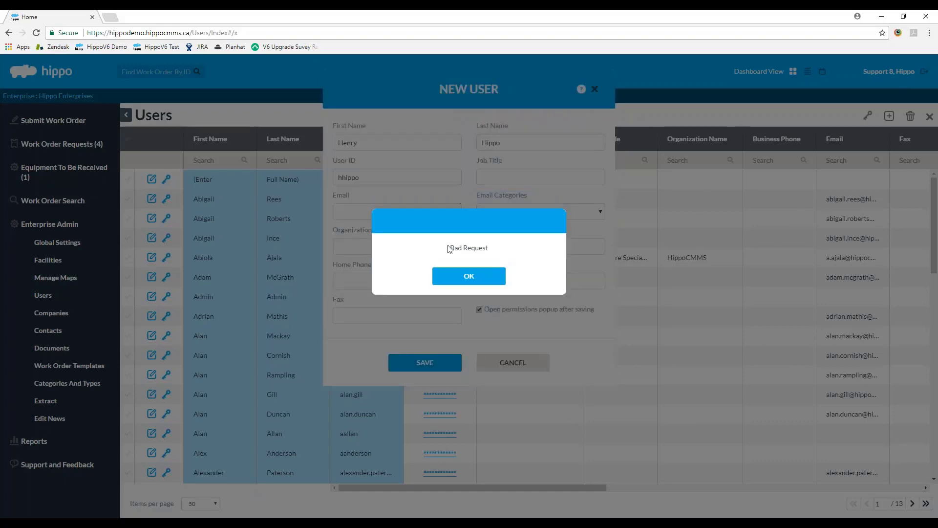
left_click(469, 276)
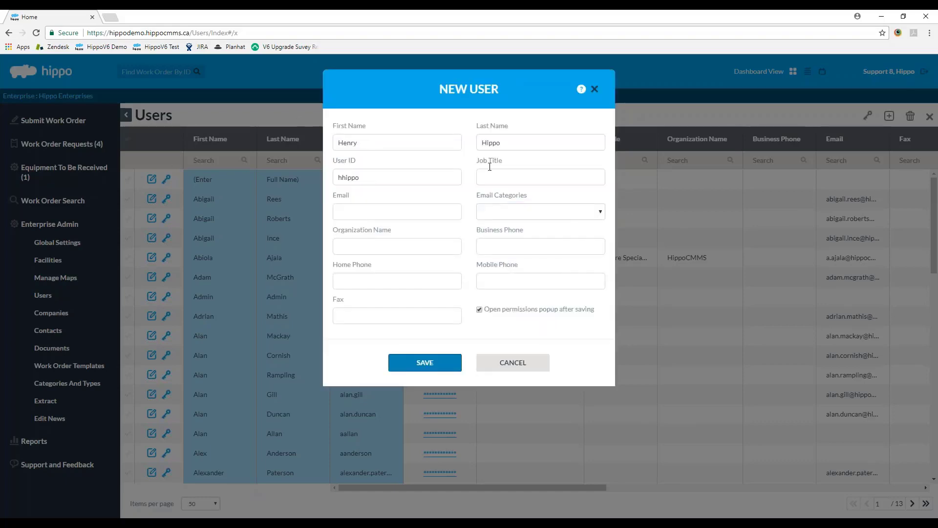
left_click(512, 362)
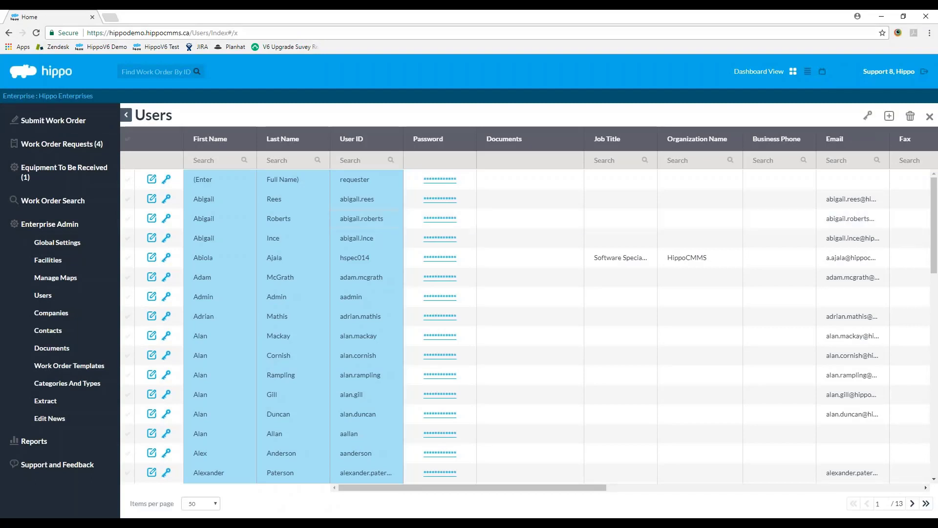
Step: Add a new user's first name, last name and user ID, saving to open Edit Permissions
left_click(890, 116)
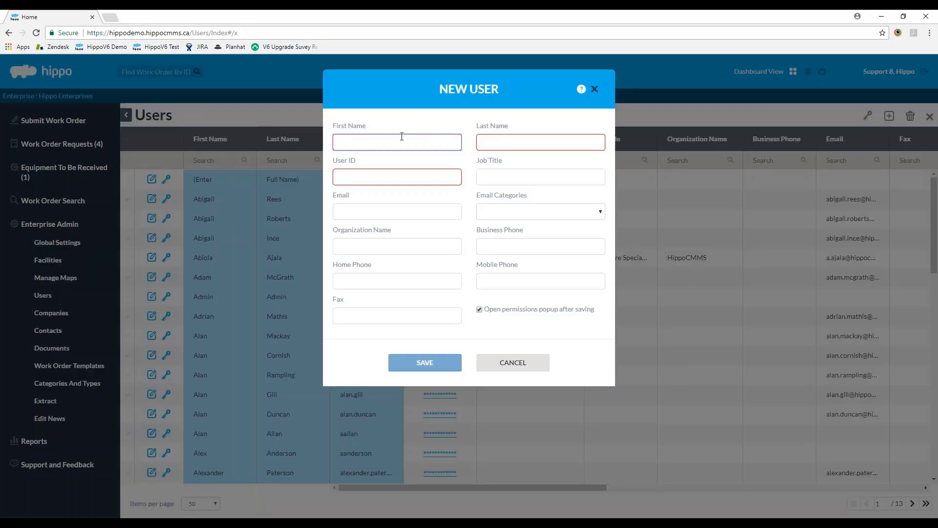
key("Tab")
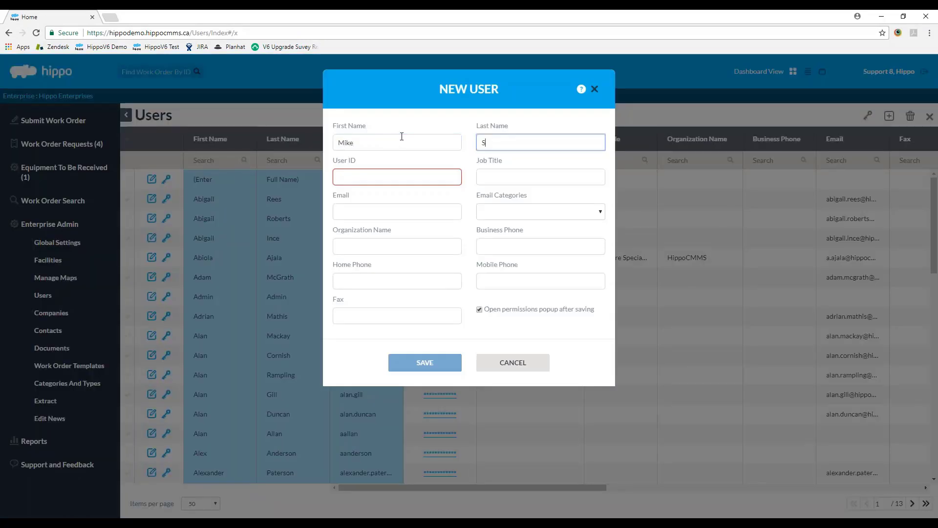
key("Tab")
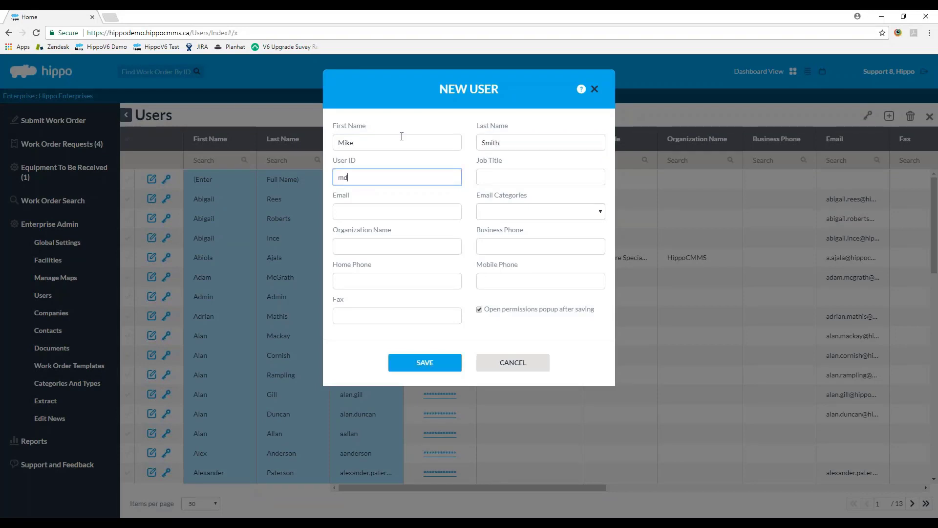
key("Return")
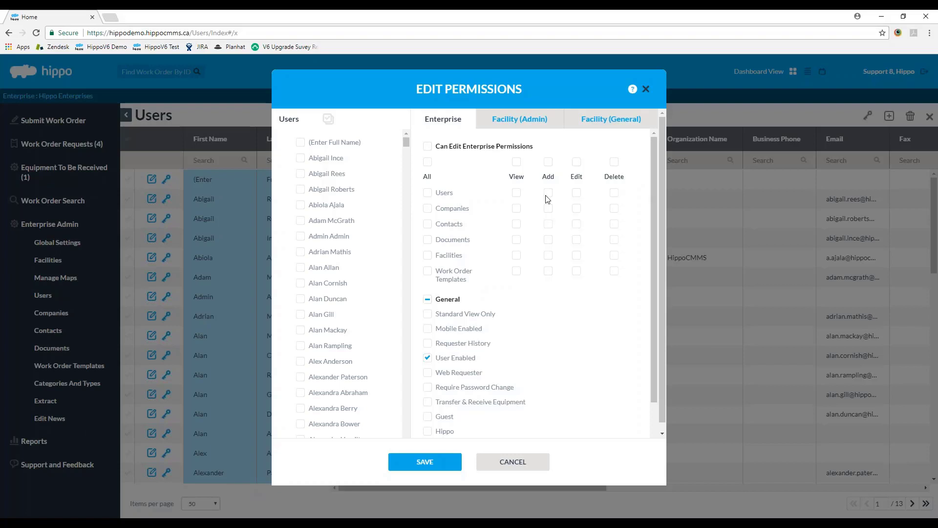
Step: Tick View, Add, Edit and Delete for Users on the Enterprise tab
left_click(516, 193)
left_click(548, 193)
left_click(577, 193)
left_click(614, 193)
left_click(516, 194)
Step: Grant Companies and then all enterprise areas full rights, leaving Can Edit Enterprise Permissions off
left_click(429, 211)
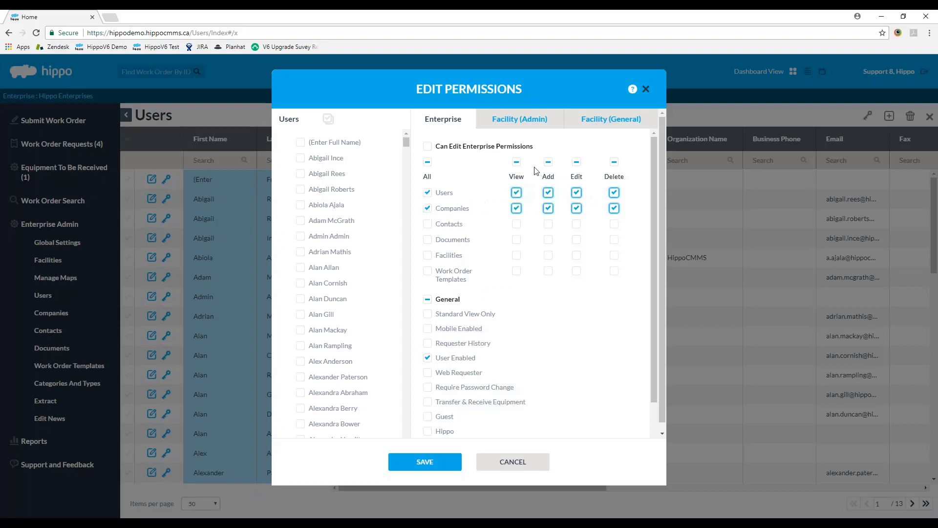
left_click(516, 163)
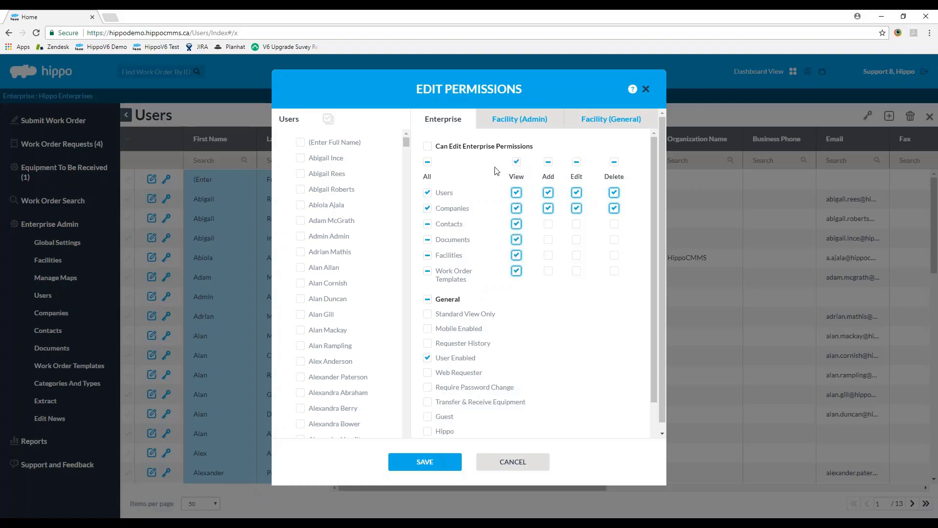
left_click(427, 162)
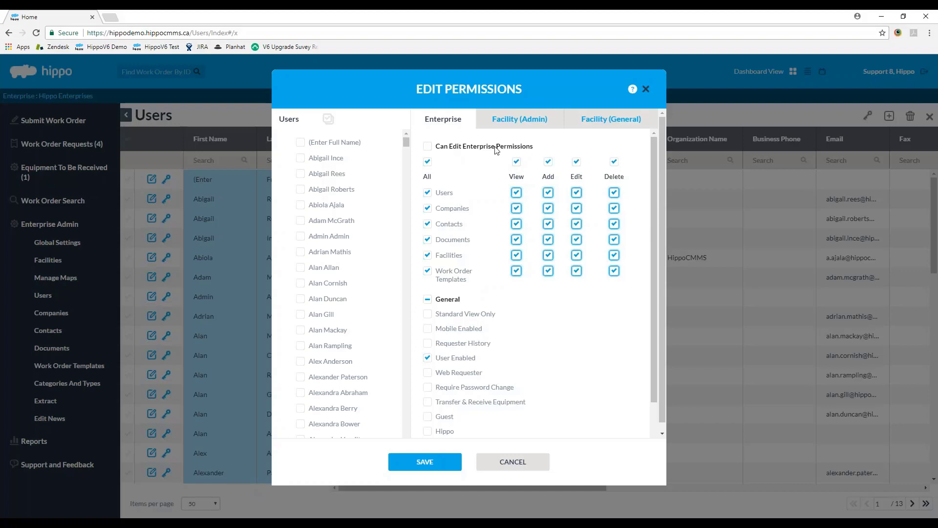
left_click(427, 147)
left_click(426, 146)
Step: Tick Mobile Enabled and SysAdmin in the General permissions list
left_click_drag(651, 288, 651, 322)
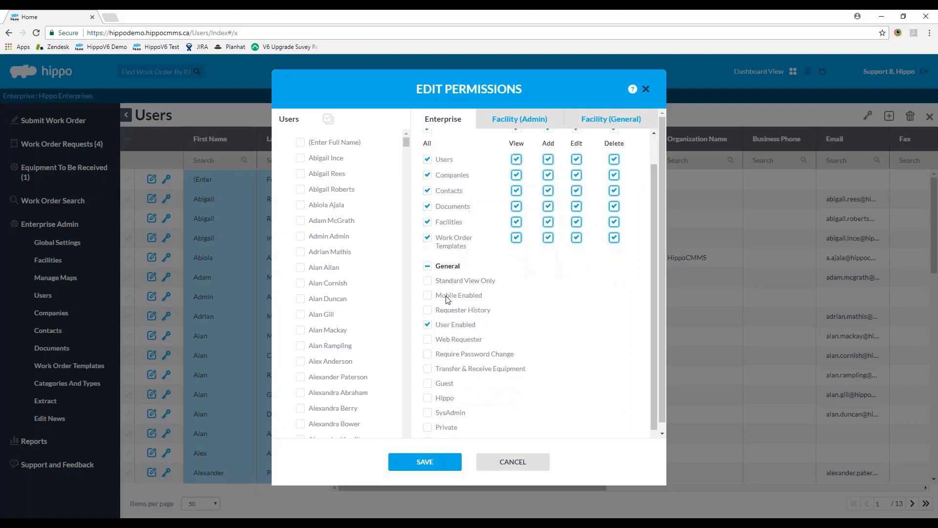
left_click(428, 296)
left_click(428, 413)
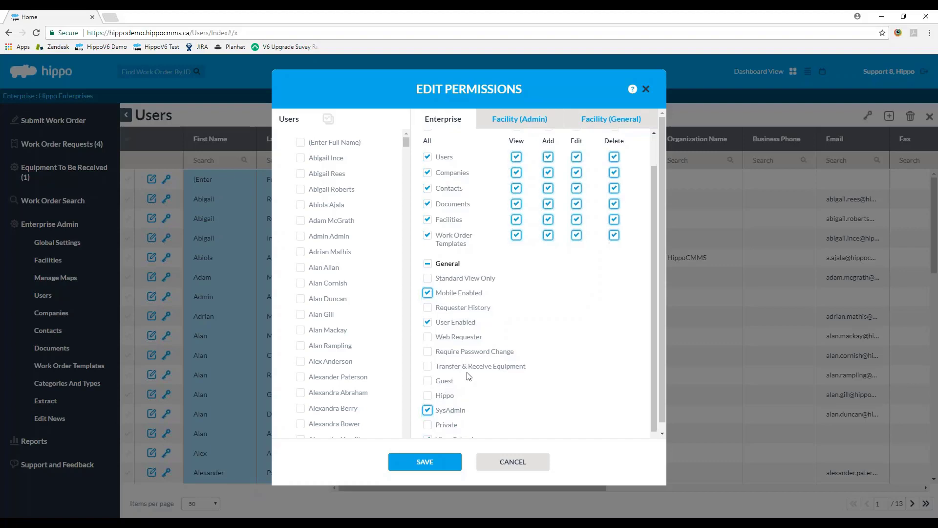
Step: Switch to the Facility (Admin) permissions, listing facilities from Dorm 1 to Sports Center
scroll(523, 372, "down", 1)
scroll(664, 319, "down", 1)
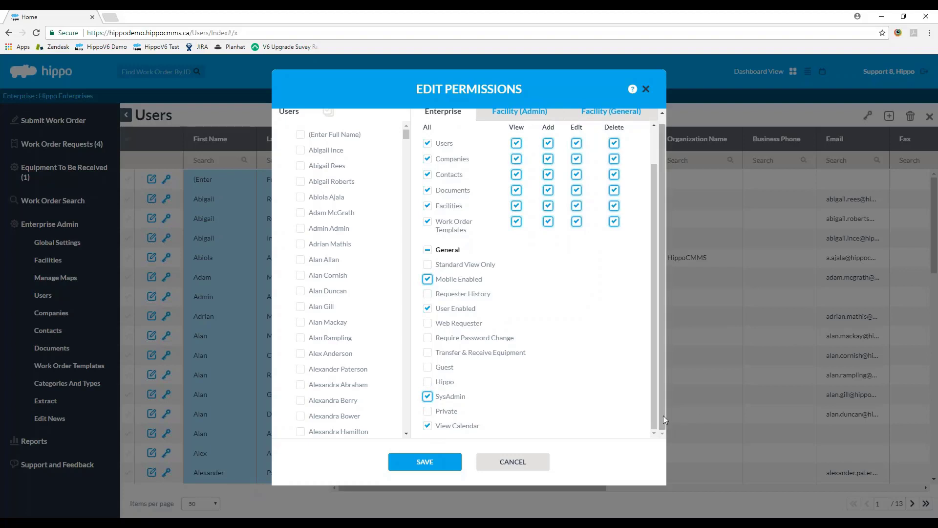
scroll(663, 410, "up", 1)
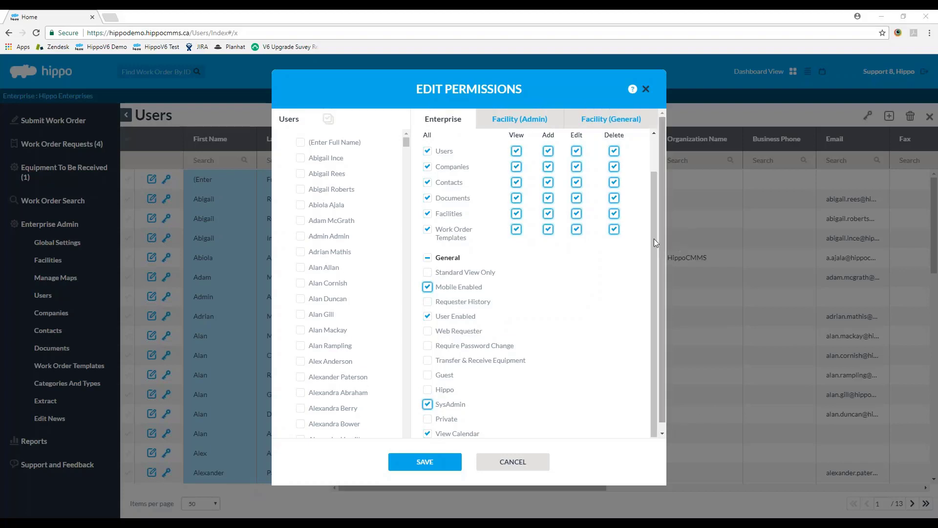
left_click_drag(654, 238, 661, 177)
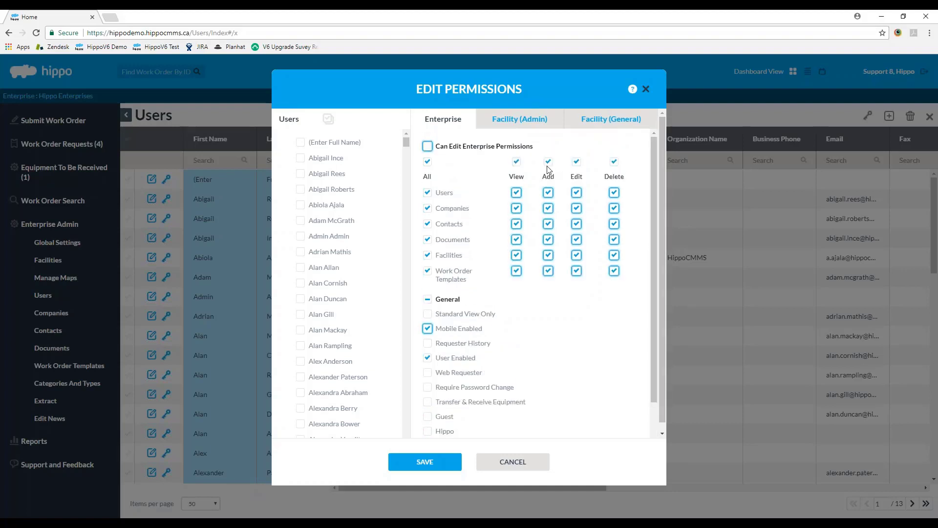
left_click(538, 120)
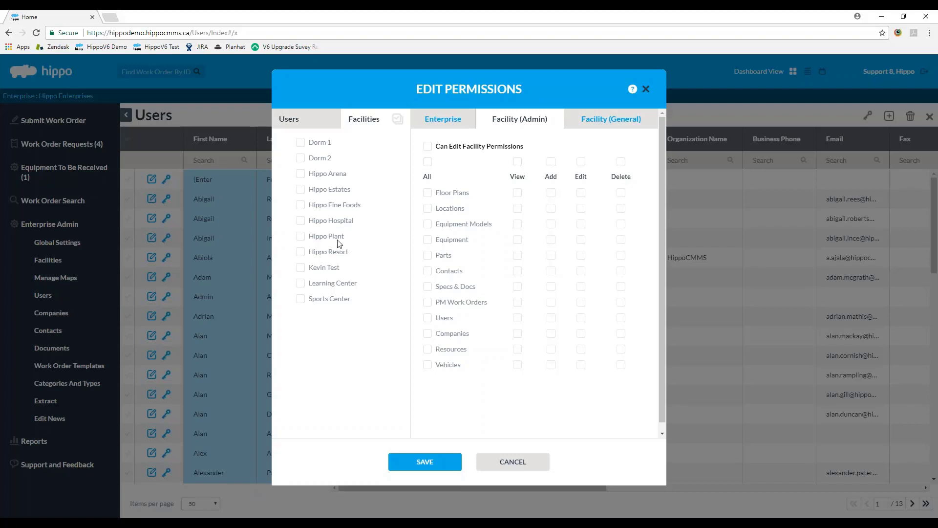
Step: Select Hippo Plant and grant full View, Add, Edit, Delete rights plus Can Edit Facility Permissions
left_click(300, 237)
left_click(517, 161)
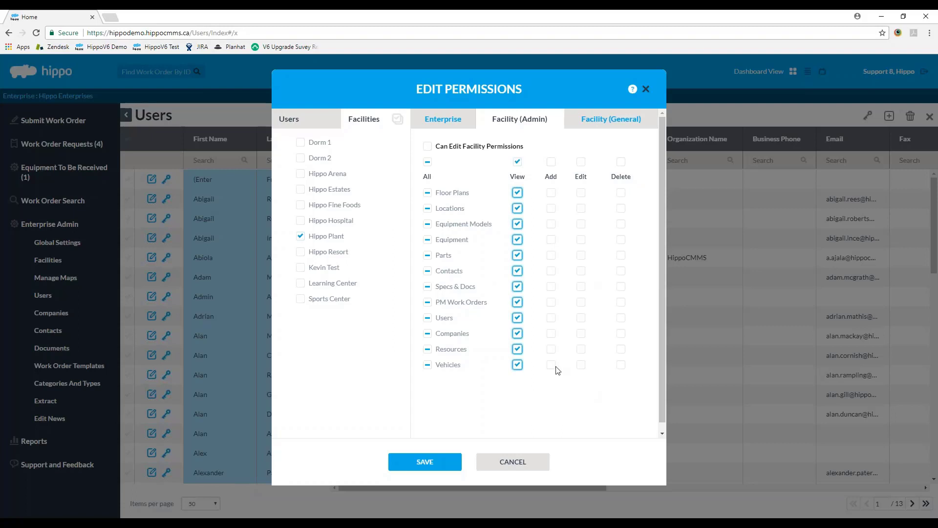
left_click(552, 302)
left_click(580, 303)
left_click(551, 254)
left_click(427, 162)
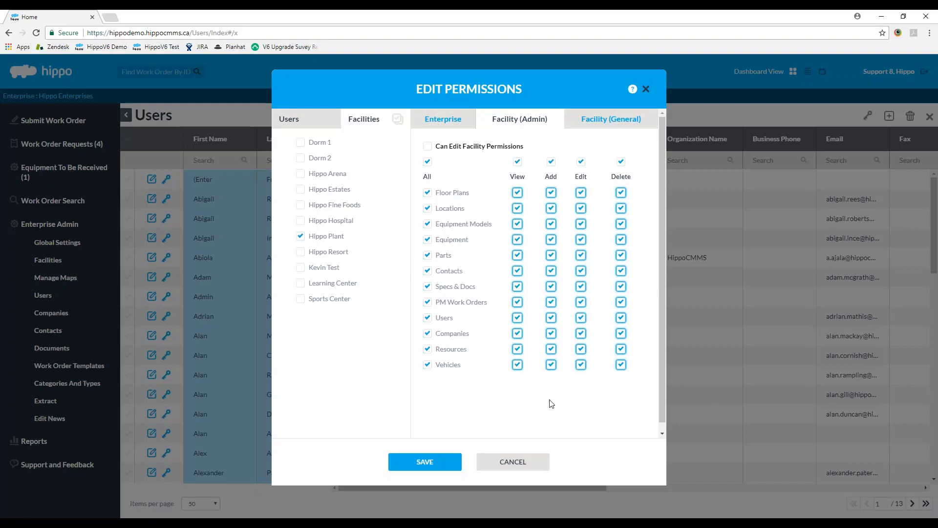
left_click(428, 146)
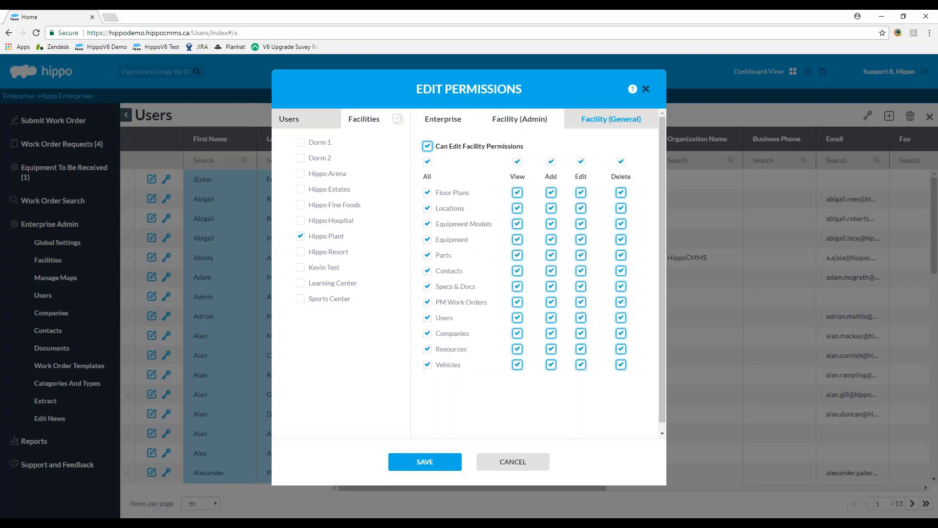
Step: Tick Can Edit Enterprise Permissions, then move on to Hippo Plant's Facility (General) permissions
left_click(443, 119)
left_click(428, 146)
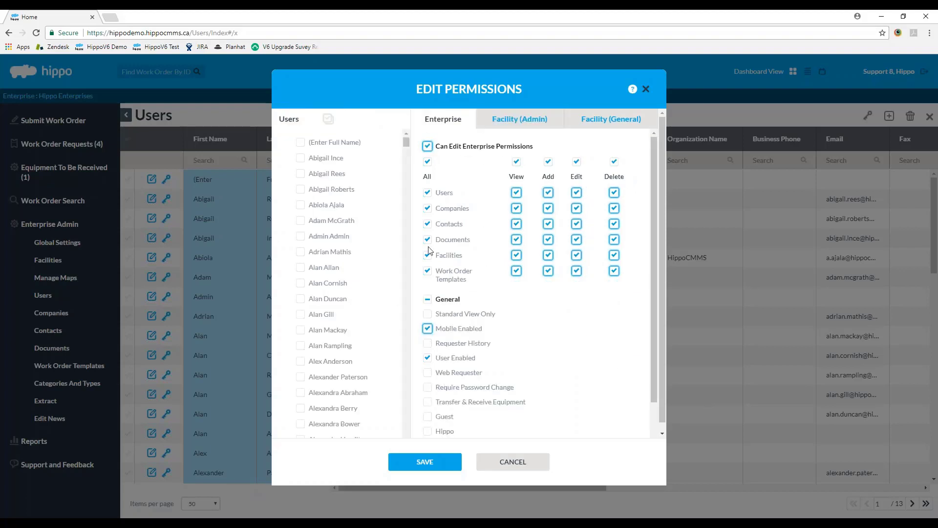
left_click(518, 123)
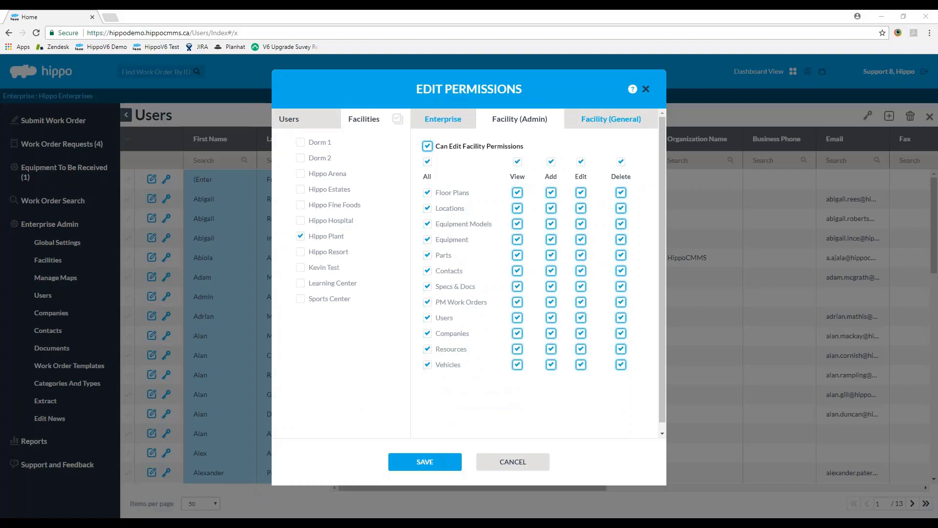
left_click(600, 121)
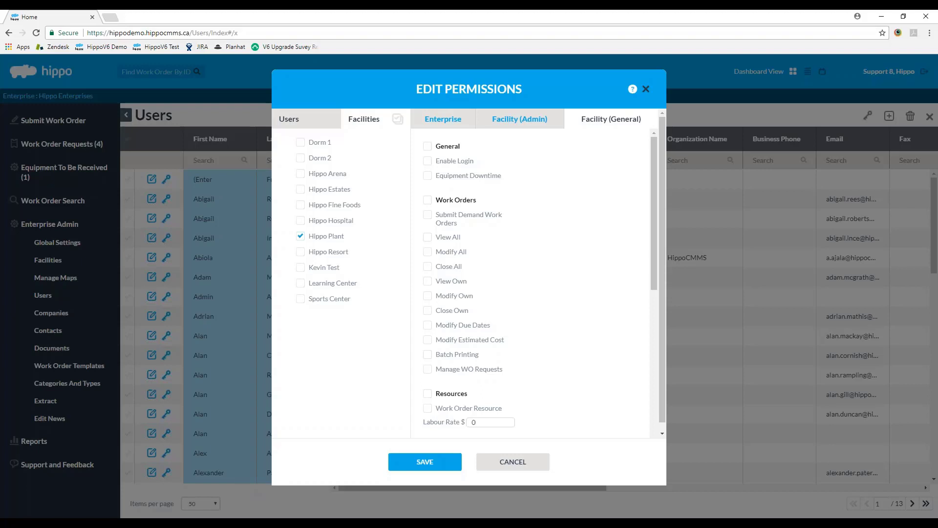
Step: Tick Enable Login, Submit Demand Work Orders, View All, Modify All and Close All for Hippo Plant
left_click(427, 160)
left_click(428, 216)
left_click(428, 239)
left_click(432, 253)
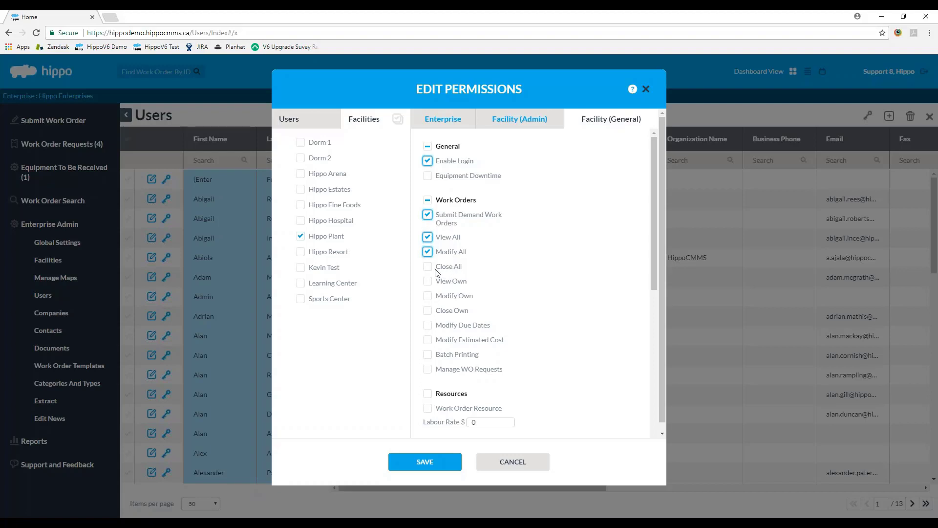
left_click(428, 268)
left_click_drag(653, 216, 655, 236)
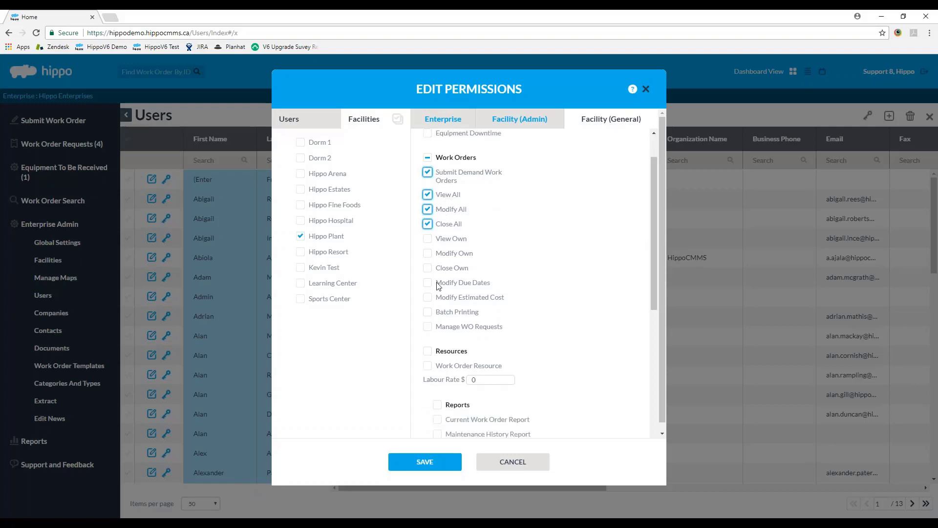
left_click(459, 282)
left_click(431, 299)
left_click_drag(654, 267, 653, 289)
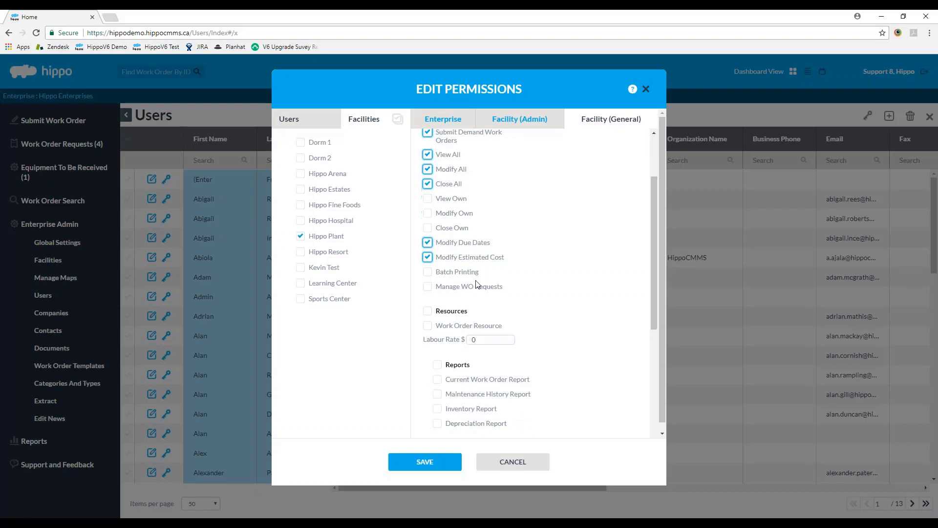
left_click(434, 273)
left_click(429, 286)
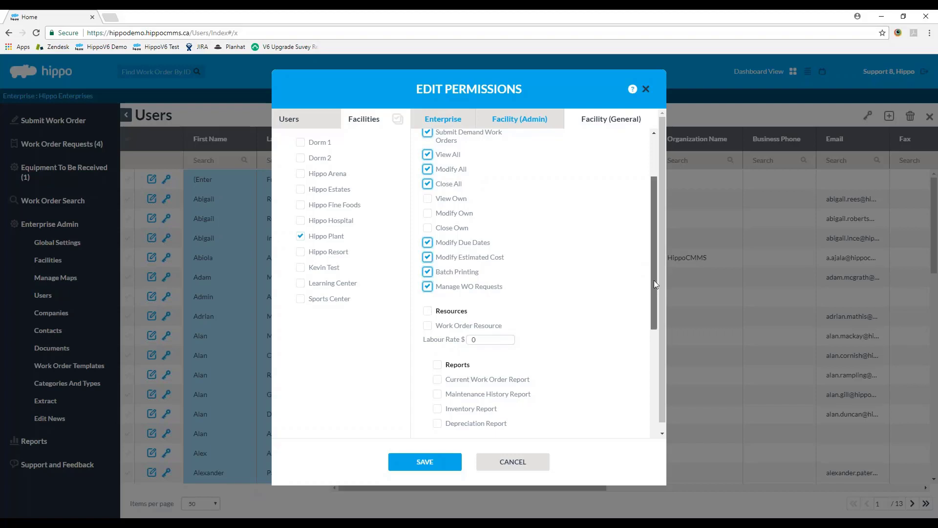
left_click_drag(653, 280, 640, 342)
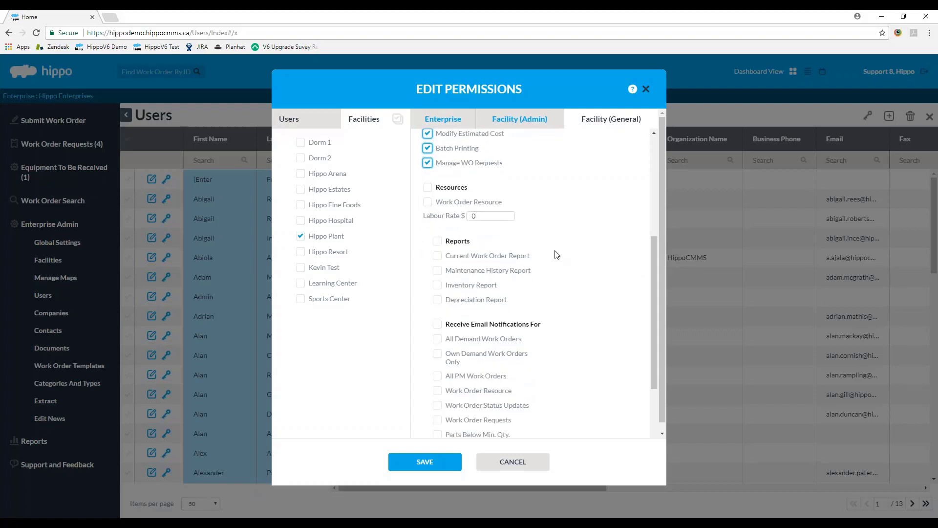
Step: Mark the user as a Work Order Resource at Hippo Plant, keeping the Labour Rate at $0
left_click(427, 203)
left_click(508, 216)
left_click_drag(655, 260, 652, 294)
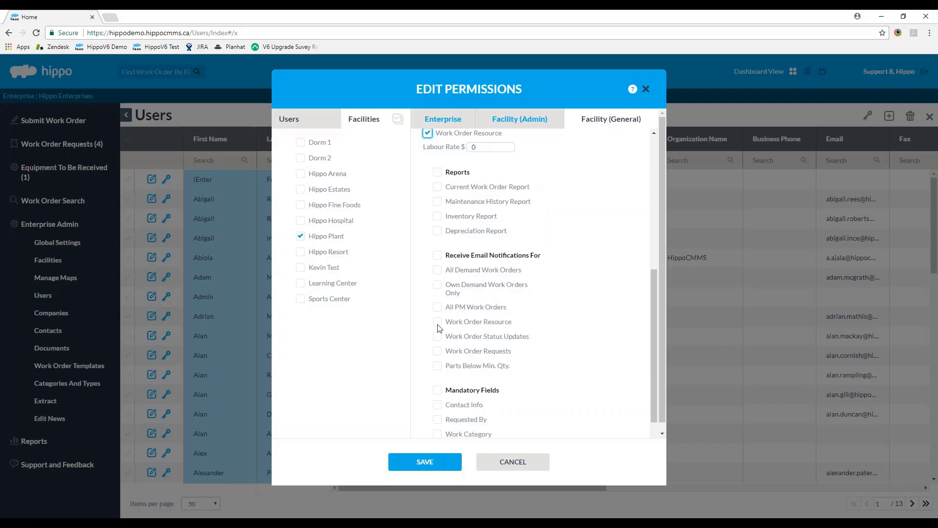
Step: Try the own, all demand and All PM Work Orders email options, leaving them unticked
left_click(438, 285)
left_click(437, 270)
left_click(437, 285)
left_click(437, 270)
left_click(438, 307)
left_click(447, 312)
Step: Try the Work Order Status Updates and Work Order Requests emails, leaving both unticked, then view Mandatory Fields
left_click(437, 336)
left_click(439, 339)
left_click(438, 351)
left_click(442, 356)
scroll(419, 346, "down", 2)
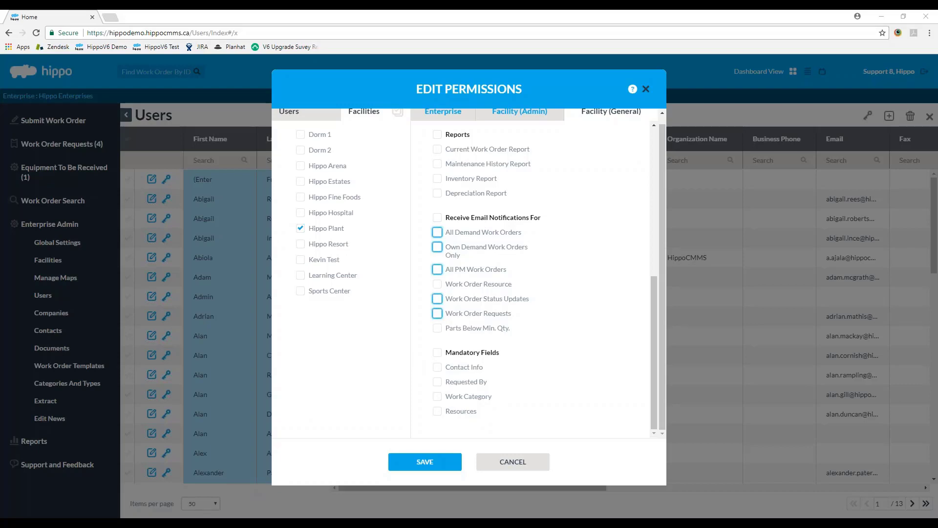
Step: Return to Enterprise permissions with All ticked, confirming SysAdmin and View Calendar are enabled
scroll(624, 186, "up", 6)
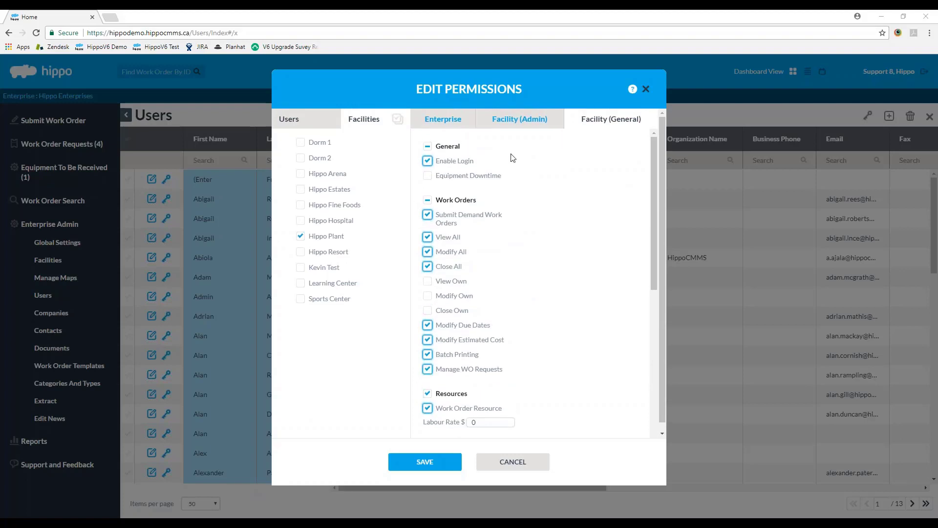
left_click(444, 122)
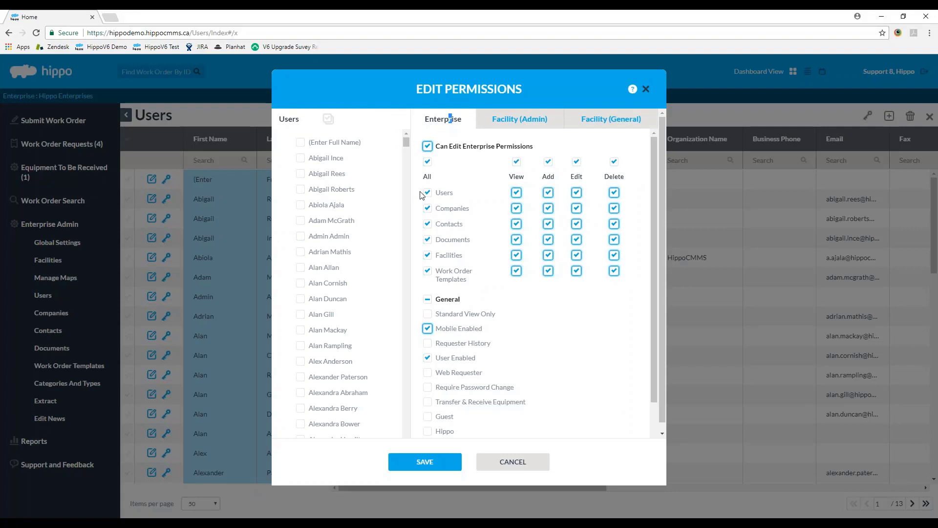
left_click(428, 163)
left_click(427, 163)
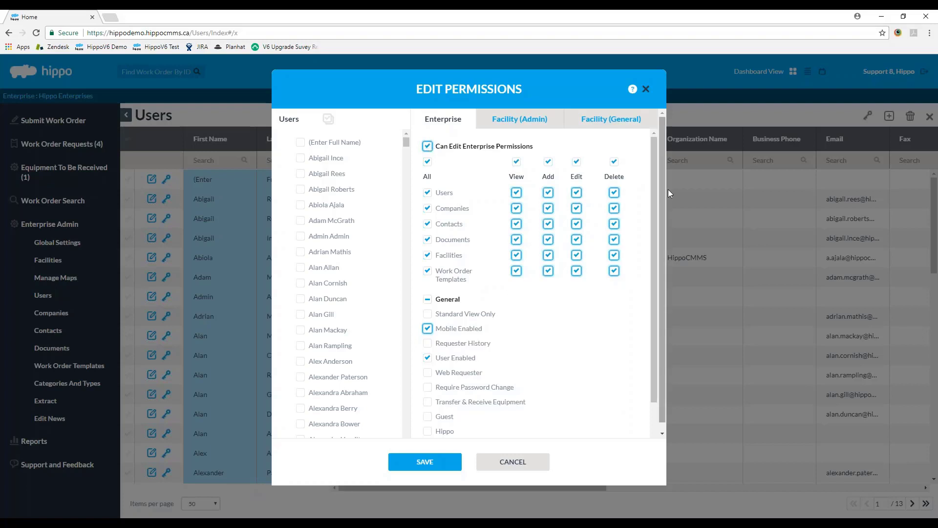
left_click_drag(653, 154, 618, 298)
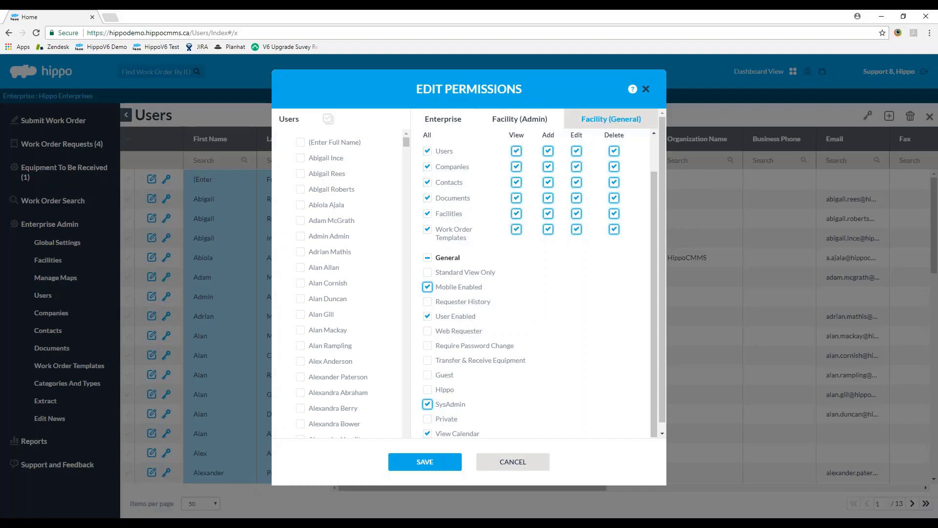
Step: Apply facility admin permissions to every facility, keeping Can Edit Facility Permissions and All ticked
left_click(519, 120)
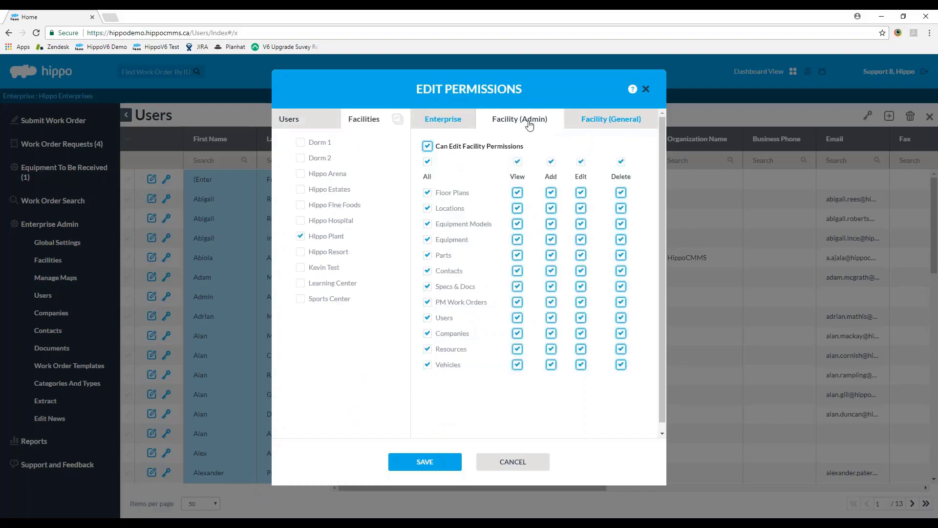
left_click(397, 118)
left_click(428, 148)
left_click(429, 149)
left_click(428, 162)
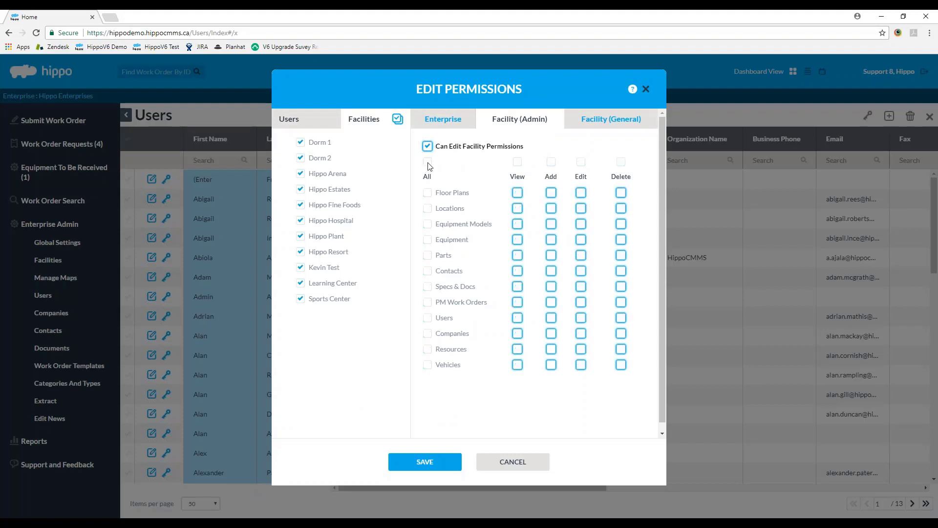
left_click(428, 162)
Step: Grant all four reports on Facility (General), keeping Work Order Resource ticked
left_click(636, 122)
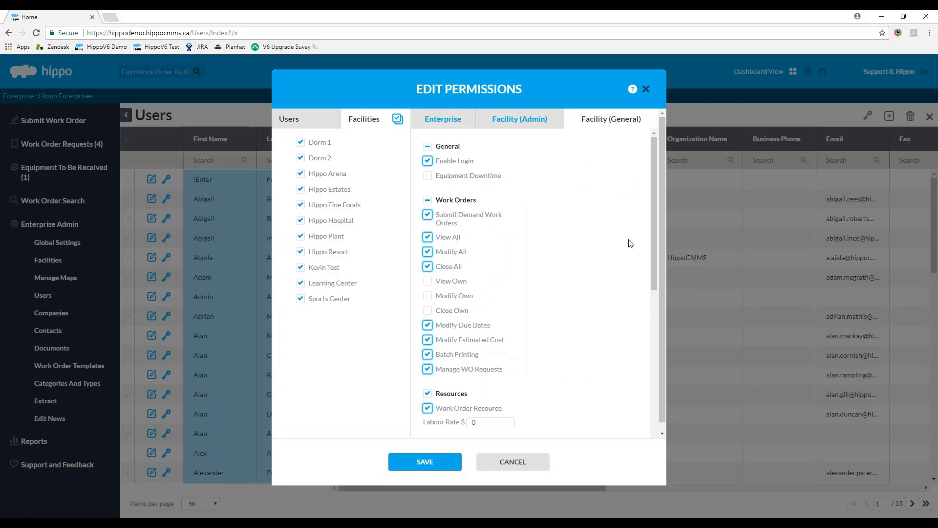
left_click_drag(655, 250, 655, 259)
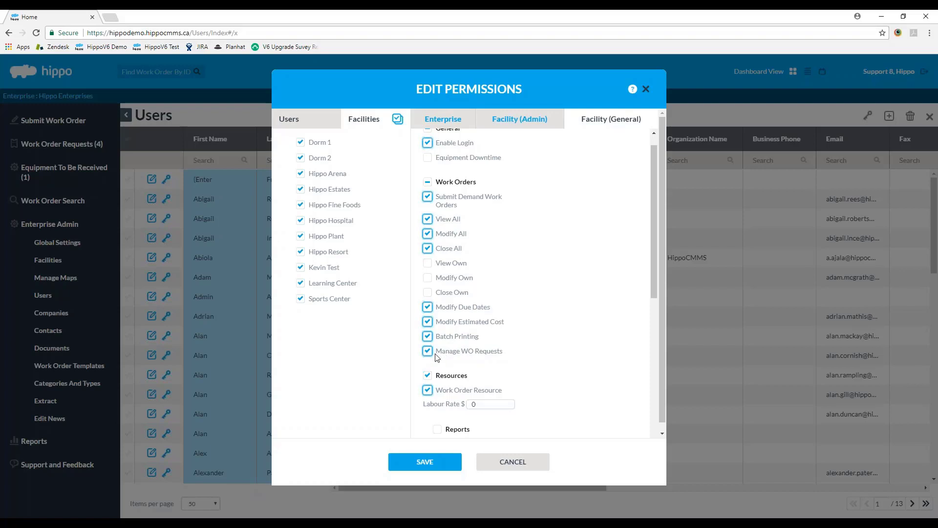
left_click_drag(655, 205, 645, 321)
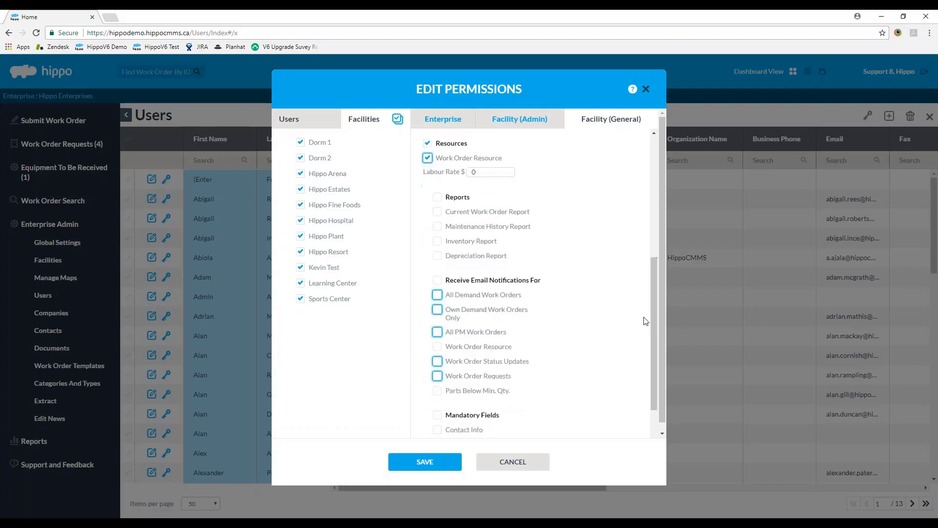
left_click(427, 159)
left_click(426, 161)
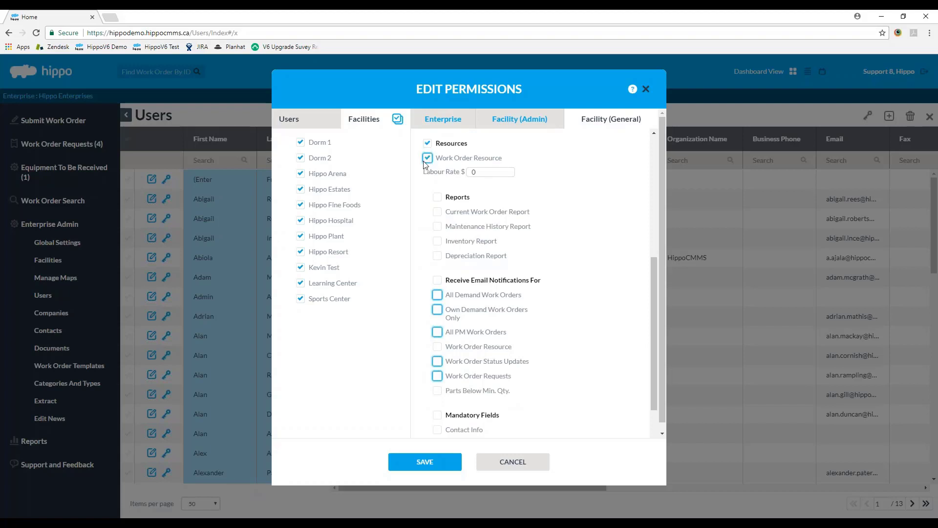
left_click(439, 196)
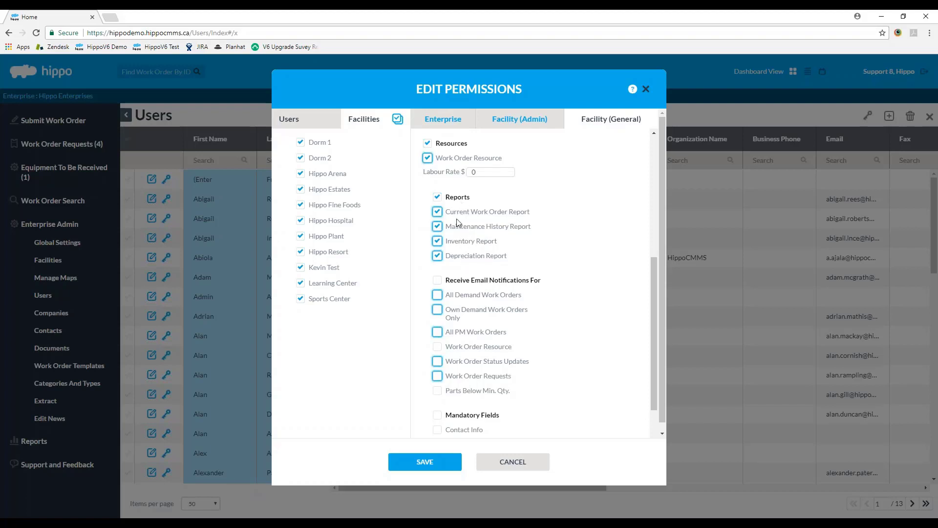
Step: Enable email notifications for All Demand Work Orders and All PM Work Orders
scroll(654, 270, "down", 1)
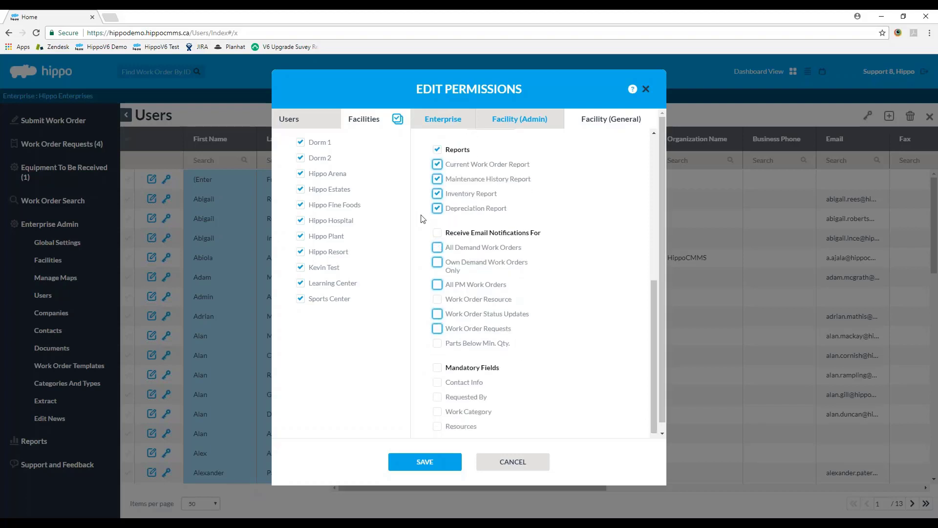
left_click(438, 247)
left_click(438, 284)
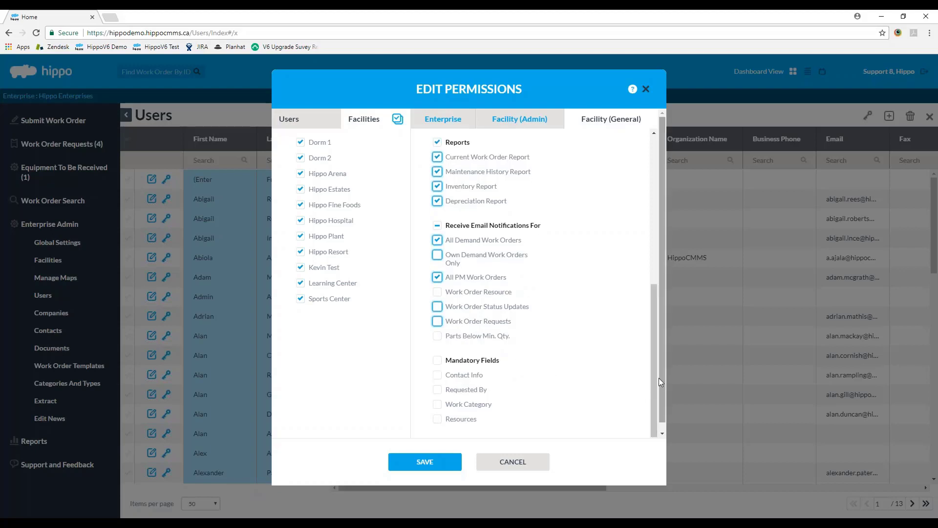
left_click_drag(655, 377, 657, 206)
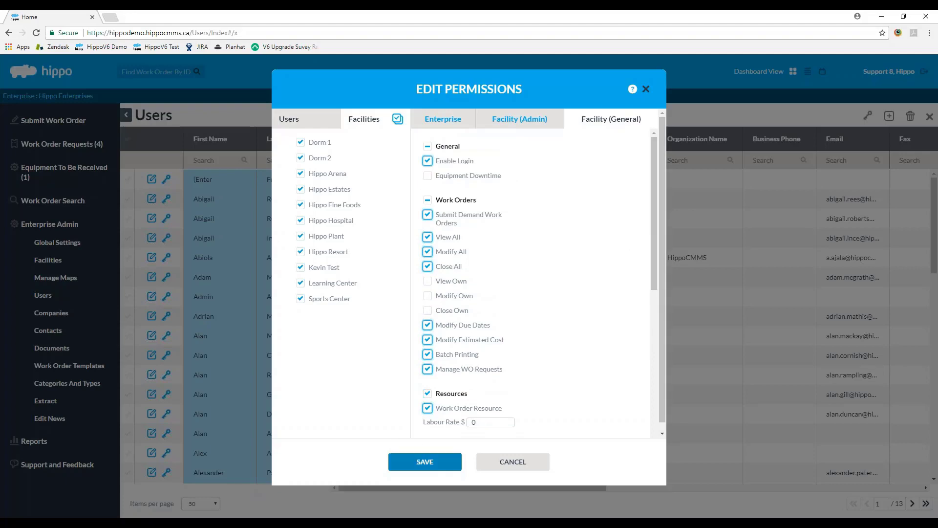
Step: Save the permissions, then filter the Users list by a first name to two matching users
left_click(402, 468)
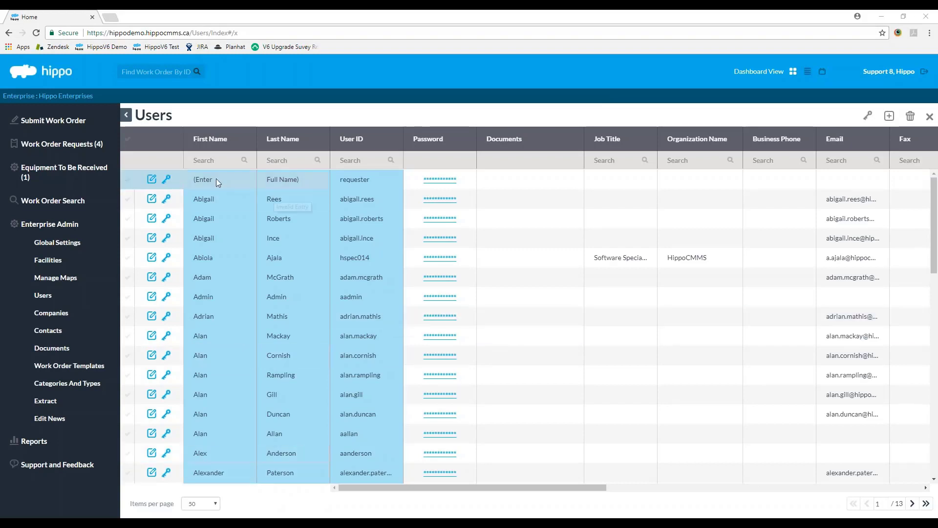
left_click(215, 161)
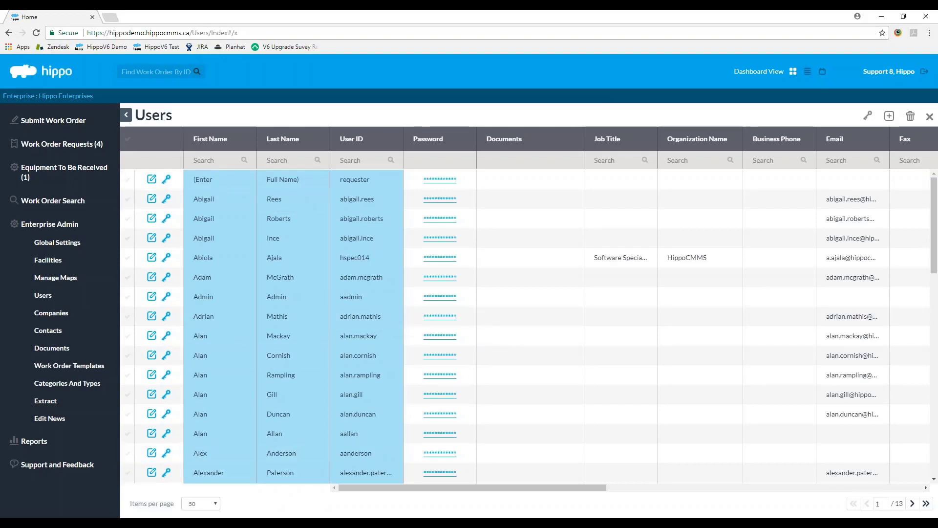
type("mike")
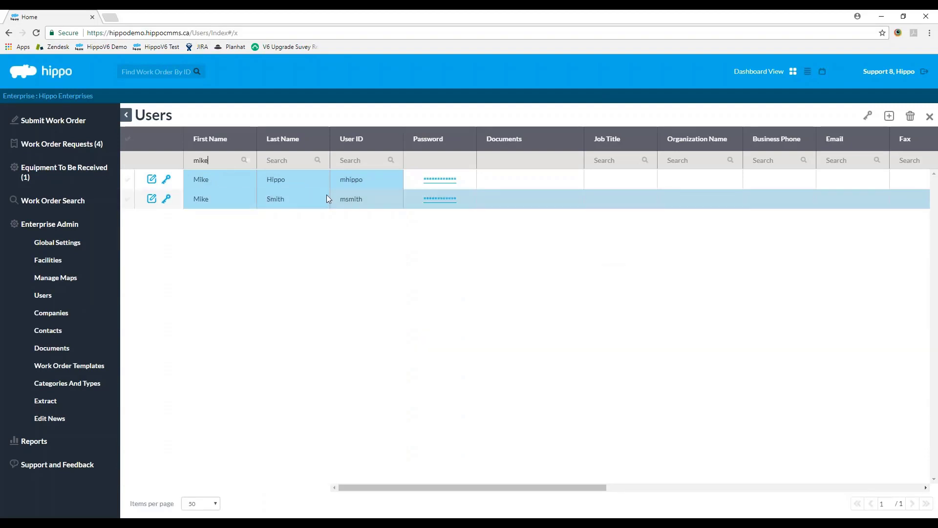
left_click(152, 198)
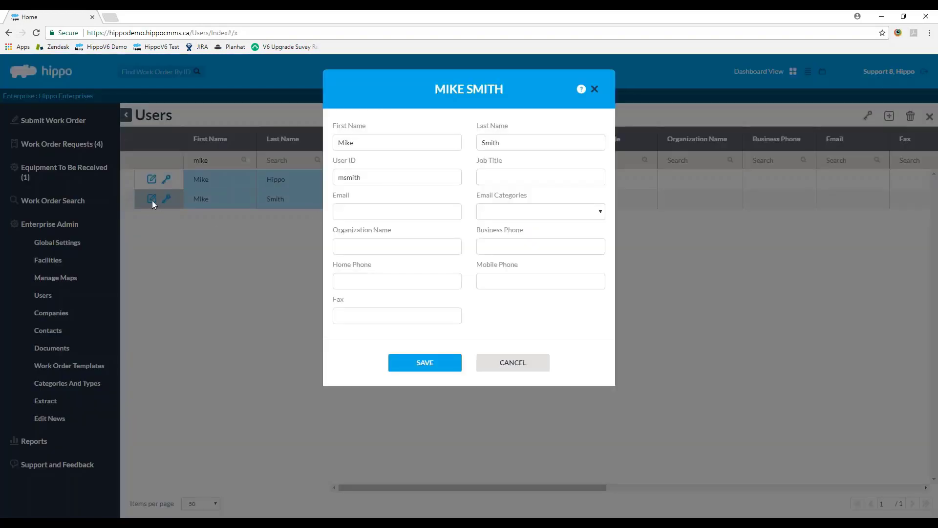
left_click(508, 367)
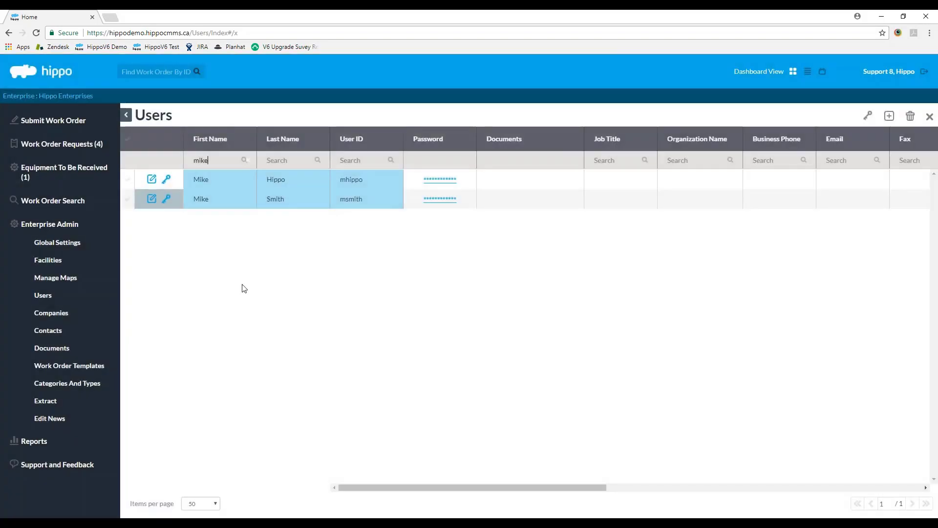
left_click(166, 199)
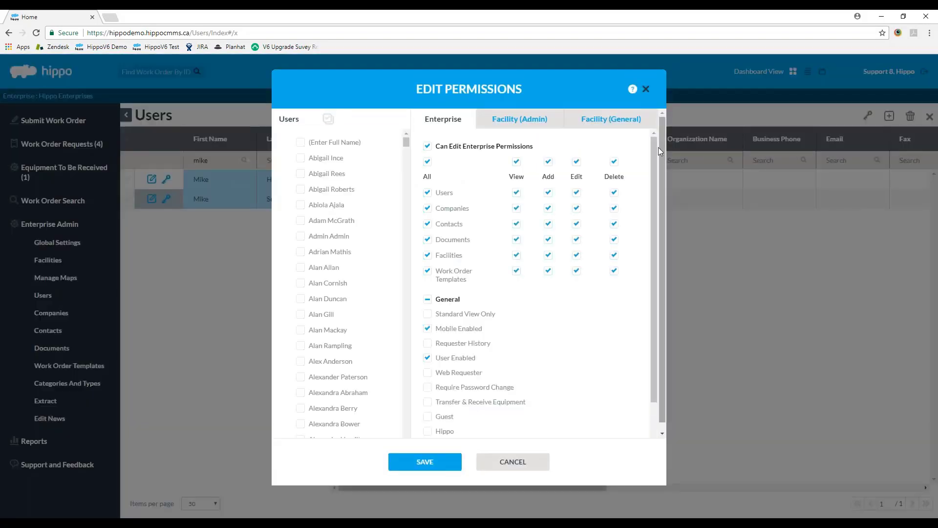
left_click_drag(656, 148, 651, 221)
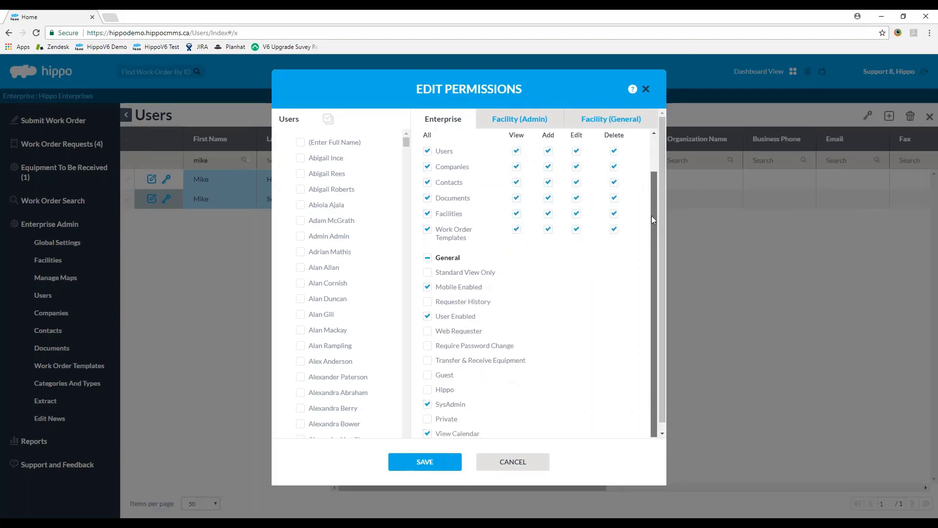
scroll(651, 216, "up", 1)
left_click(533, 467)
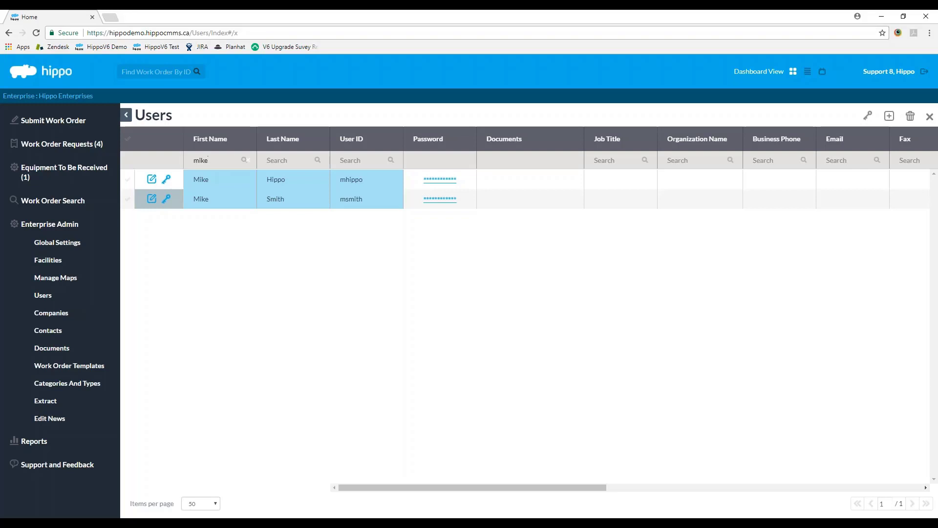
Step: Clear the name filters and filter the Users grid by User ID 'requester'
key("BackSpace")
key("BackSpace")
key("BackSpace")
key("BackSpace")
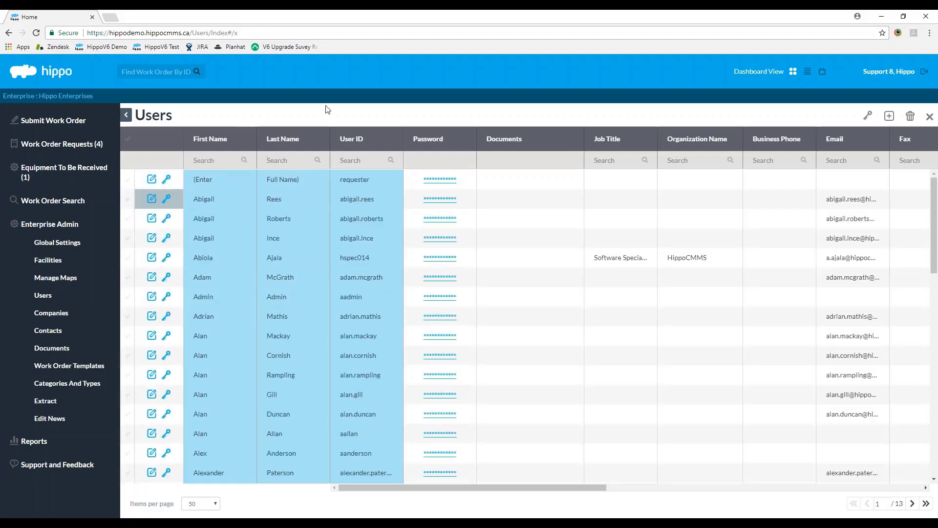
key("Tab")
type("requester")
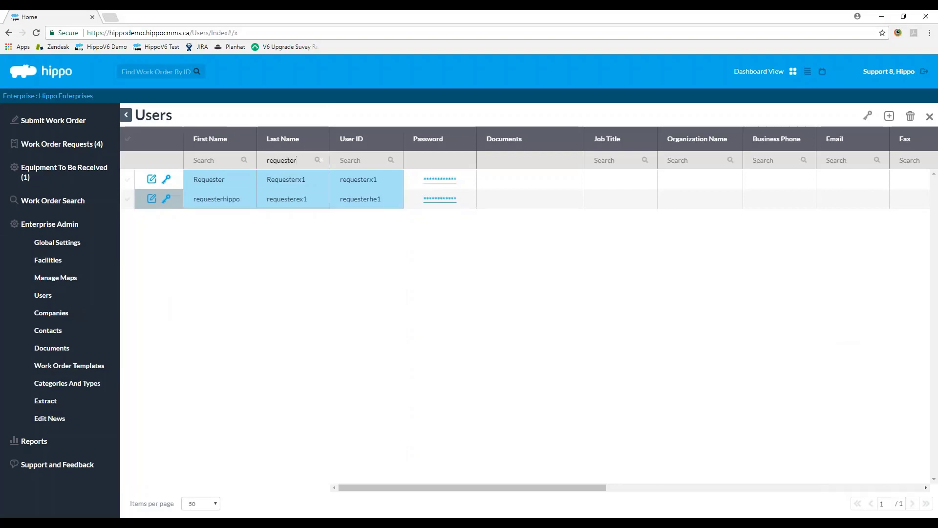
left_click(322, 161)
left_click(358, 162)
type("requester")
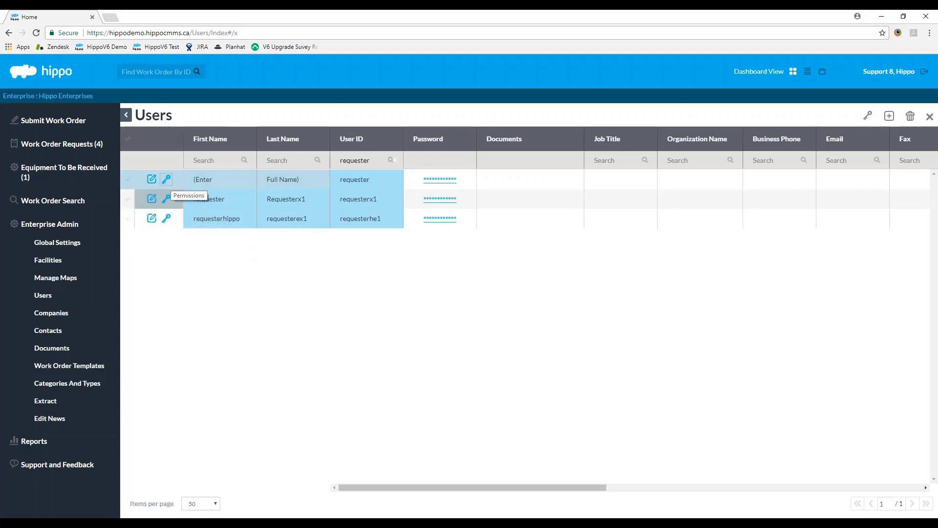
Step: Mark only the (Enter Full Name) requester row and open its Edit Permissions dialog
left_click(166, 179)
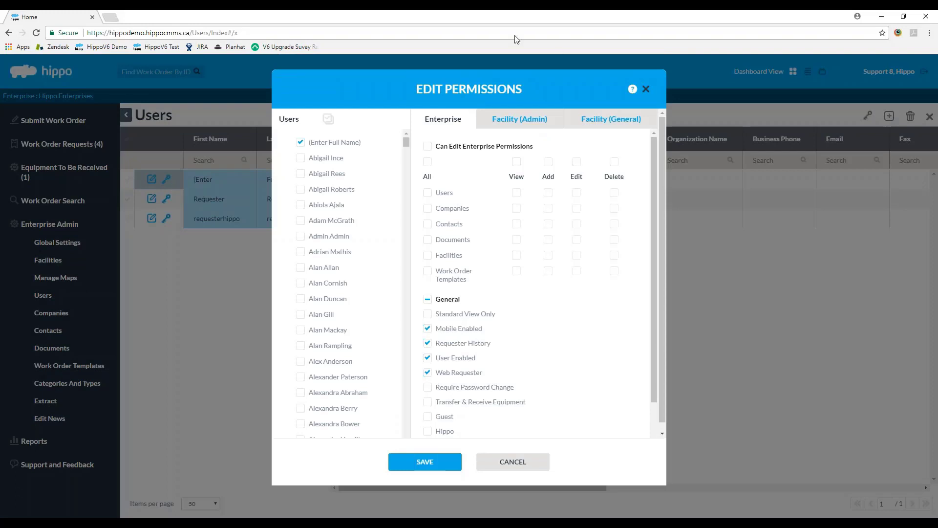
left_click(513, 461)
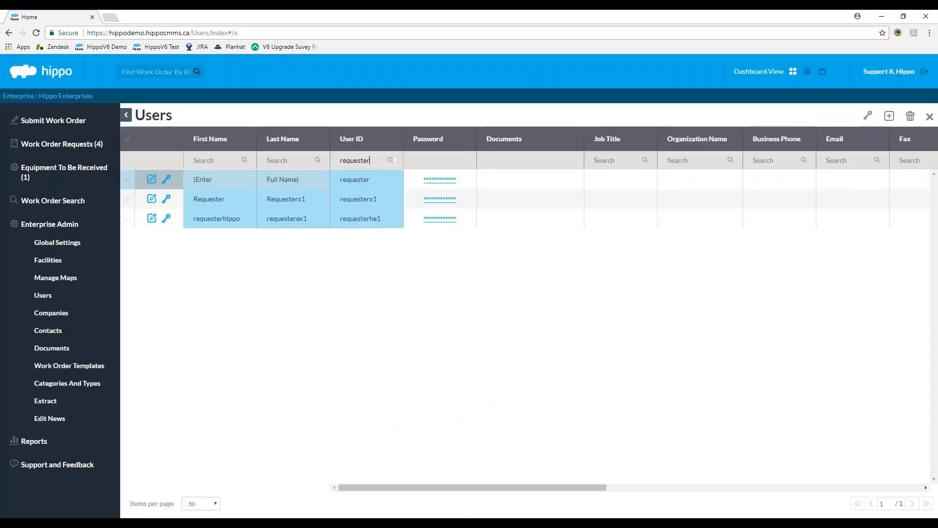
left_click(128, 180)
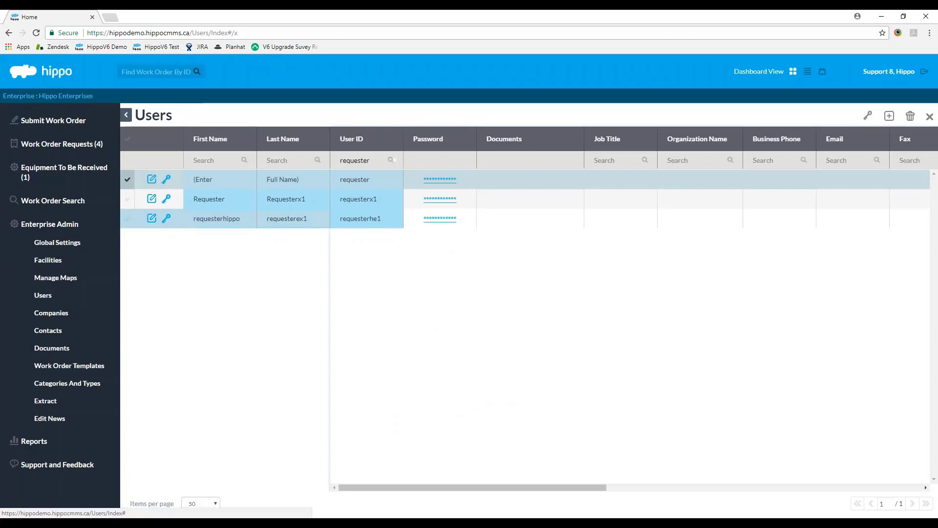
left_click(127, 198)
left_click(128, 219)
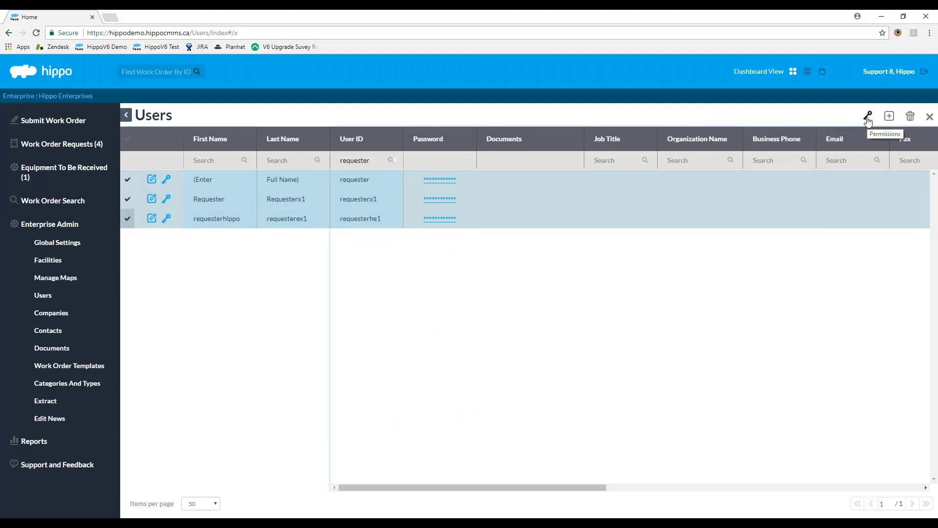
left_click(128, 219)
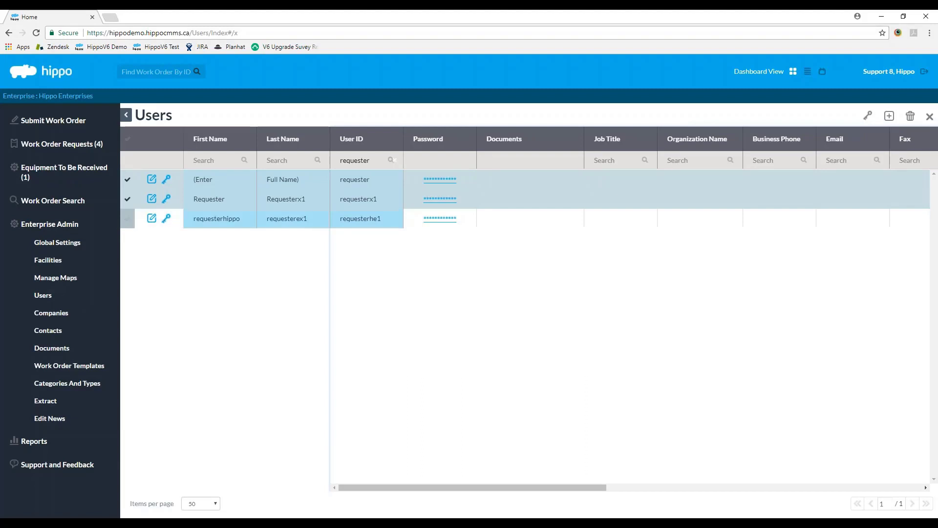
left_click(127, 199)
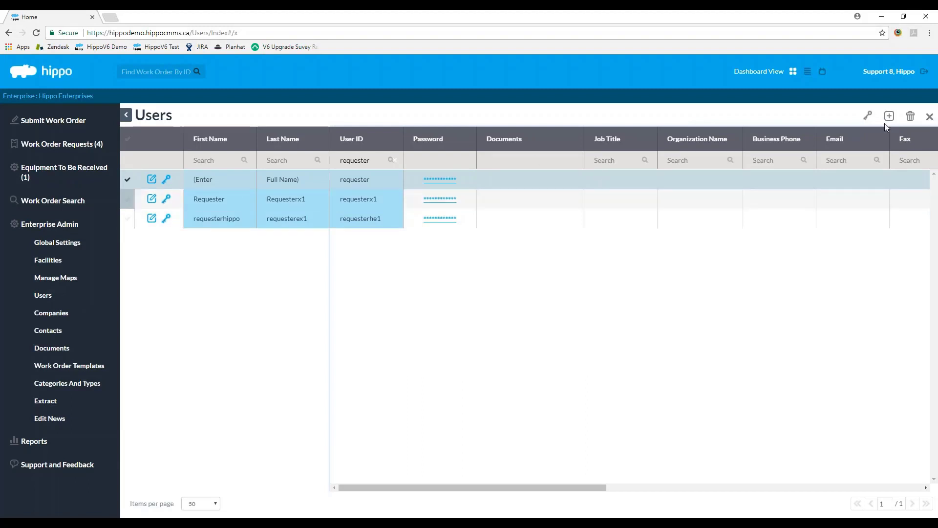
left_click(868, 116)
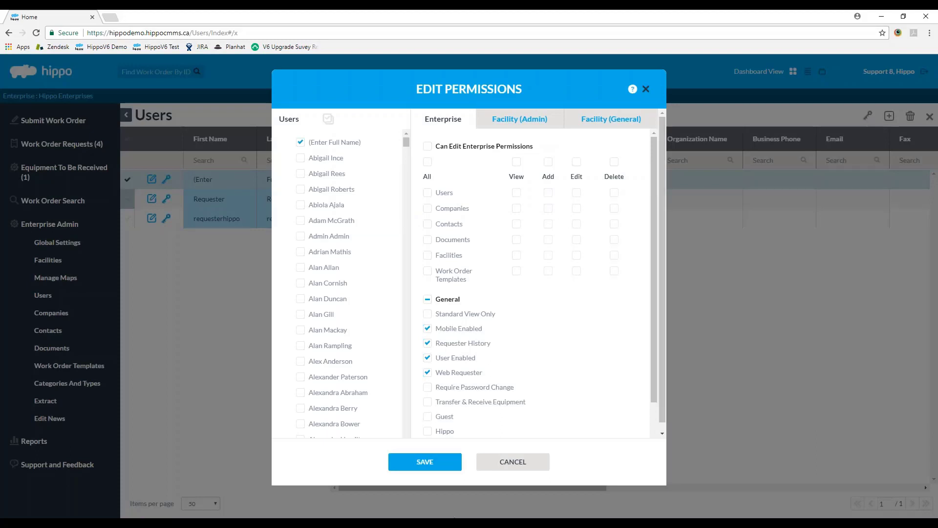
Step: Review the Enterprise, Facility (Admin) and Facility (General) permission tabs, then save
left_click(455, 522)
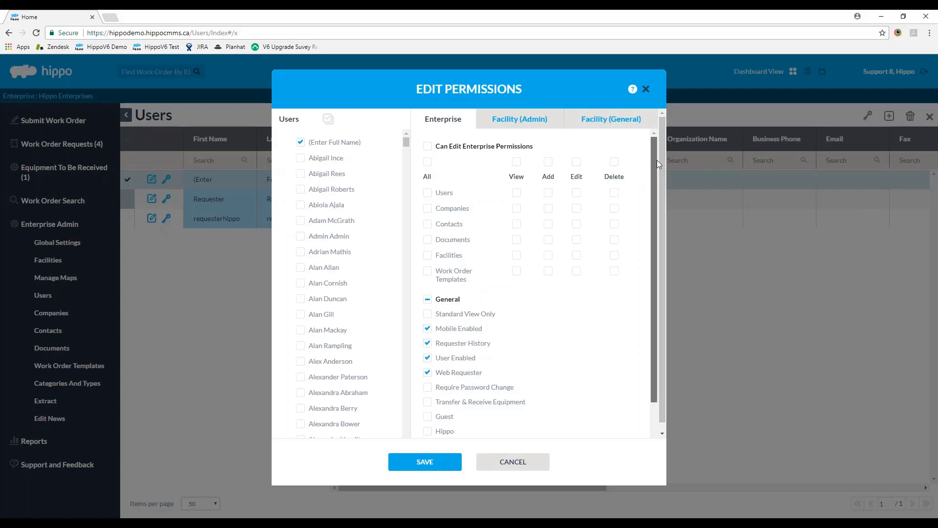
scroll(657, 160, "down", 2)
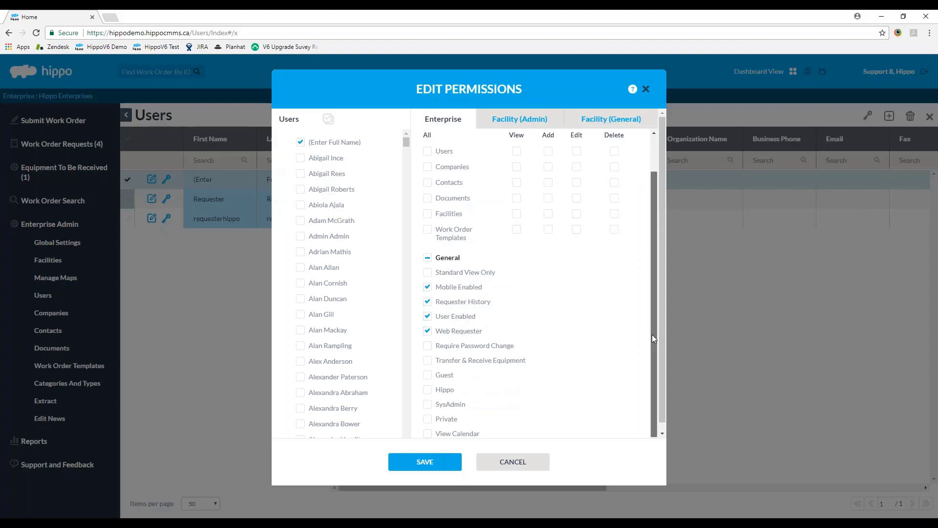
scroll(652, 334, "up", 2)
left_click(491, 122)
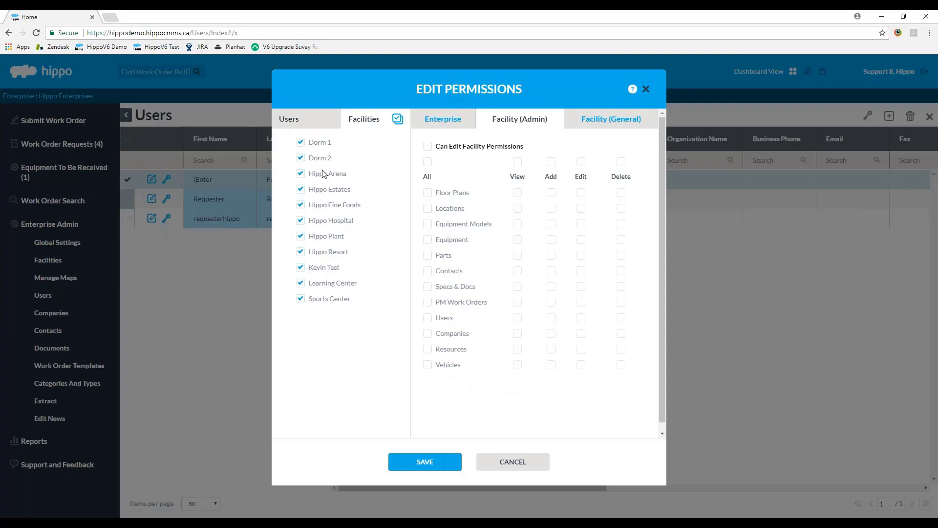
left_click(618, 126)
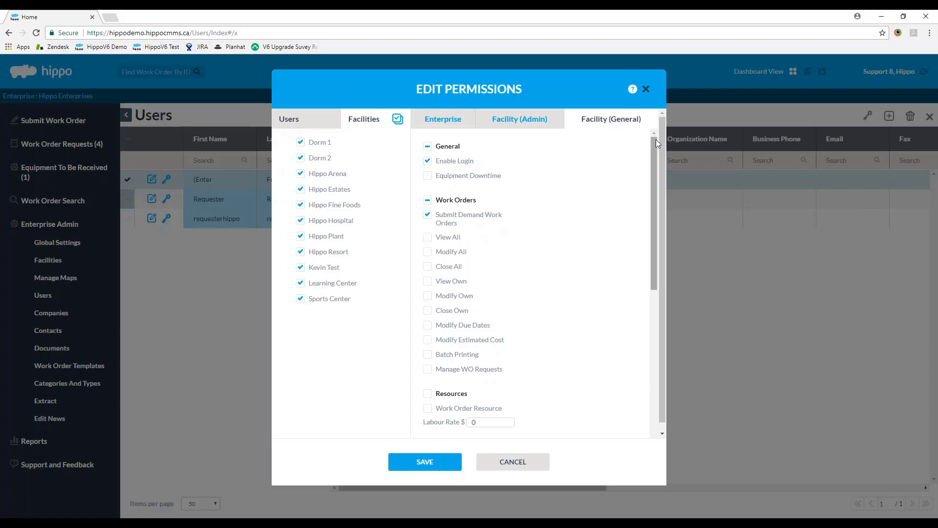
left_click_drag(656, 139, 647, 295)
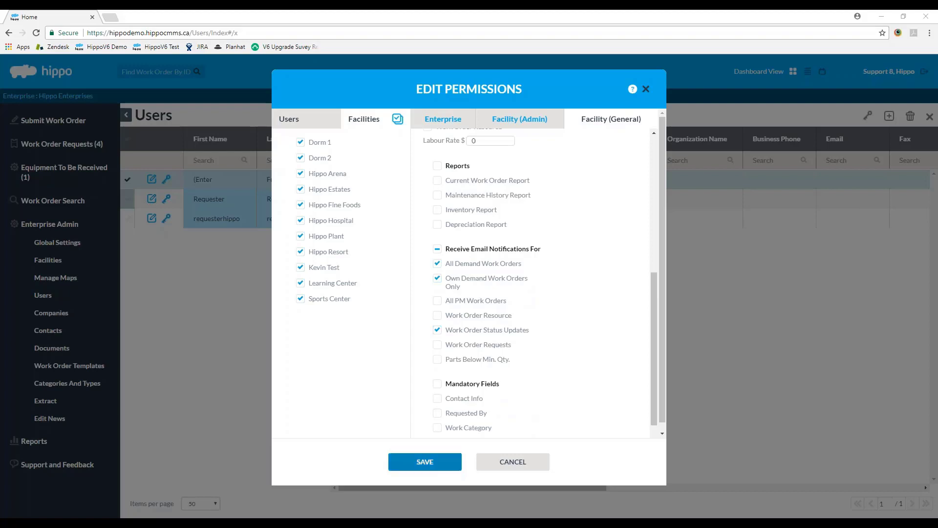
left_click(421, 459)
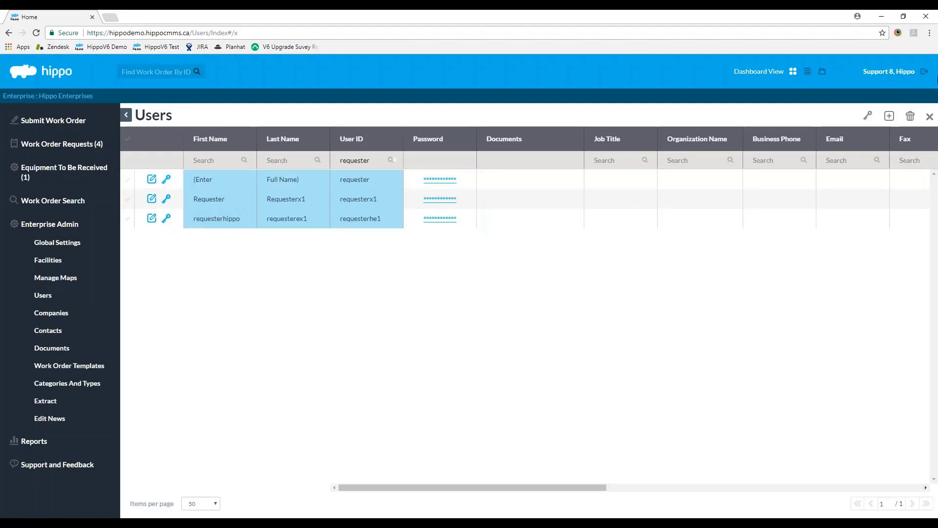
Step: Sign out and log back in with User ID 'requester' and its password
left_click(926, 73)
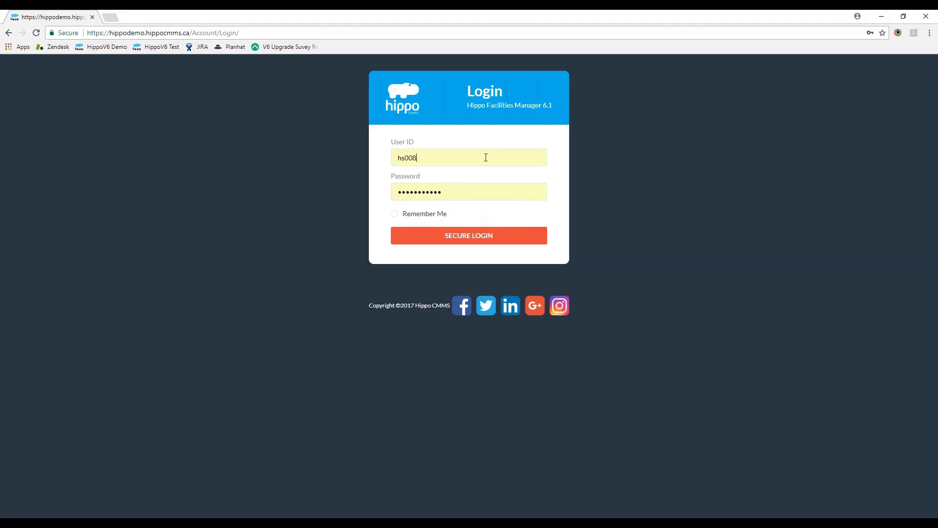
double_click(486, 158)
type("requester")
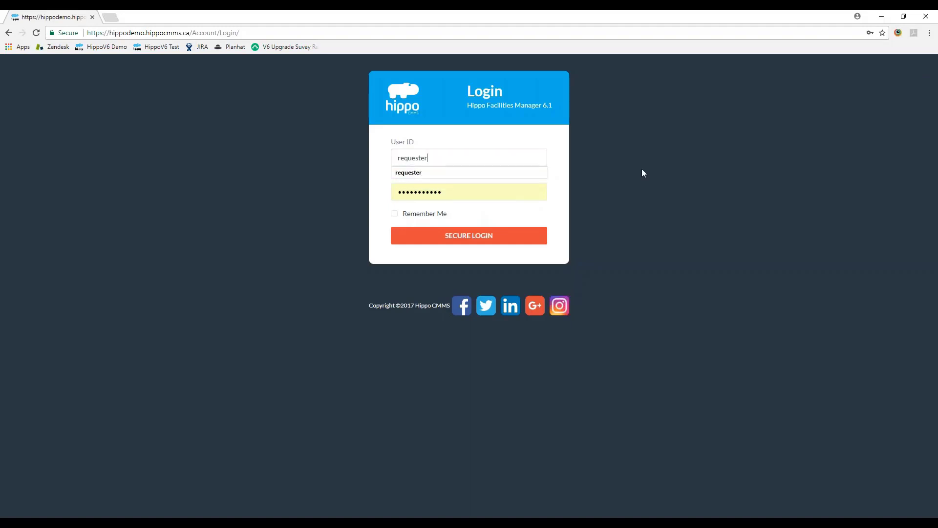
key("Tab")
type("************")
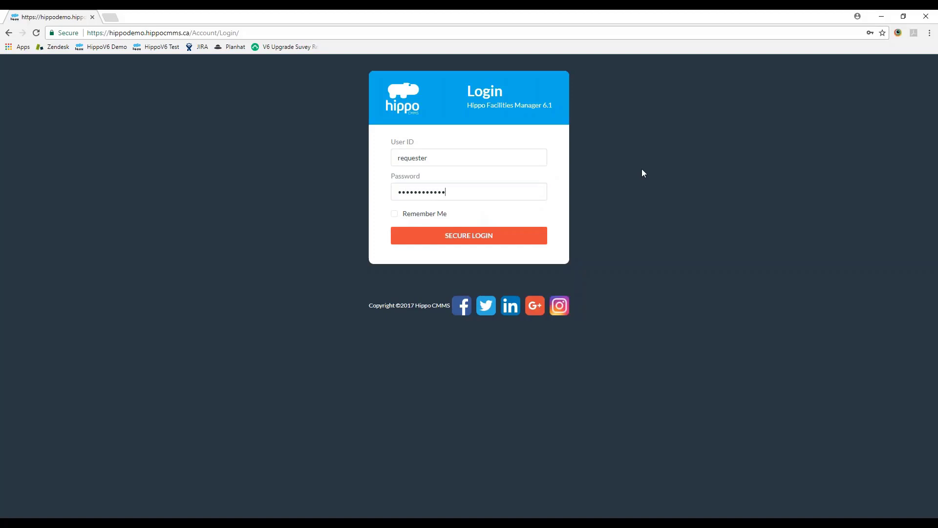
key("ctrl+a")
type("********")
key("Return")
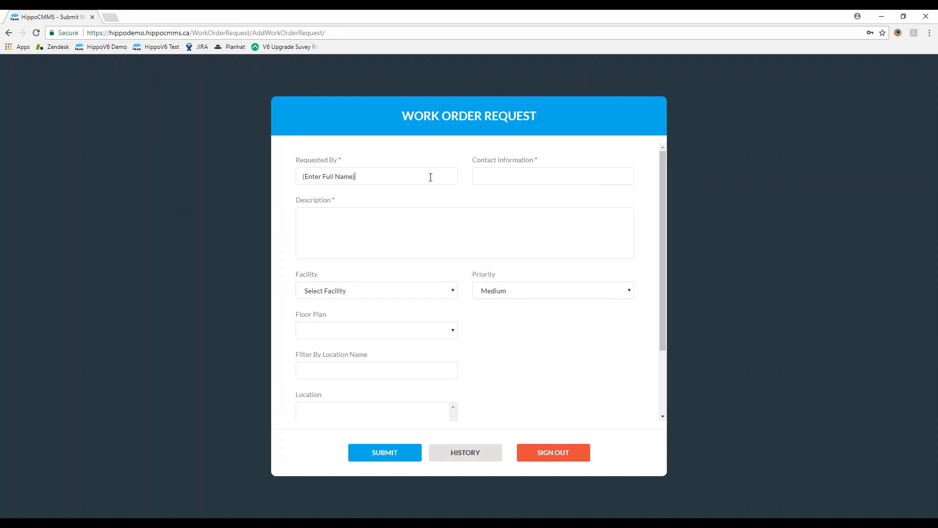
Step: Enter the requester's full name in Requested By, accepting the suggested match
left_click_drag(430, 177, 251, 196)
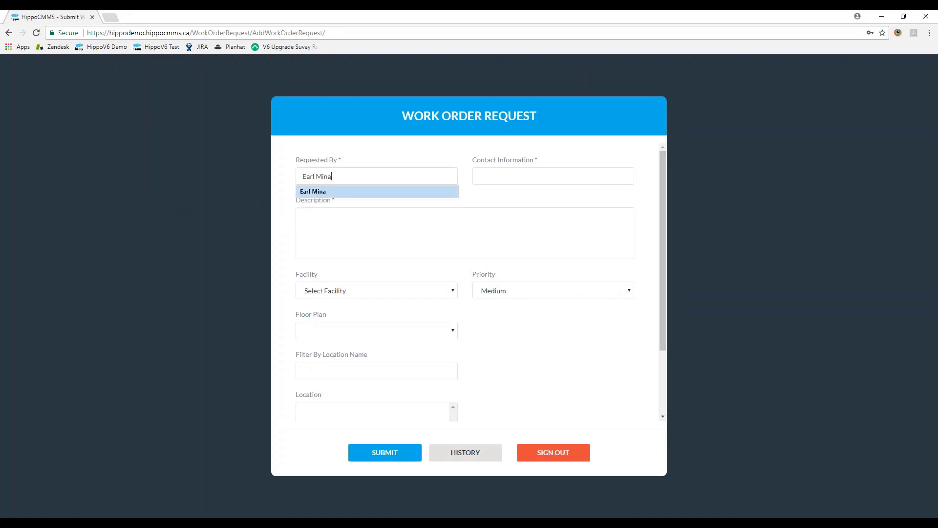
left_click(381, 161)
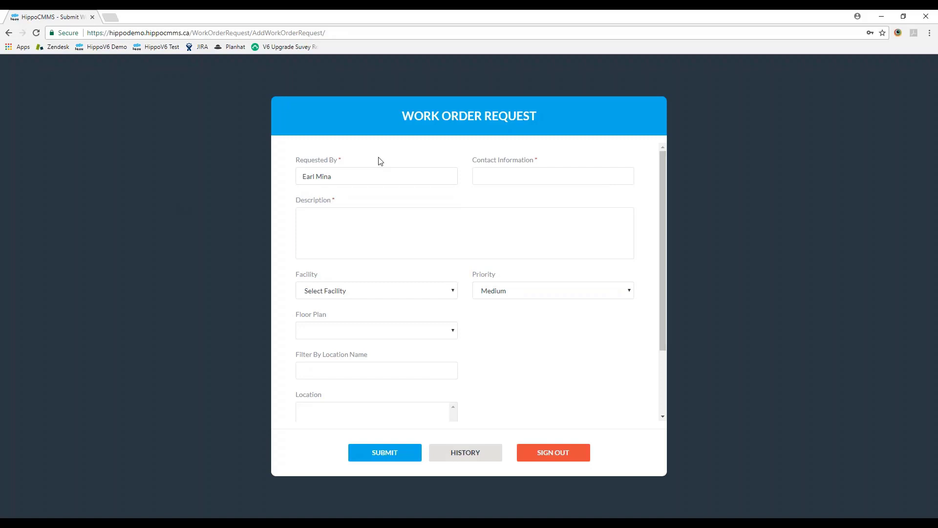
Step: Add the requester's contact e-mail and the description 'fix the light'
left_click(477, 176)
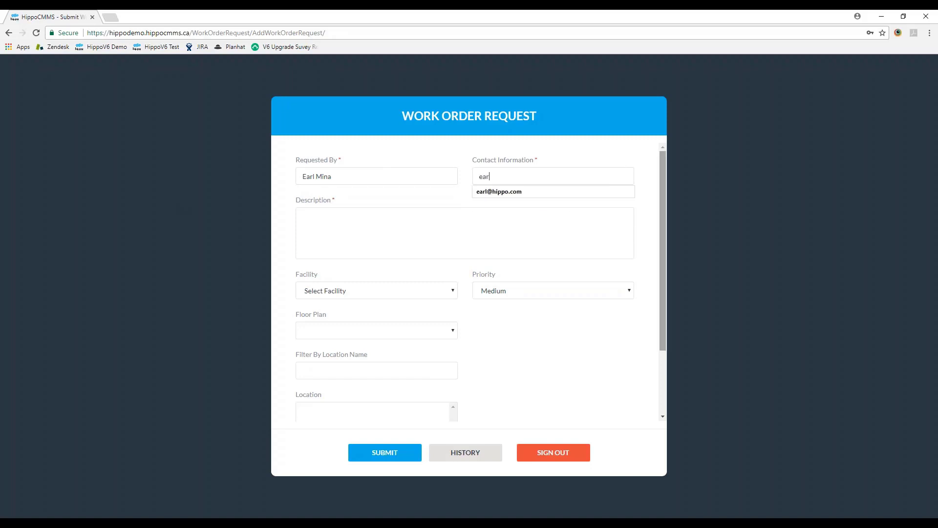
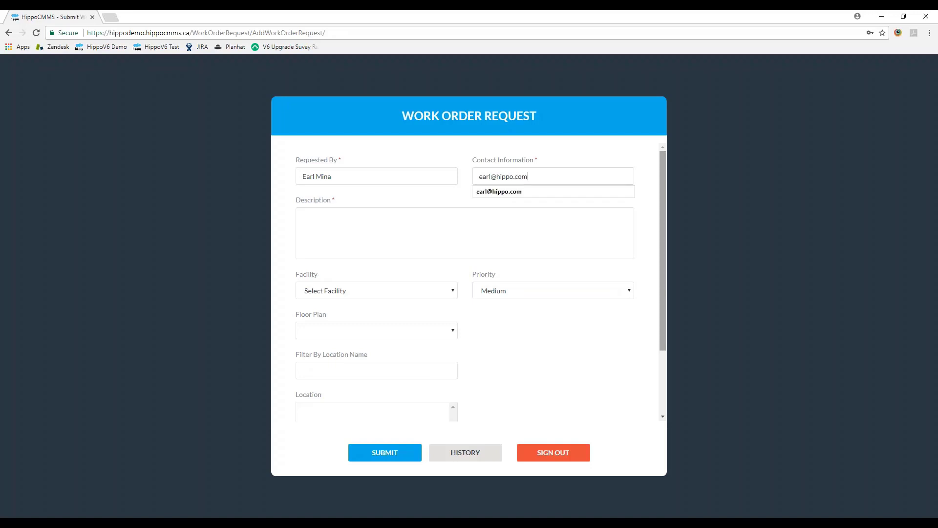
left_click(651, 207)
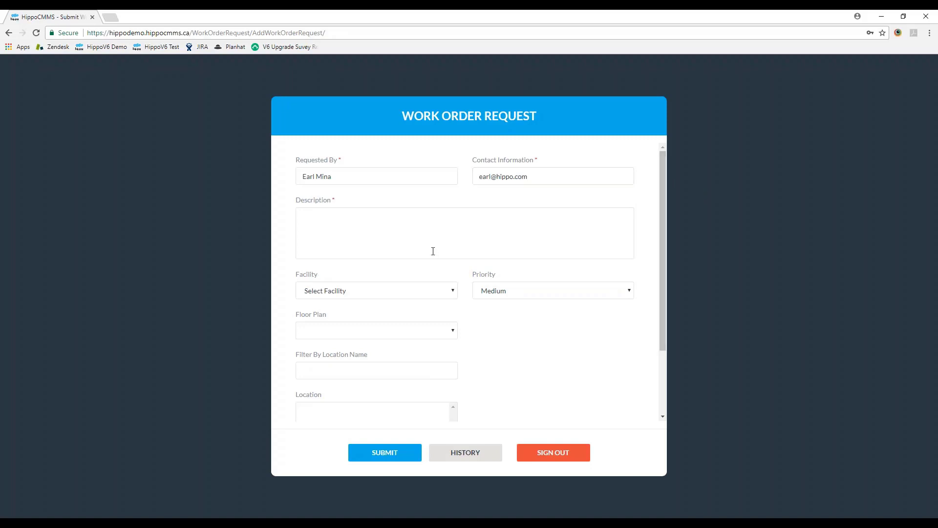
left_click(306, 242)
type("fix the light")
Step: Choose facility Hippo Arena, floor plan 100 LEVEL and location Club Men's Washroom (23.08)
scroll(303, 259, "down", 2)
left_click(411, 202)
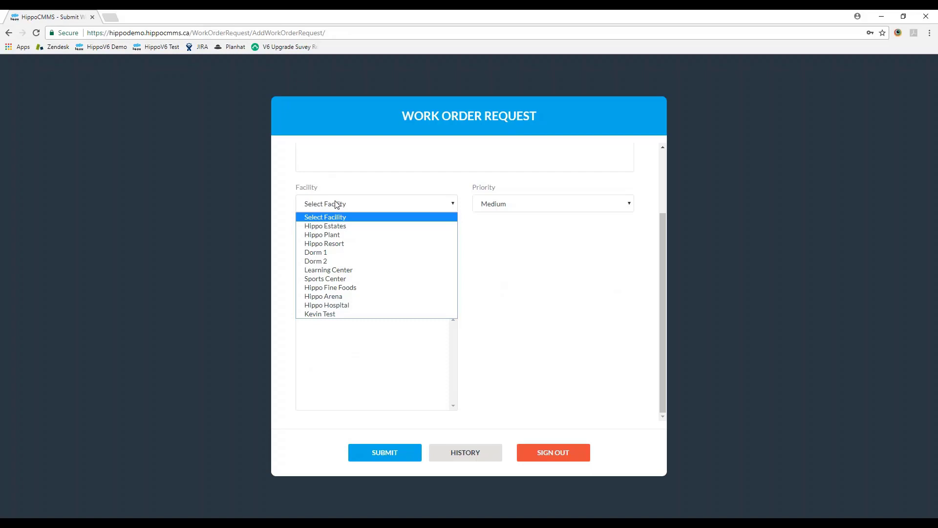
key("Down")
key("Down")
key("Down")
key("Down")
key("Down")
key("Down")
key("Down")
key("Down")
key("Down")
key("Return")
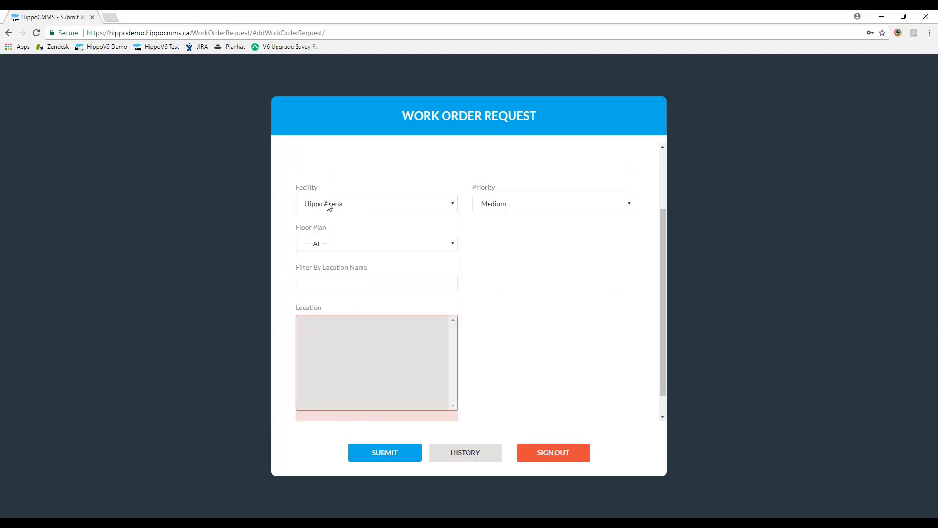
left_click(448, 245)
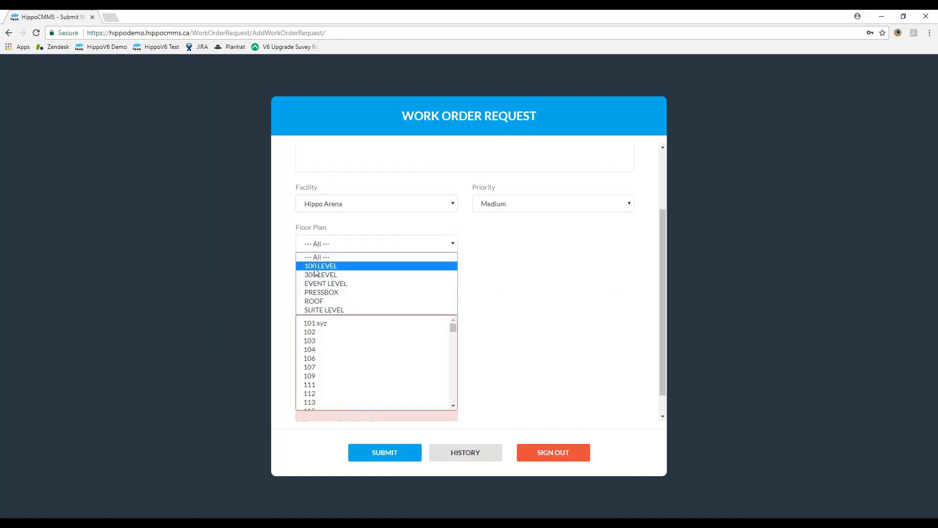
left_click(362, 266)
left_click_drag(453, 328, 448, 357)
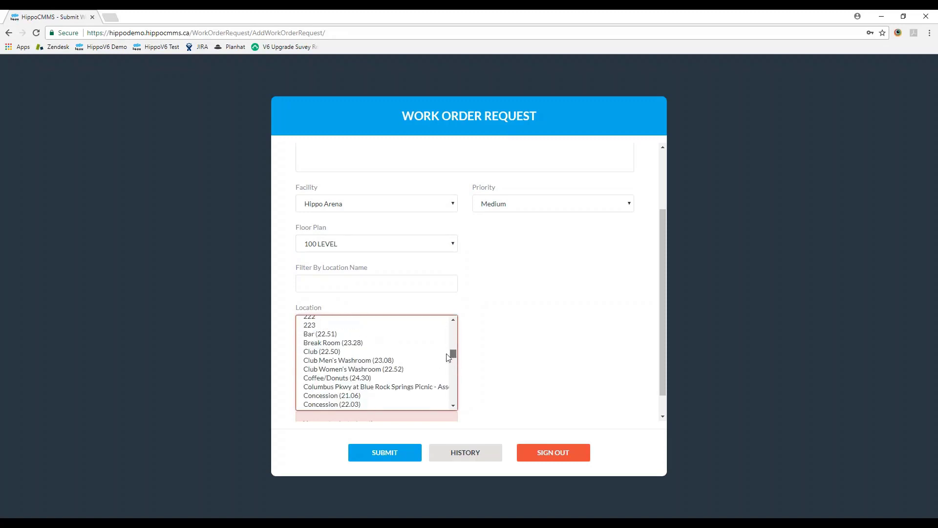
left_click(349, 360)
left_click(529, 326)
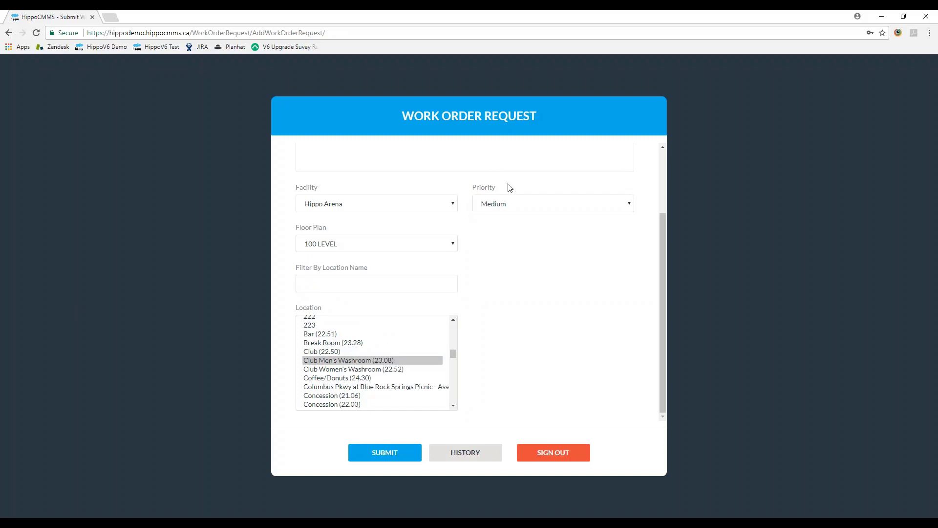
Step: Set the request priority to Urgent
left_click(503, 209)
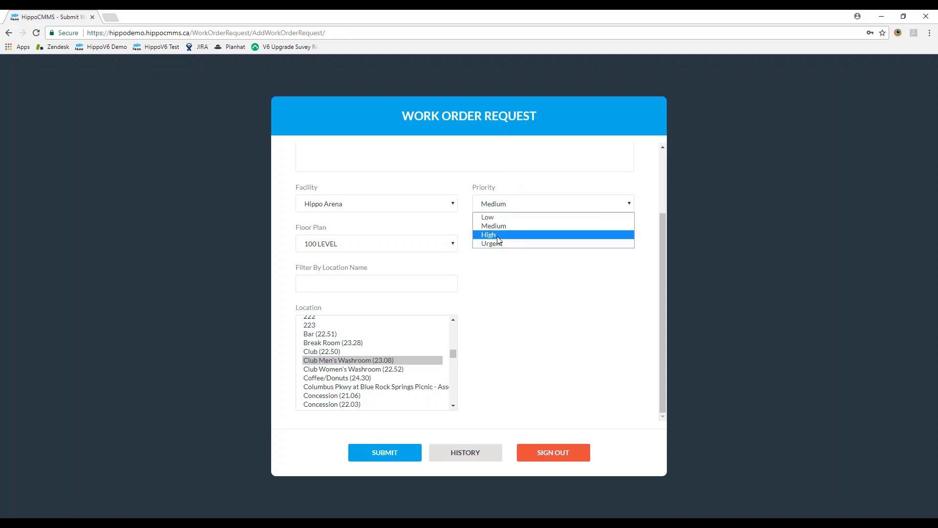
left_click(499, 244)
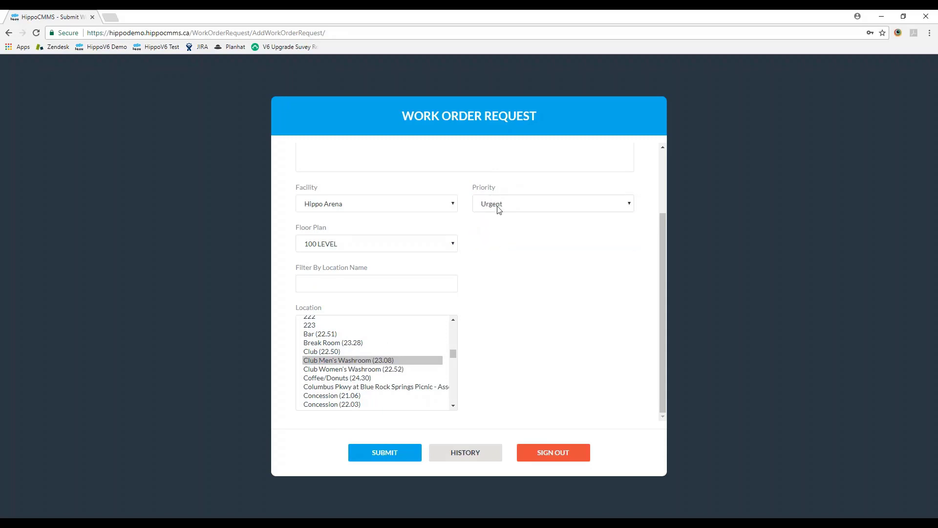
left_click(499, 208)
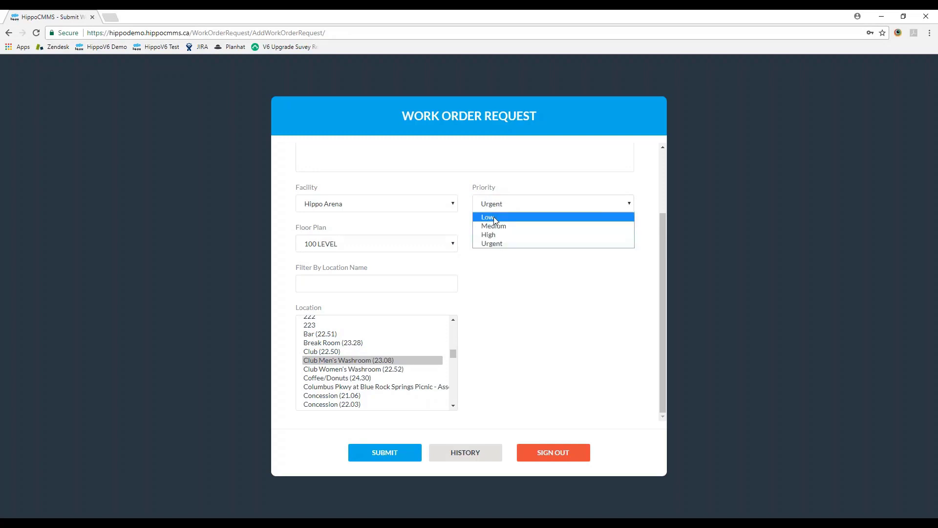
left_click(488, 244)
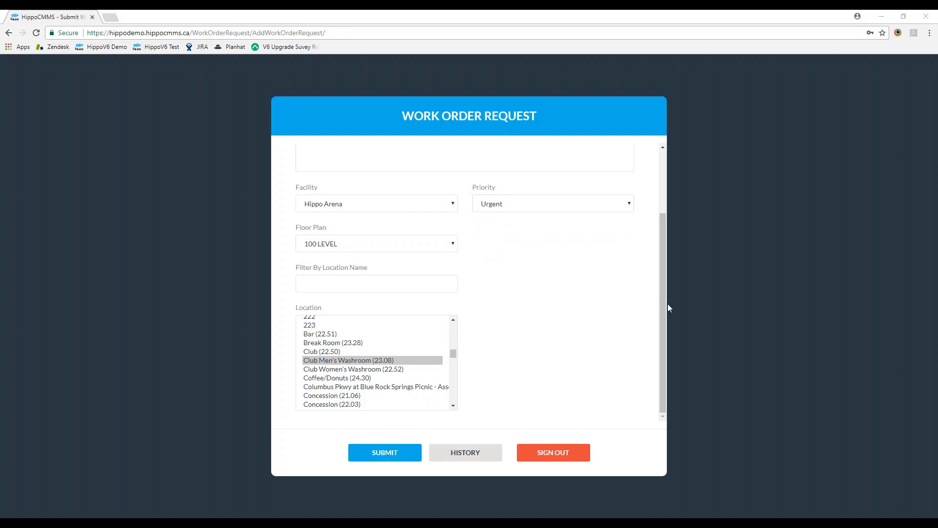
left_click_drag(662, 299, 645, 259)
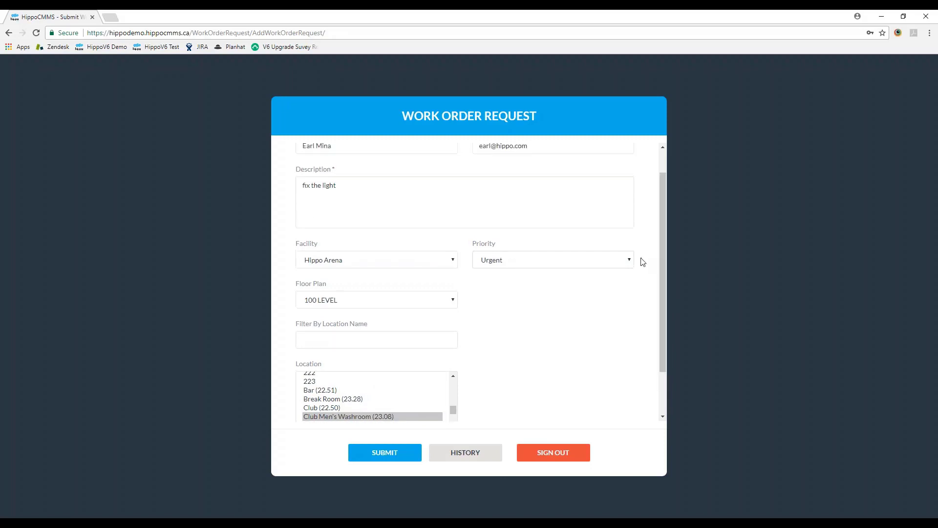
Step: Type an extra description line about the specific piece of equipment, then delete it
scroll(538, 268, "up", 1)
left_click(366, 233)
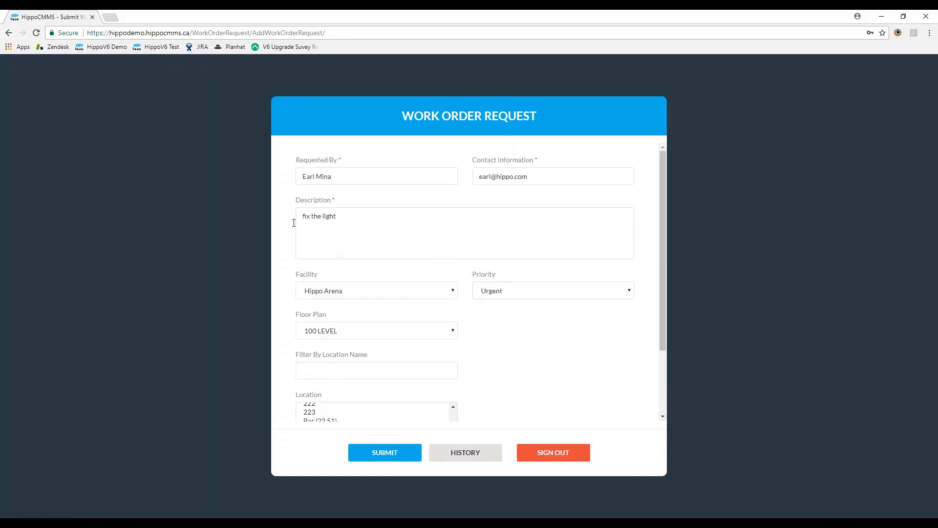
type("please fix the specific piece of equipment")
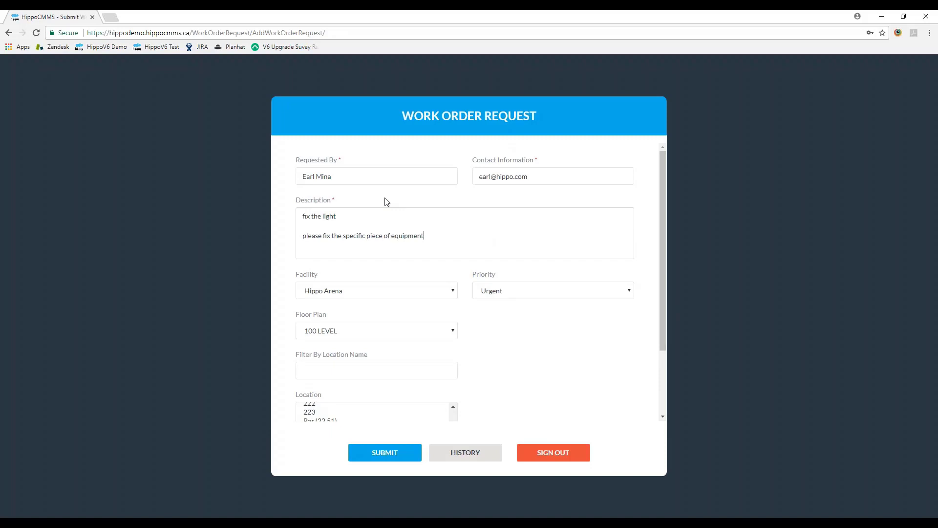
left_click_drag(388, 236, 331, 241)
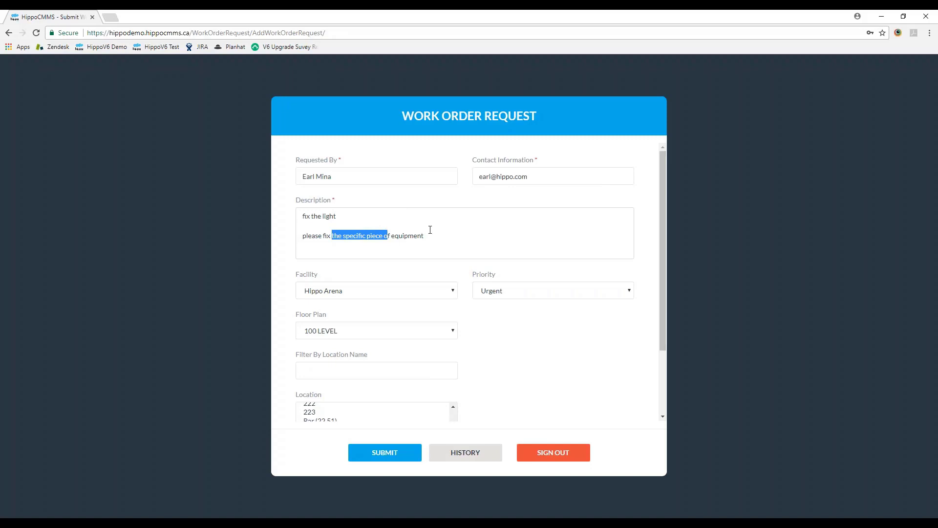
left_click_drag(429, 230, 288, 236)
key("BackSpace")
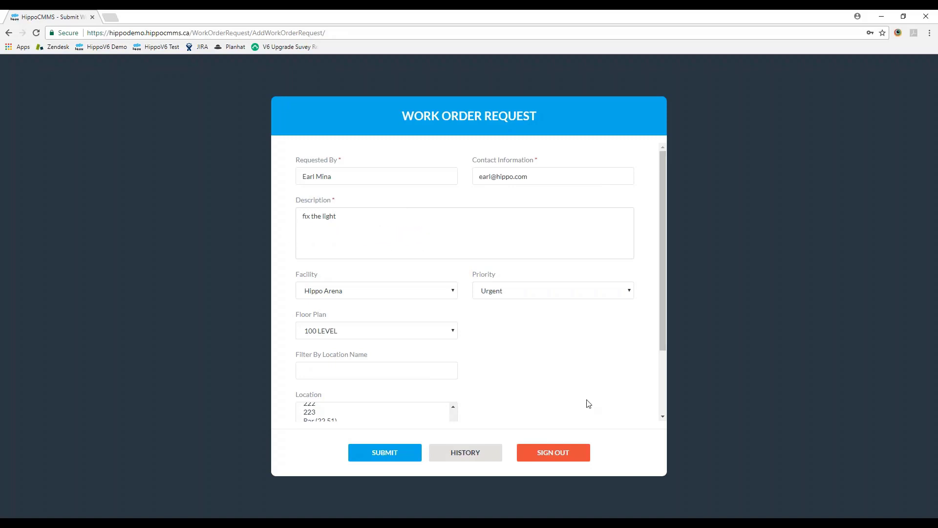
Step: Submit the request, reload a fresh empty form, and open the request History
left_click(378, 453)
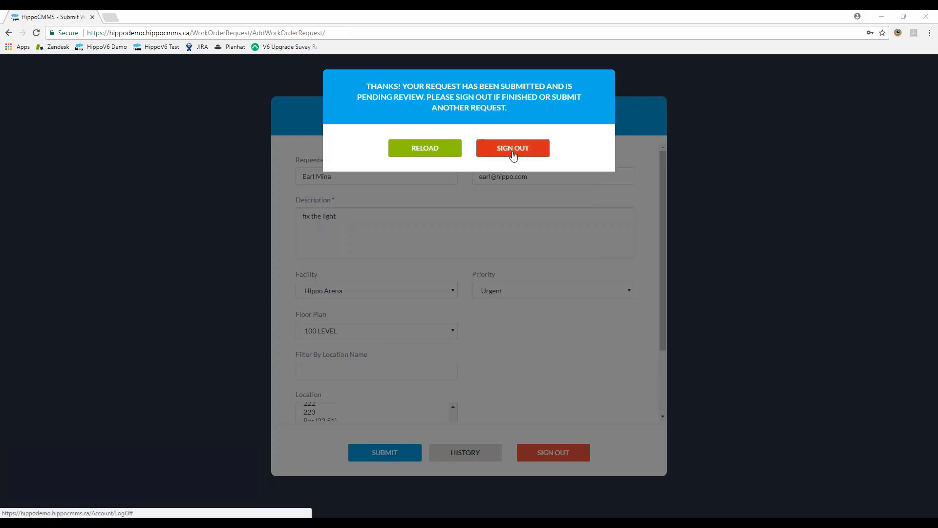
left_click(435, 154)
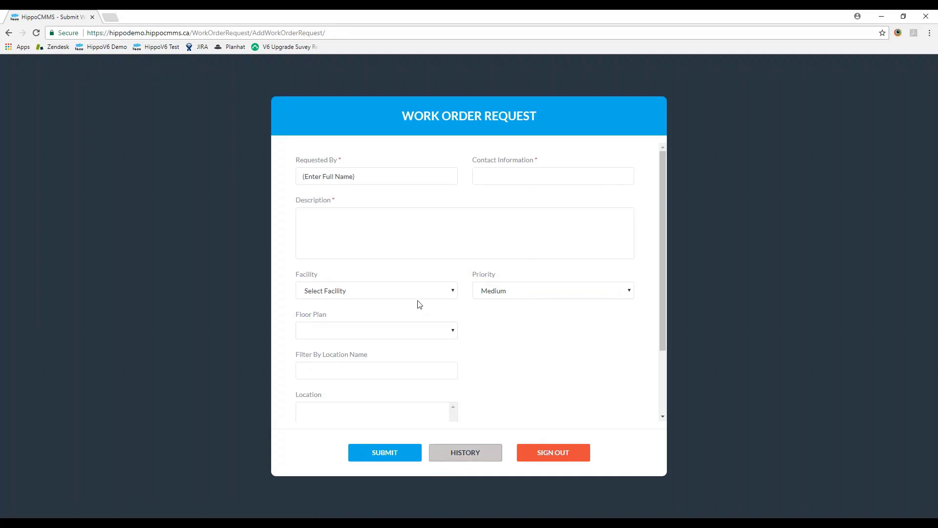
left_click(465, 459)
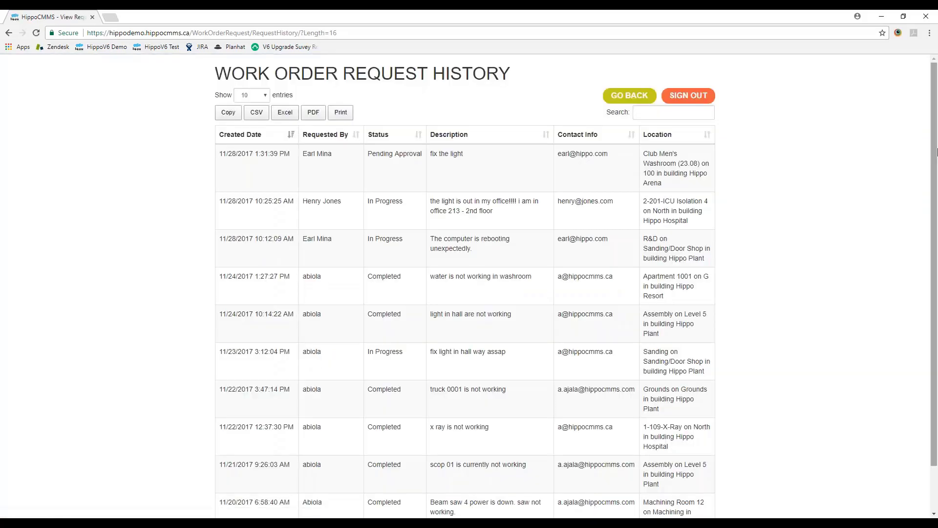
Step: Scroll to the top of the history and highlight fix the light's Pending Approval status
left_click_drag(936, 152, 933, 223)
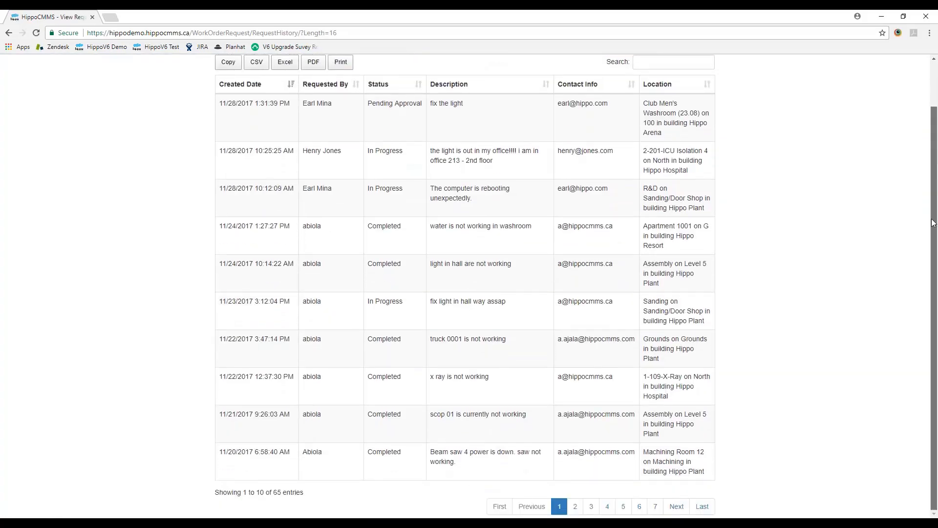
scroll(934, 223, "up", 1)
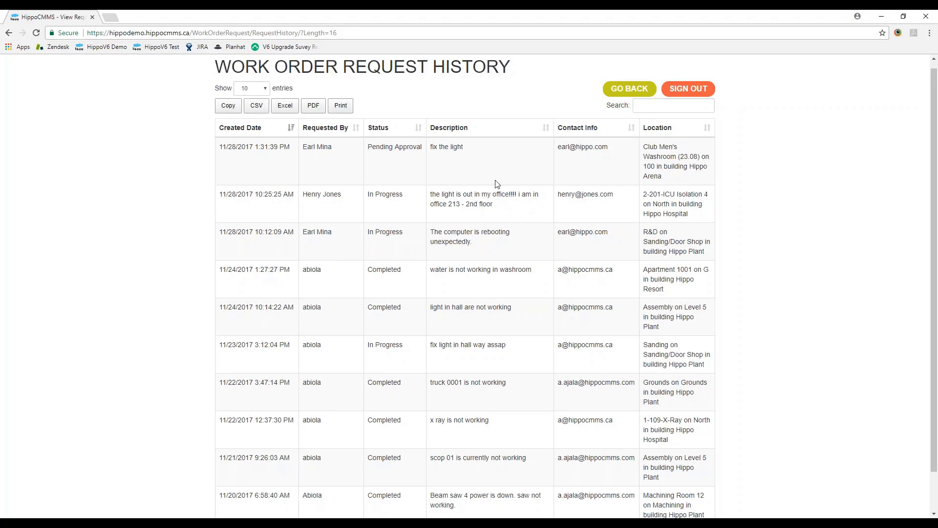
left_click_drag(404, 194, 367, 202)
left_click(366, 201)
left_click_drag(367, 146, 430, 155)
left_click(429, 155)
Step: Sign out of the requester account and log back in with the admin User ID and password
left_click(683, 91)
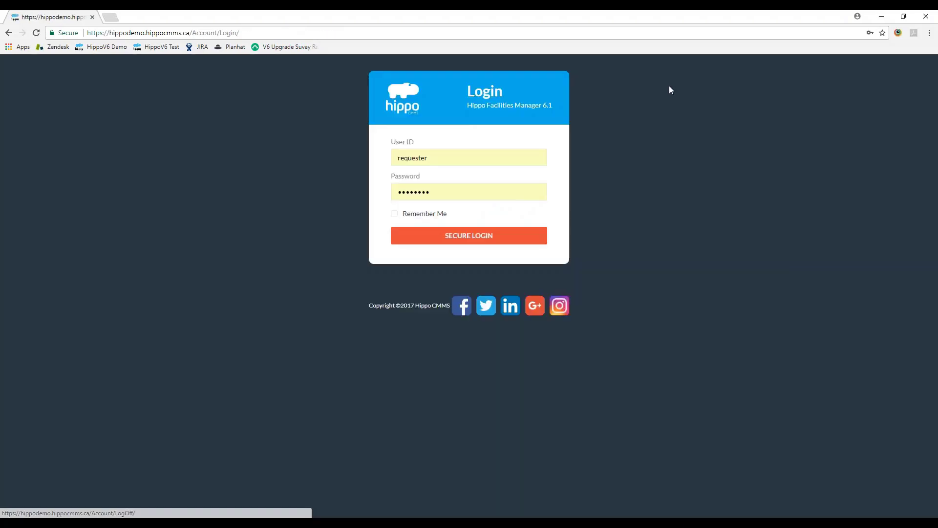
double_click(499, 157)
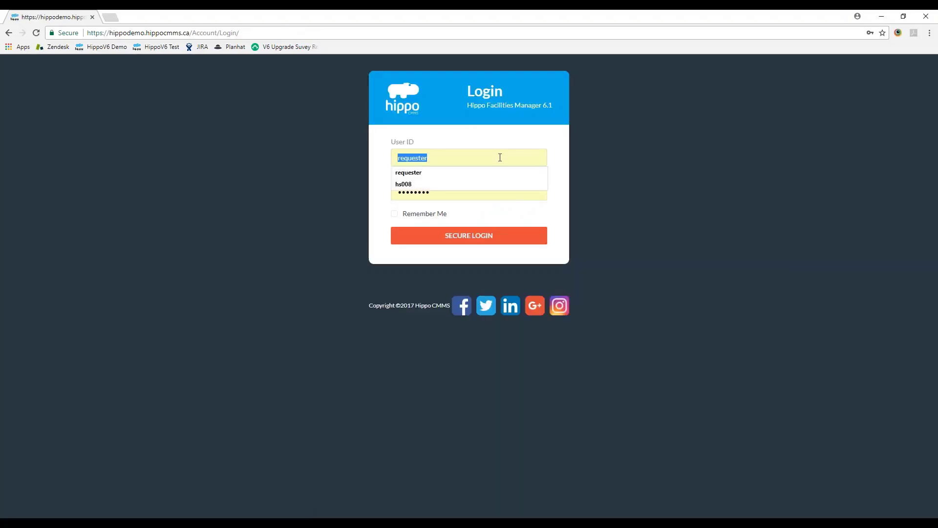
type("aadmin")
key("Tab")
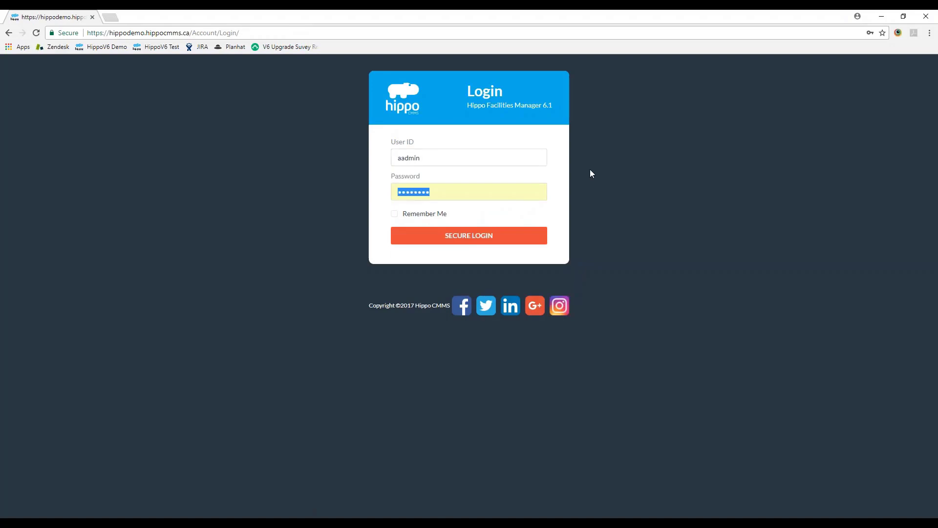
type("*********")
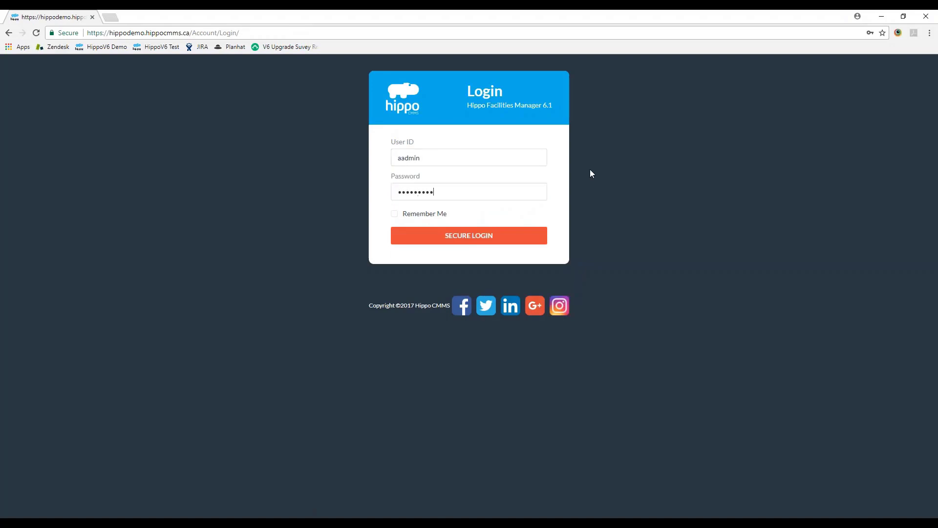
type("***")
key("Return")
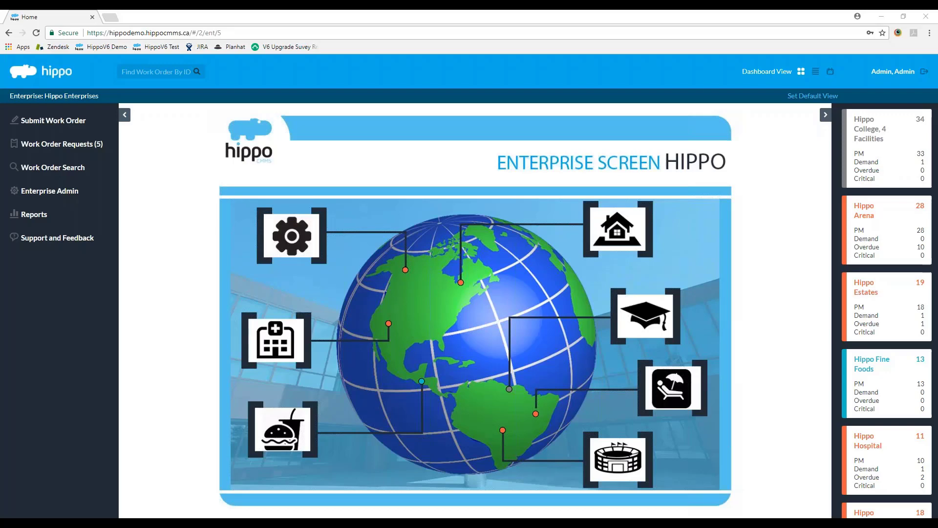
Step: Review the five pending requests with a widened Description column, then open Hippo Plant
left_click(93, 154)
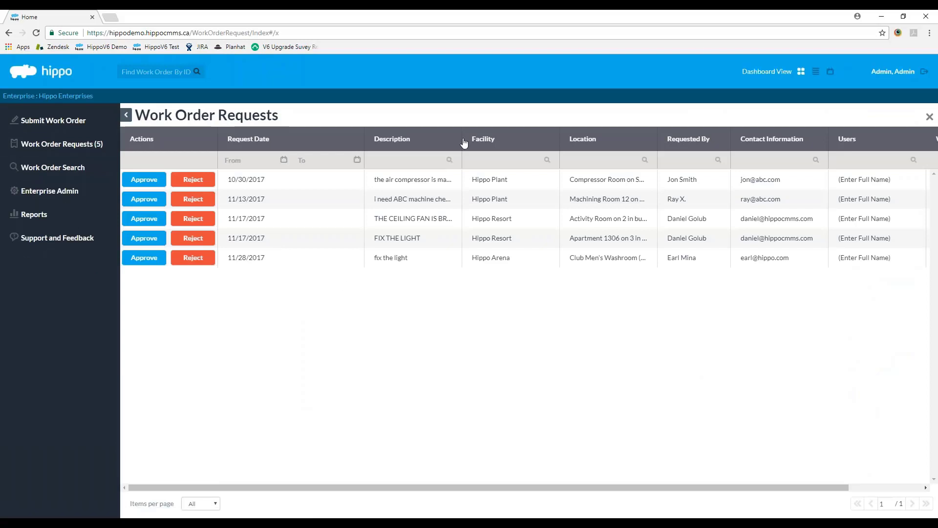
left_click_drag(462, 141, 538, 139)
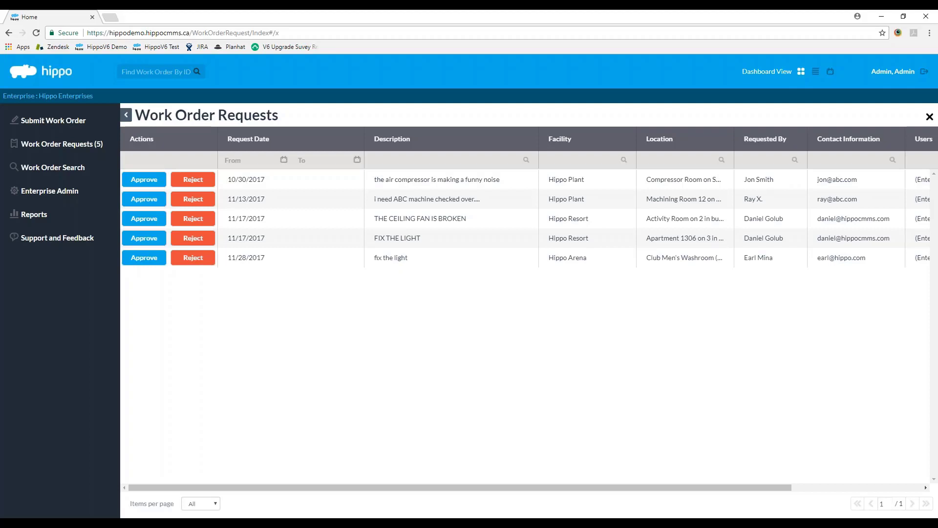
left_click(930, 116)
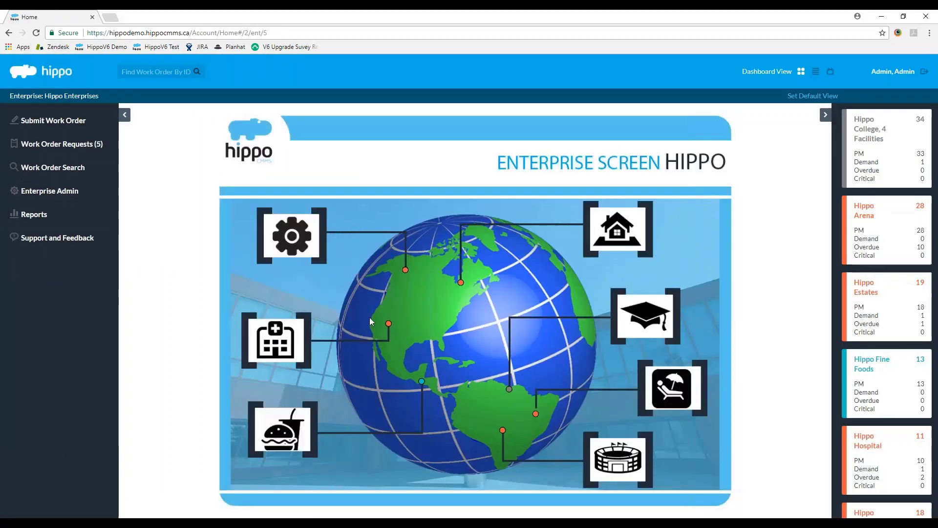
scroll(921, 242, "down", 3)
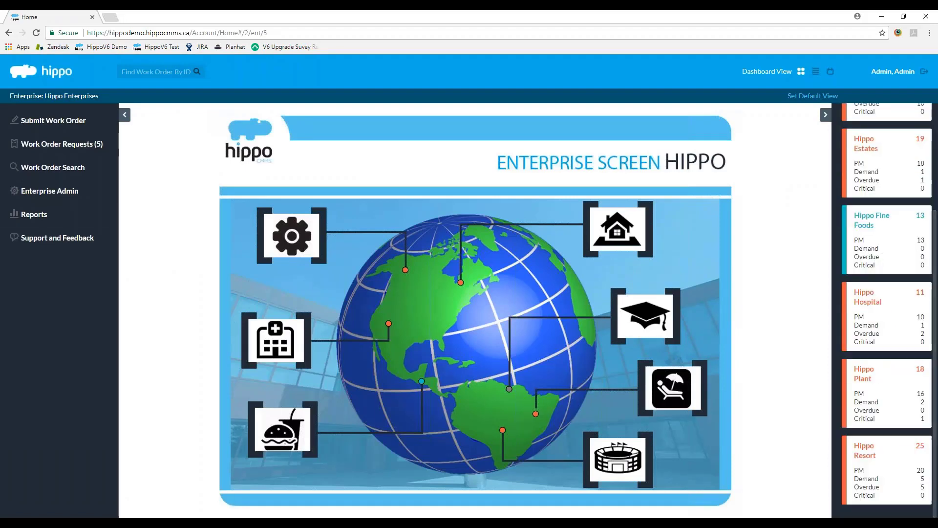
left_click(870, 389)
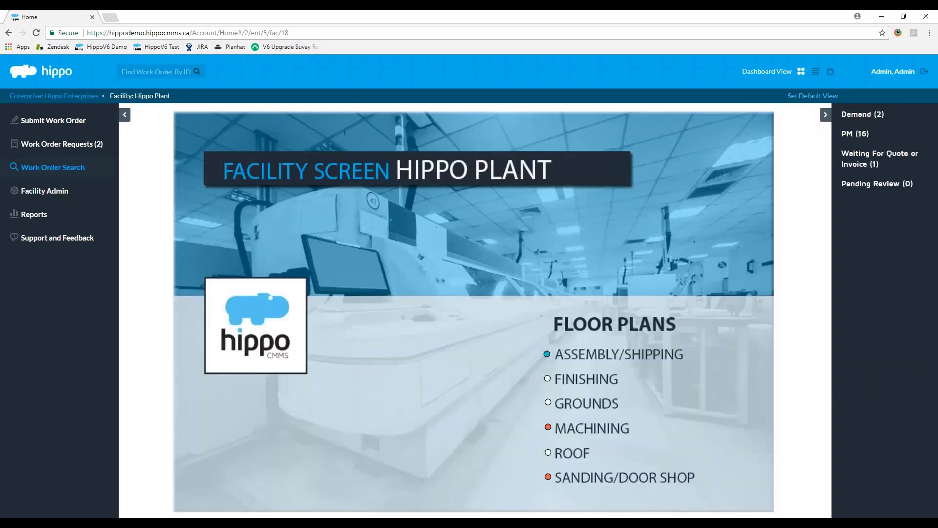
Step: Review Hippo Plant's pending work order requests, then go back to the Hippo Enterprises overview
left_click(86, 147)
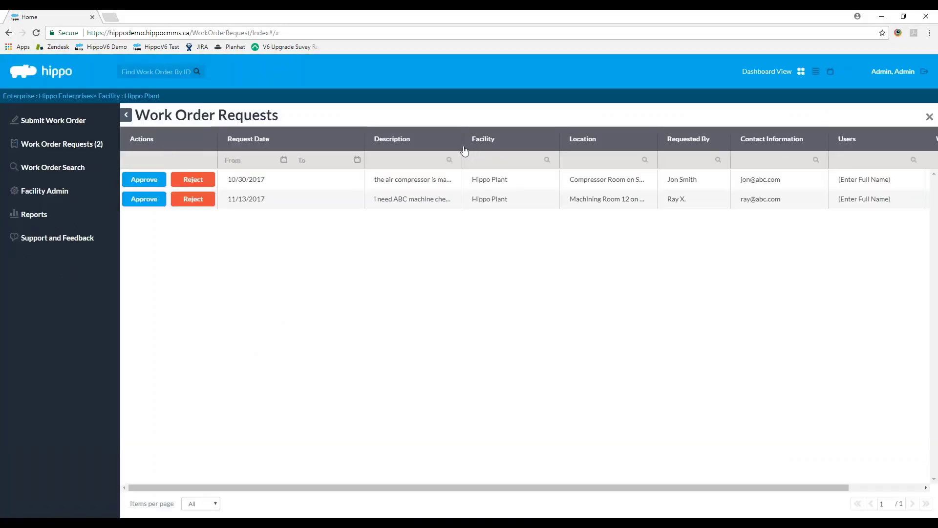
left_click_drag(465, 150, 549, 137)
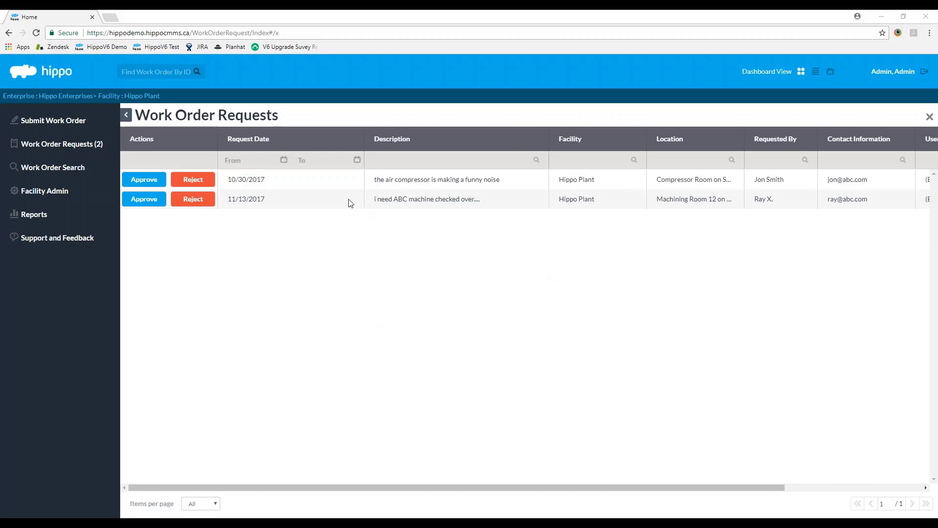
left_click(930, 116)
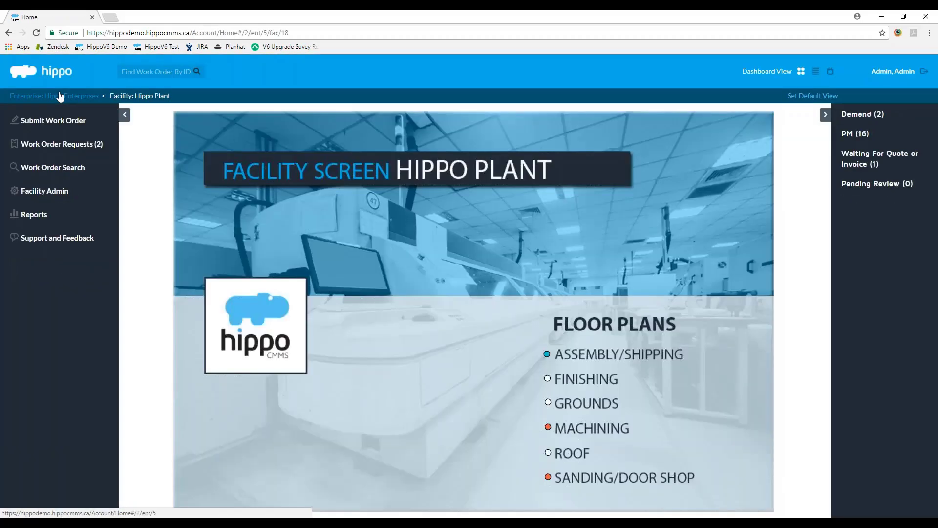
left_click(60, 97)
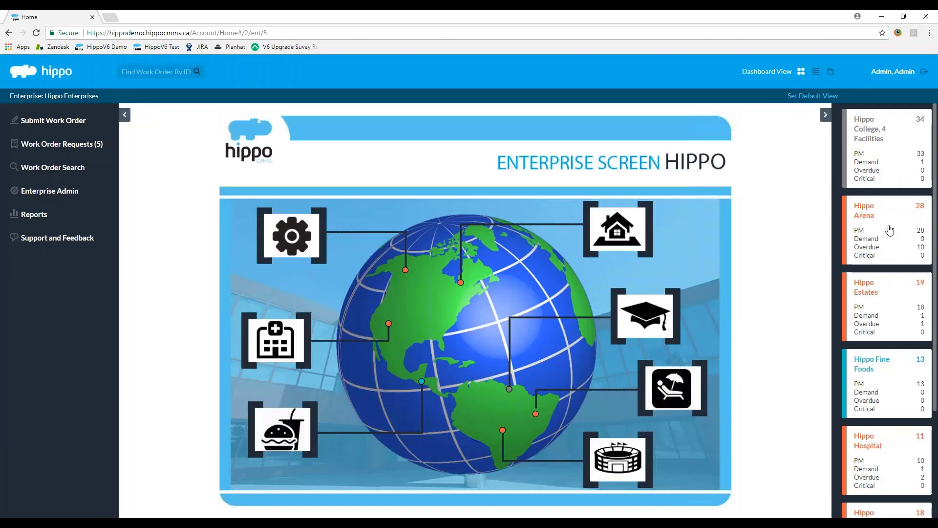
Step: Open Hippo Arena's work order requests and approve the 'fix the light' request
left_click(893, 237)
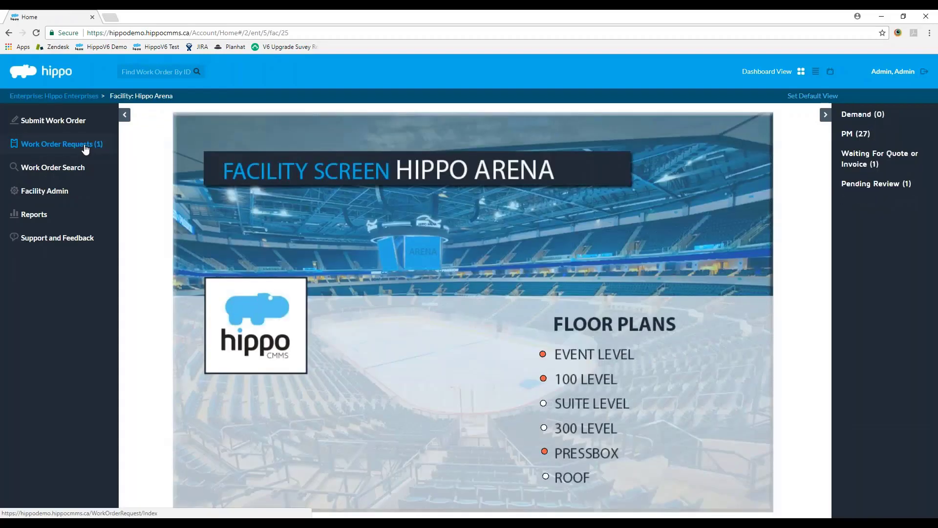
left_click(83, 145)
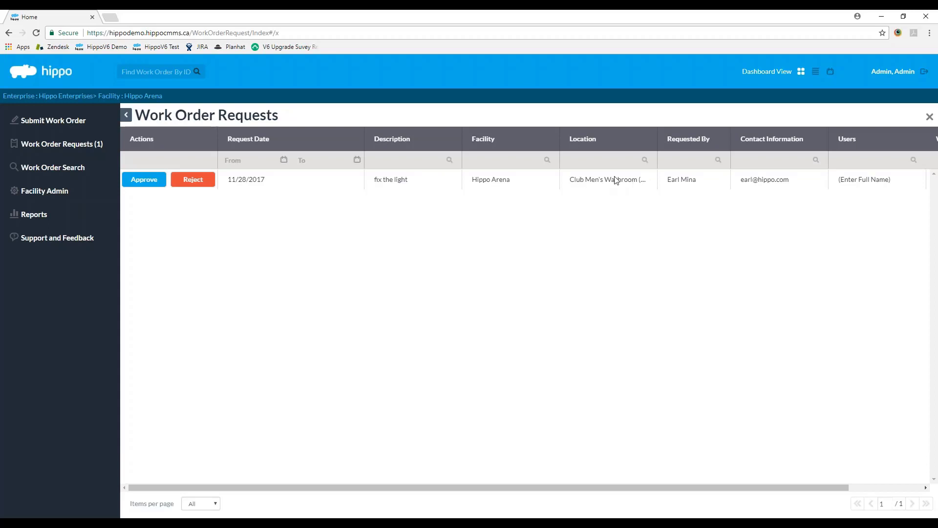
left_click(144, 179)
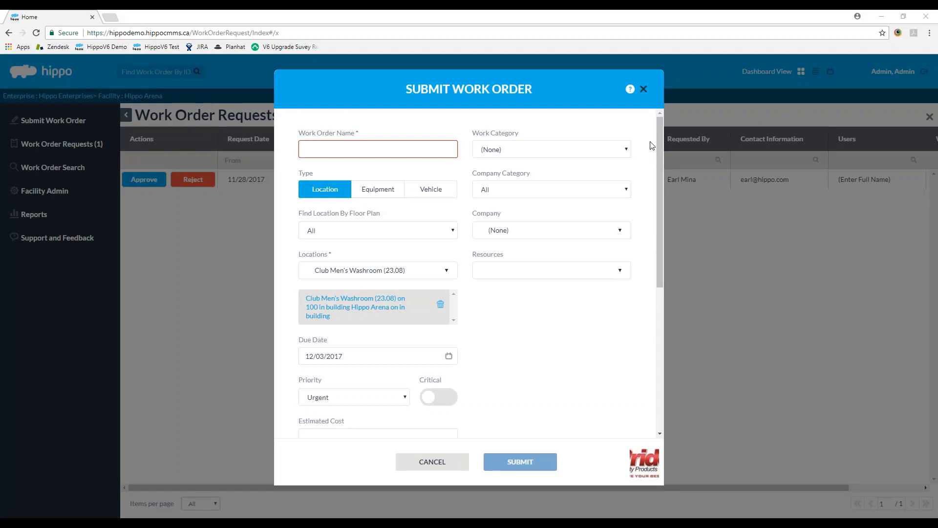
Step: Enter 'fix the light in the bathroom' as the Work Order Name
scroll(651, 145, "down", 1)
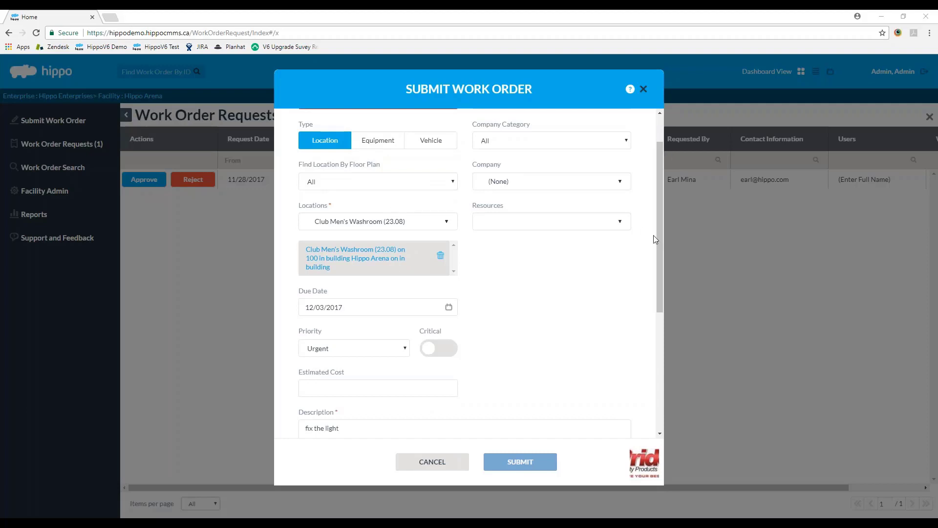
left_click_drag(658, 244, 658, 305)
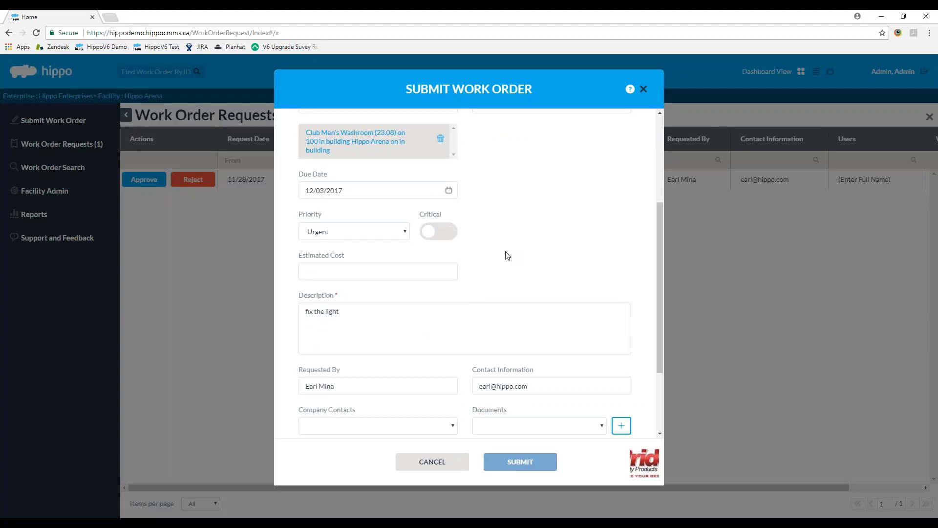
scroll(494, 260, "up", 4)
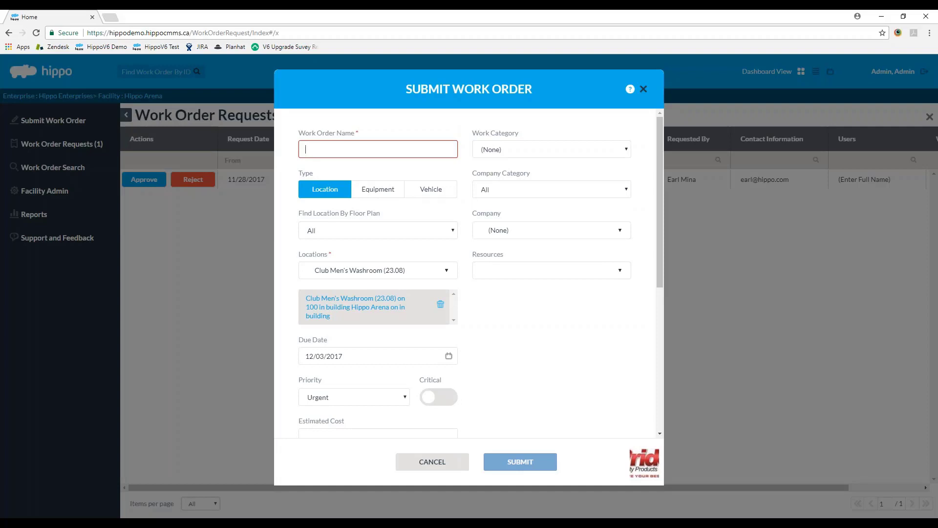
type("fix the light in the")
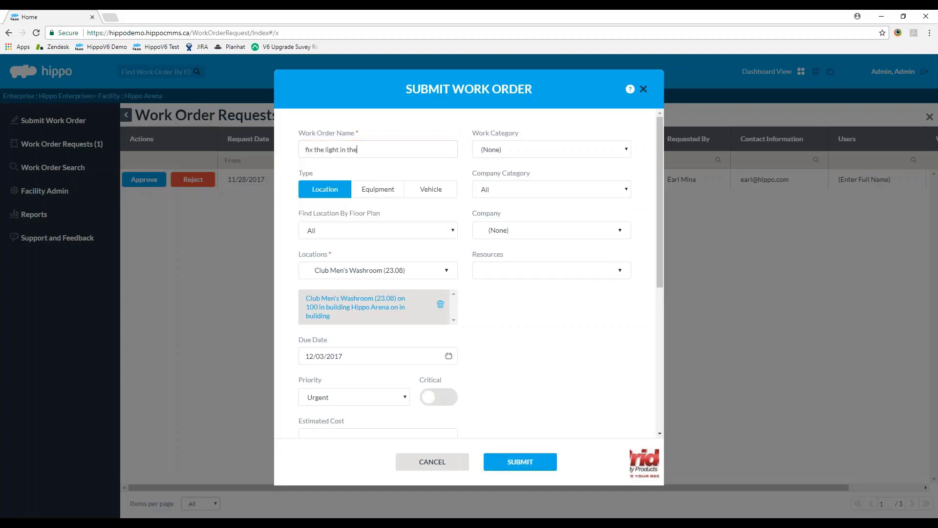
type(" bathroom")
Step: Choose Electrical from the Work Category list
left_click(503, 150)
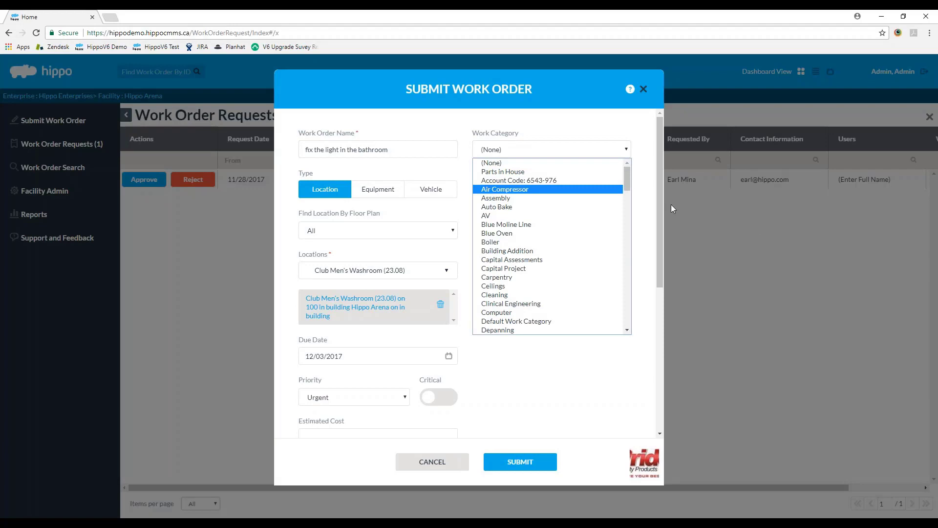
left_click_drag(626, 180, 621, 224)
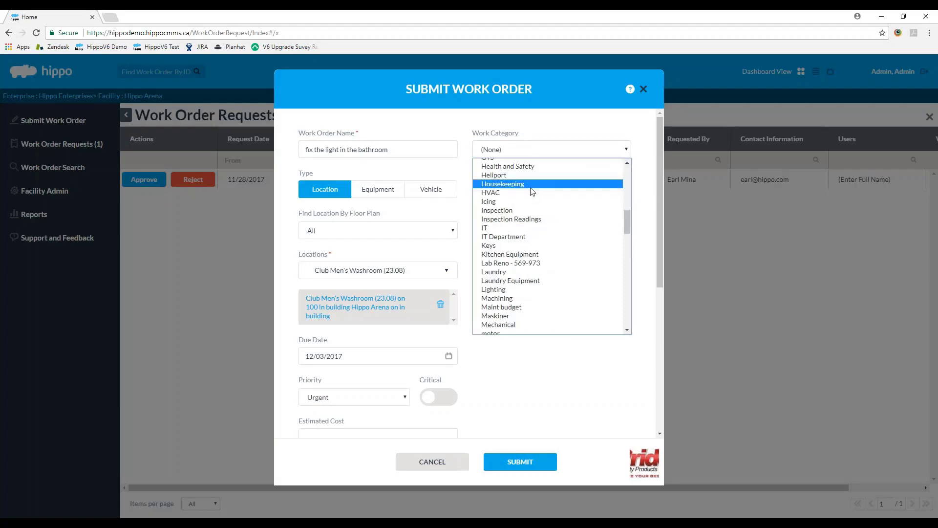
scroll(532, 195, "down", 6)
scroll(536, 245, "up", 3)
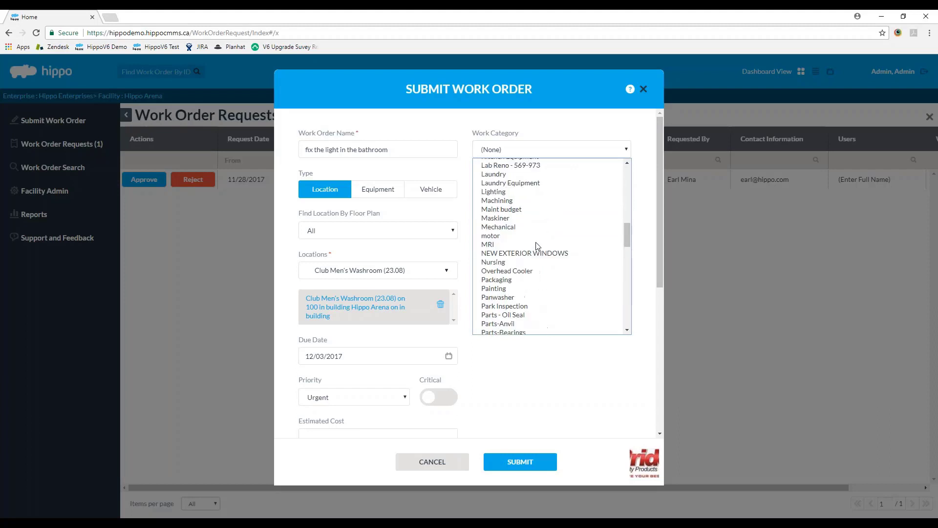
scroll(533, 220, "up", 5)
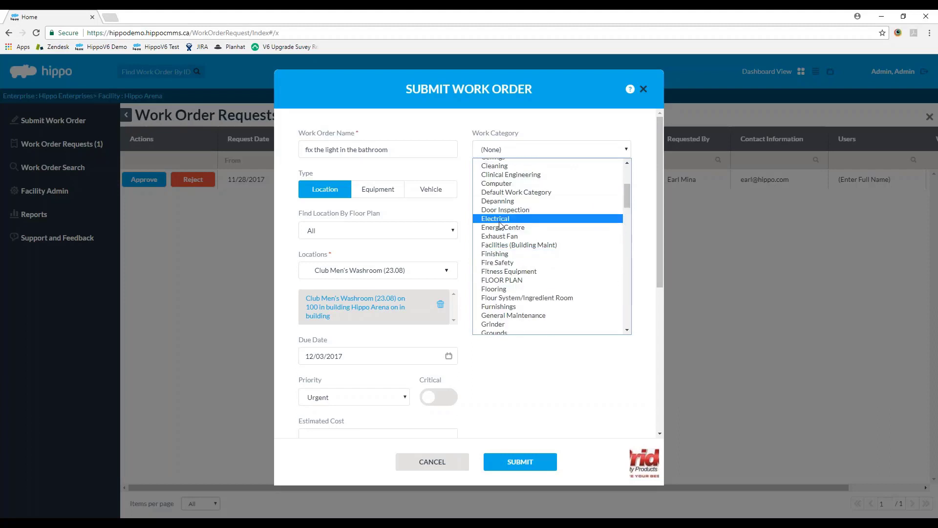
left_click(499, 220)
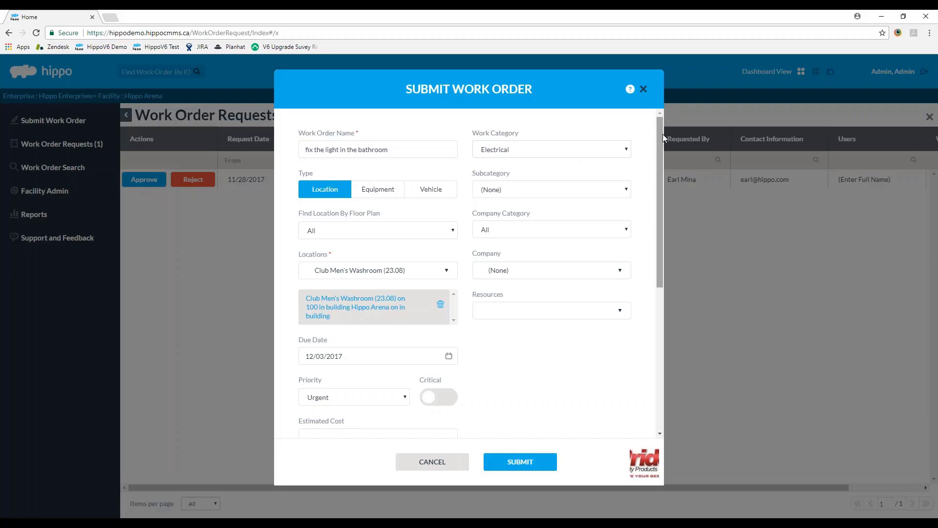
Step: Select 3M as the work order's Company
left_click_drag(661, 130, 656, 148)
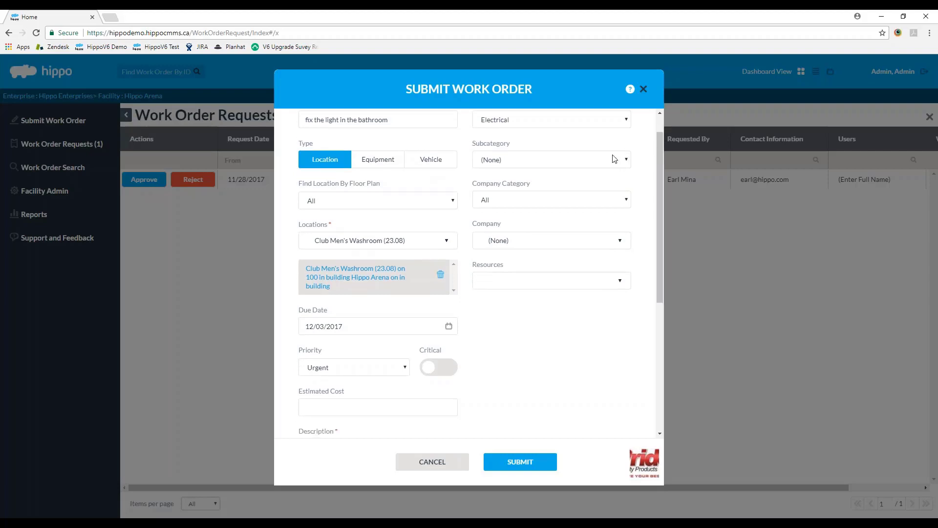
left_click(538, 238)
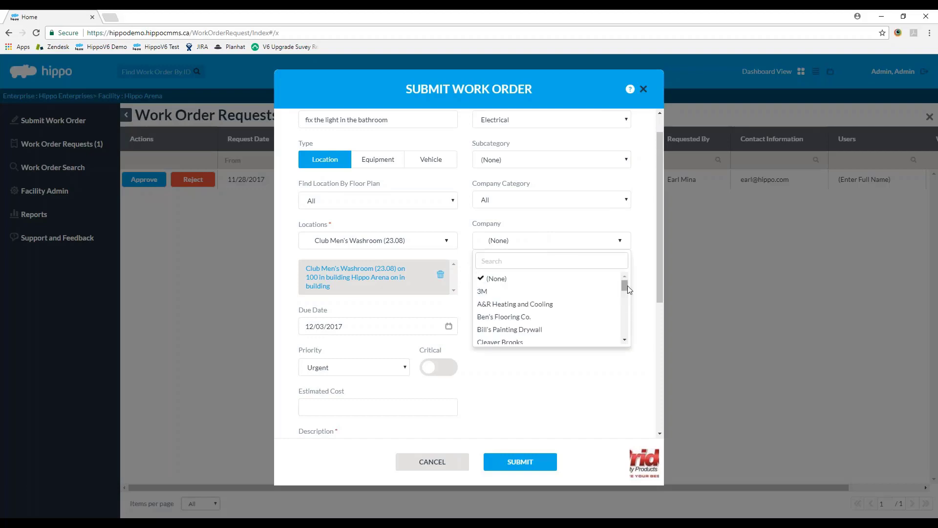
left_click_drag(627, 286, 626, 286)
left_click(557, 292)
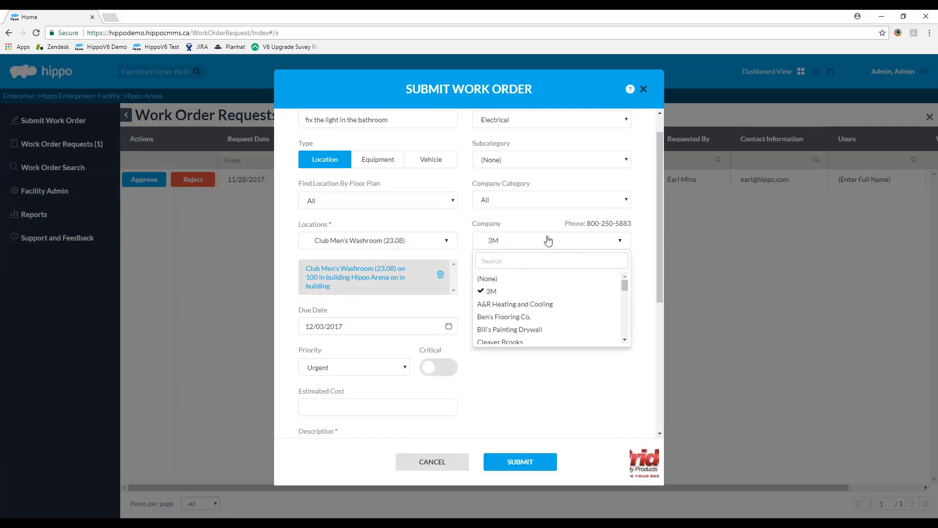
left_click(608, 235)
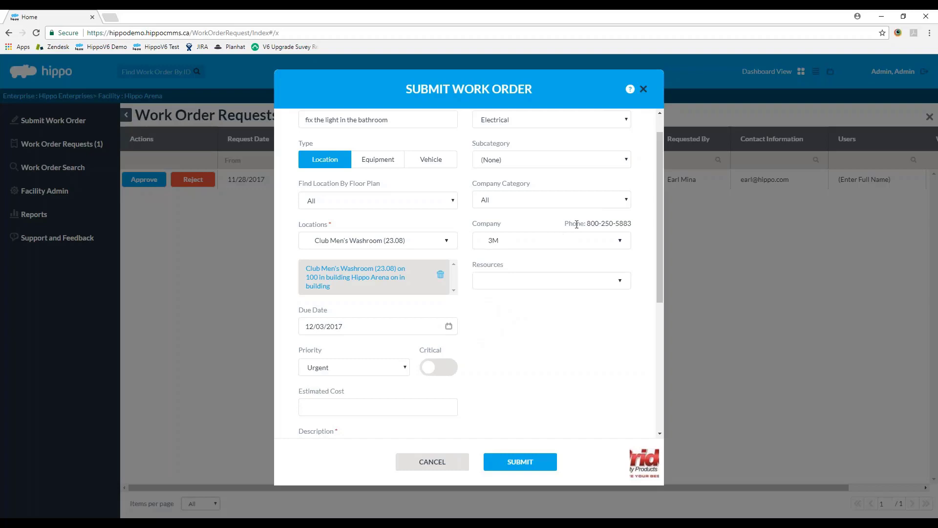
Step: Add the A&R Heating and Cooling company contact and turn on emailing contacts
left_click_drag(659, 223, 664, 348)
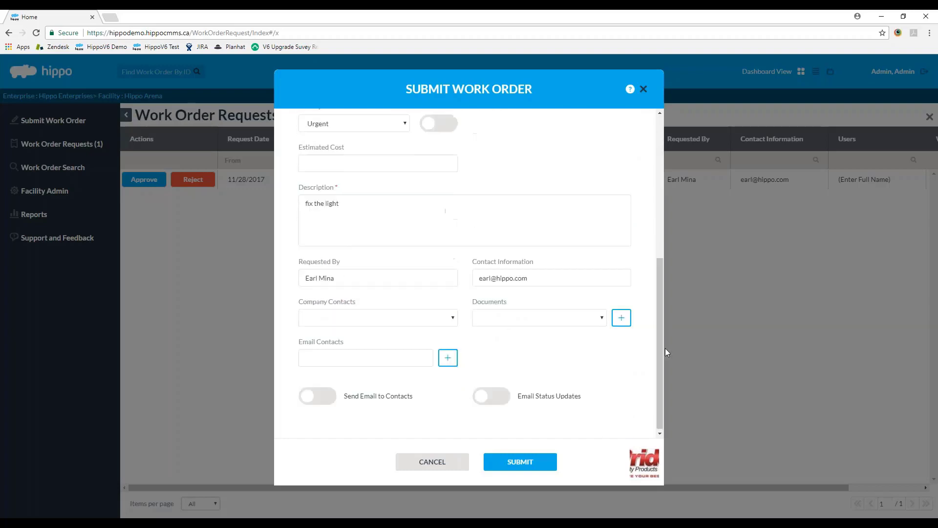
left_click(418, 321)
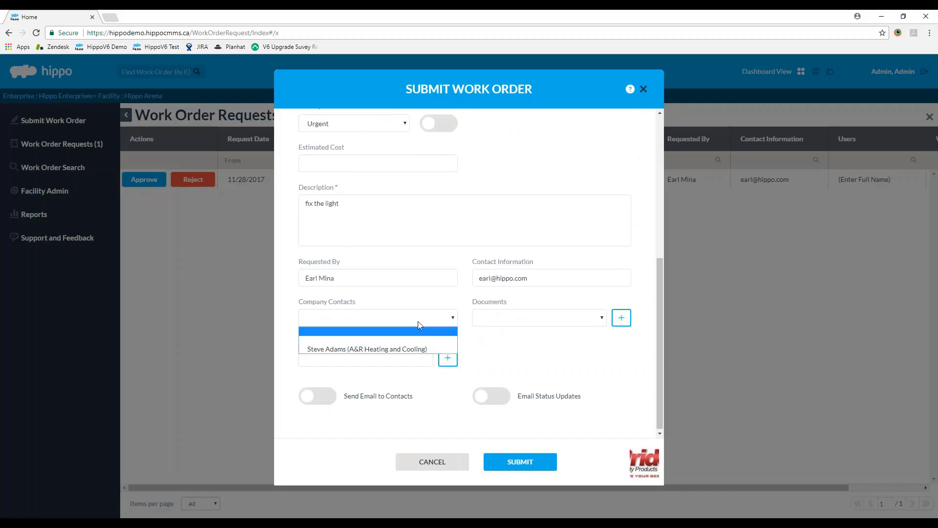
left_click(362, 353)
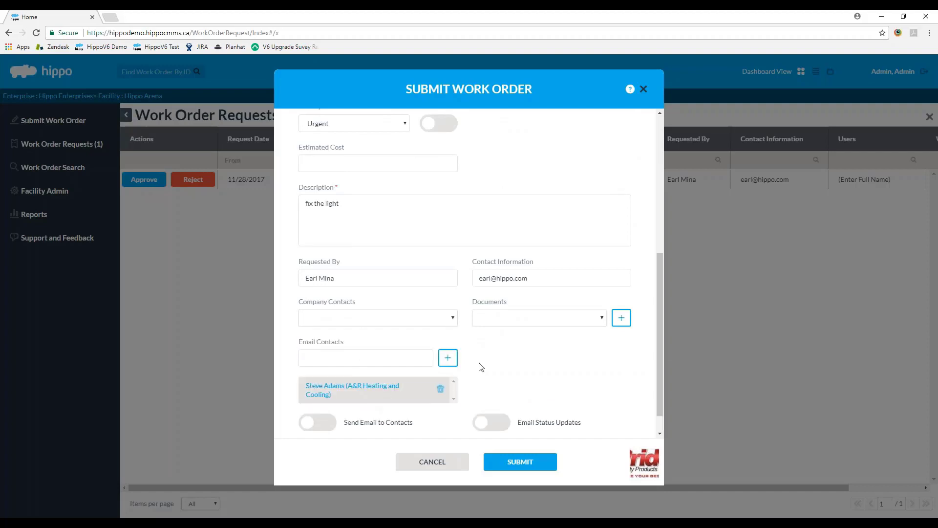
left_click(325, 422)
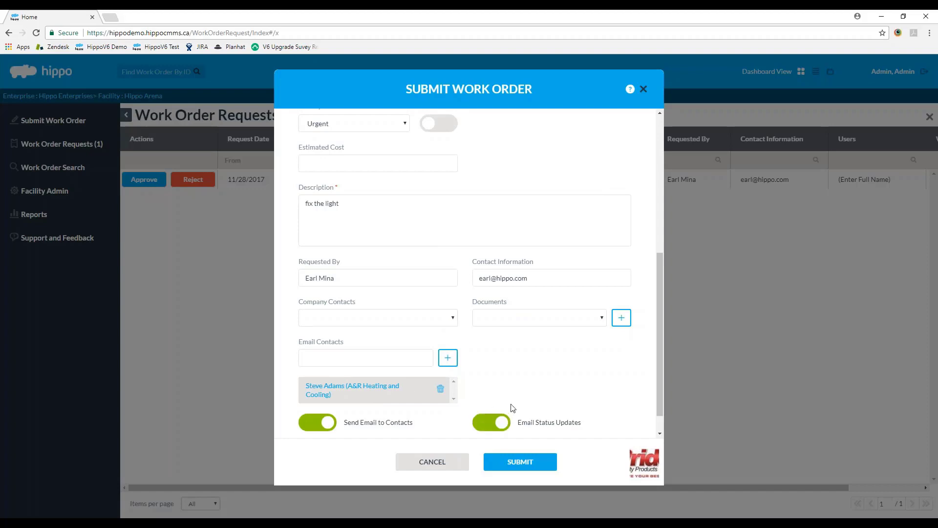
scroll(478, 379, "up", 1)
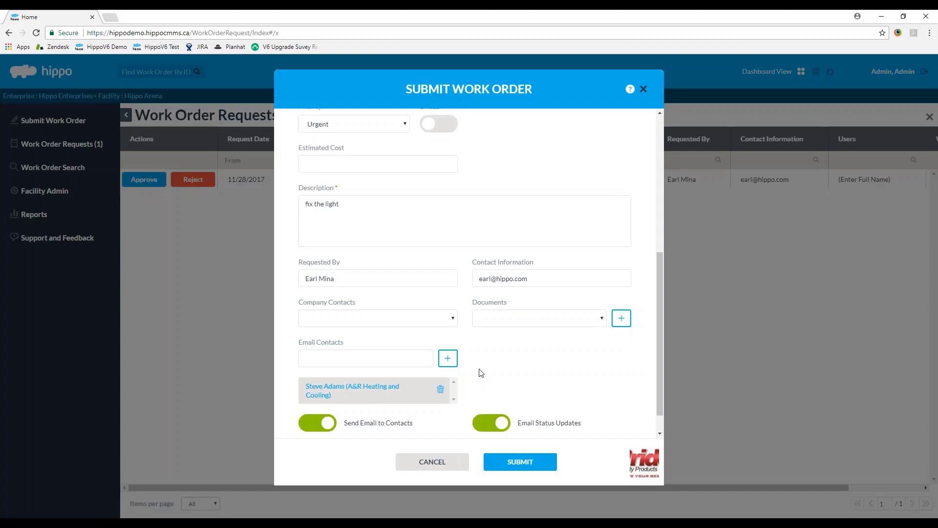
Step: Start attaching a document to the work order, then cancel without adding one
left_click(621, 367)
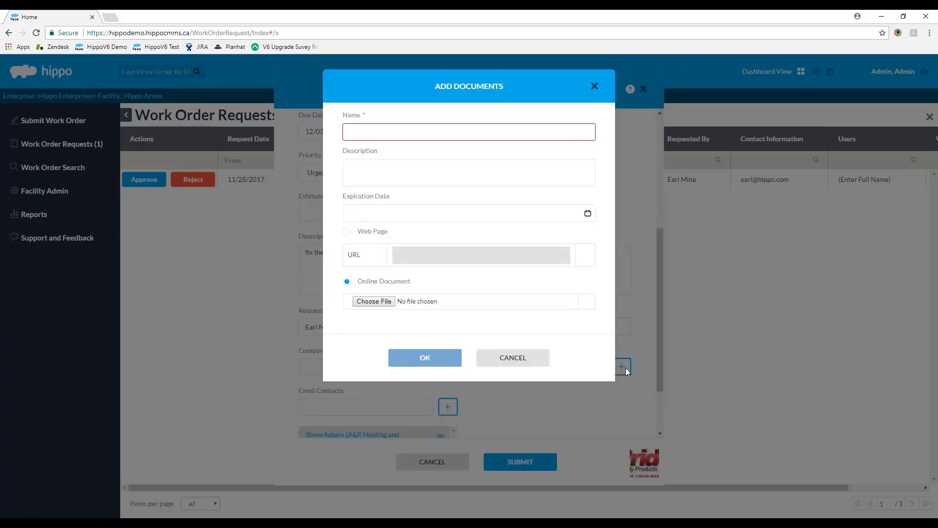
left_click(374, 300)
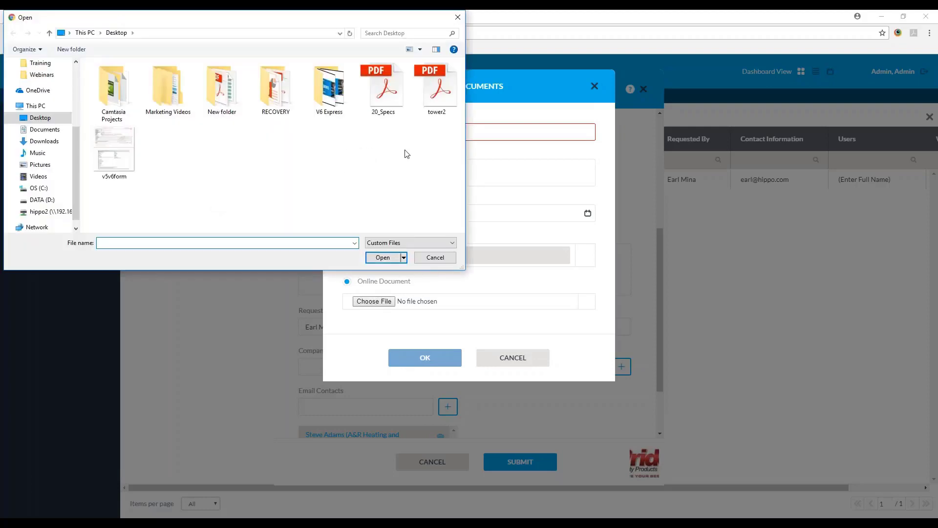
left_click(431, 259)
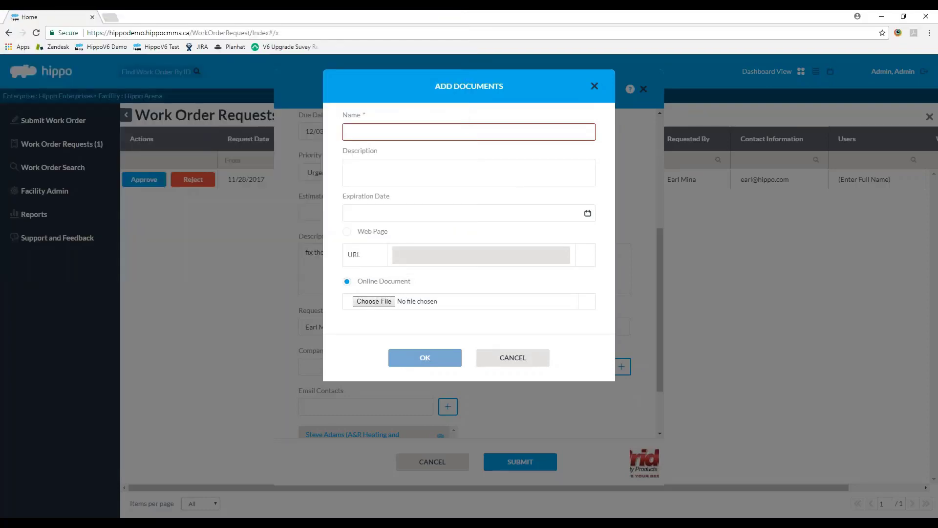
left_click(523, 356)
Step: Lower the work order priority to Medium
scroll(489, 302, "up", 2)
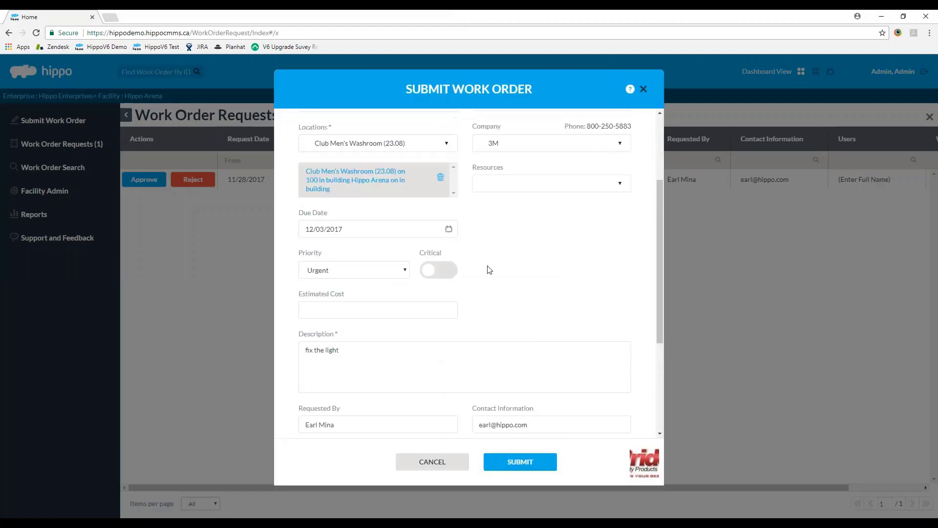
left_click(354, 272)
left_click(347, 293)
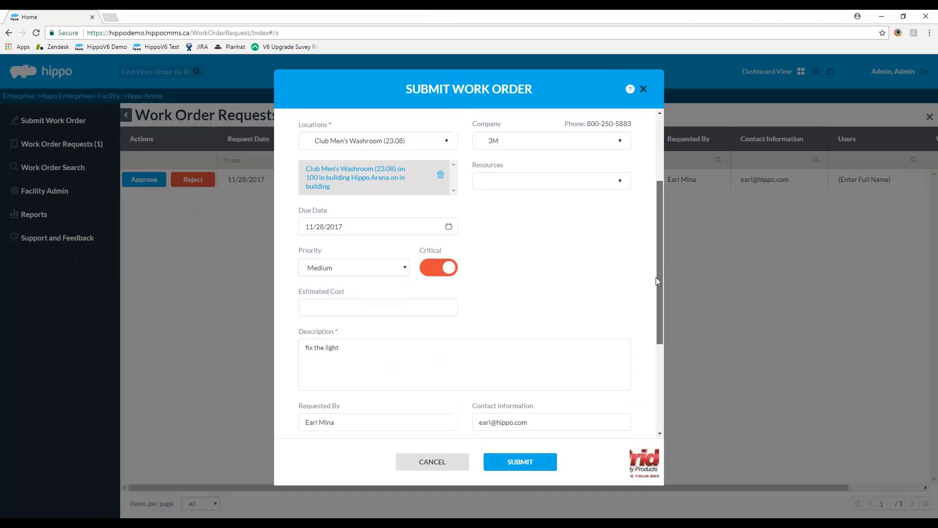
Step: Submit the 'fix the light in the bathroom' work order
scroll(655, 277, "down", 3)
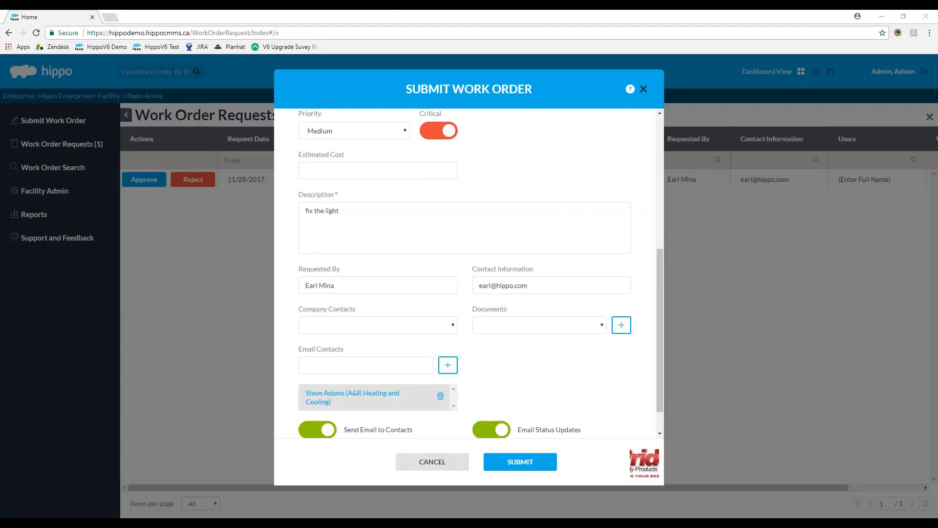
scroll(494, 430, "up", 5)
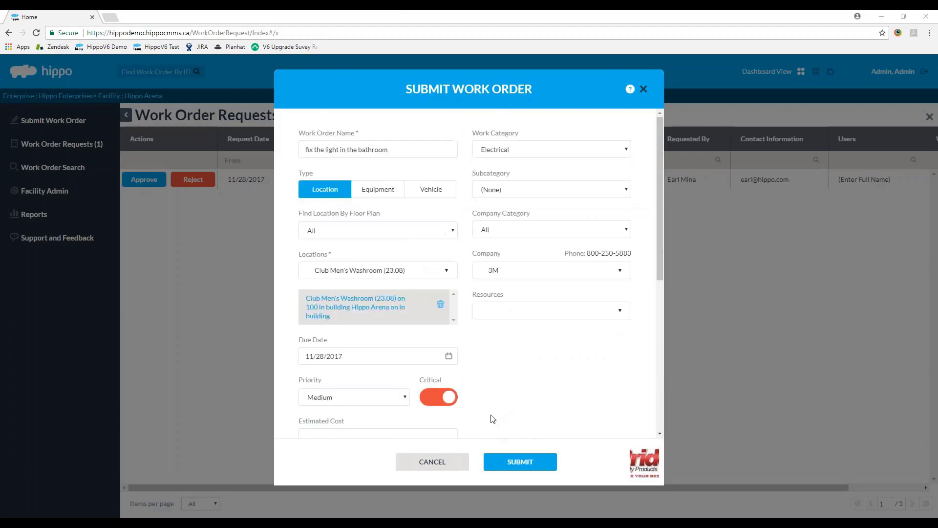
left_click(512, 466)
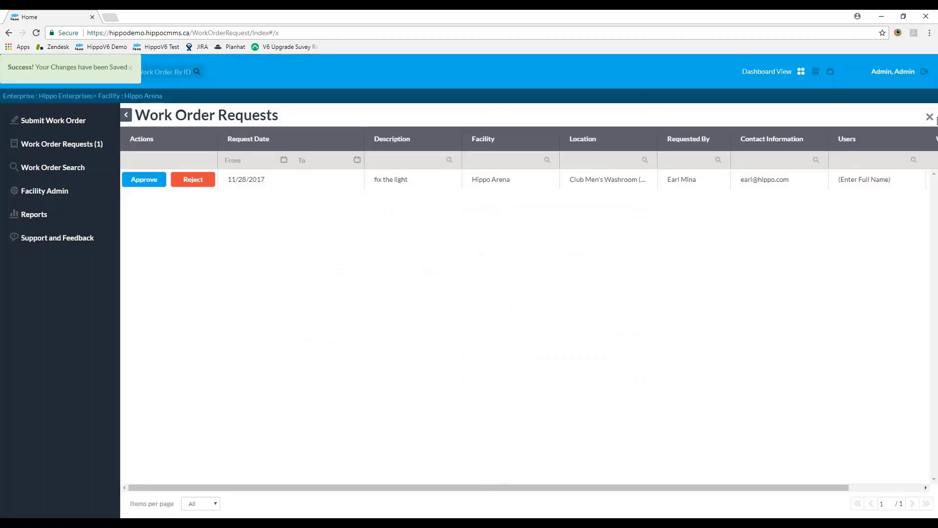
Step: Confirm work order 38172 under Hippo Arena's Demand list, then return to Hippo Enterprises
left_click(929, 116)
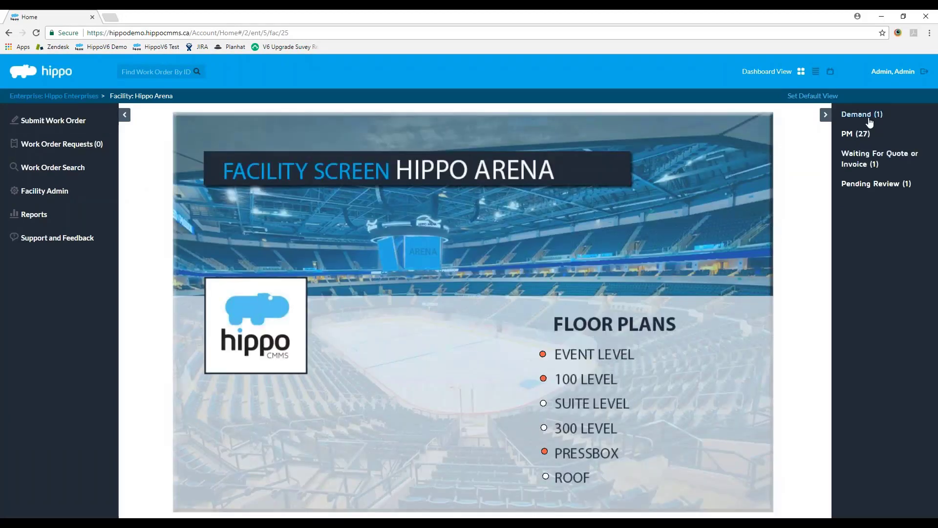
left_click(869, 121)
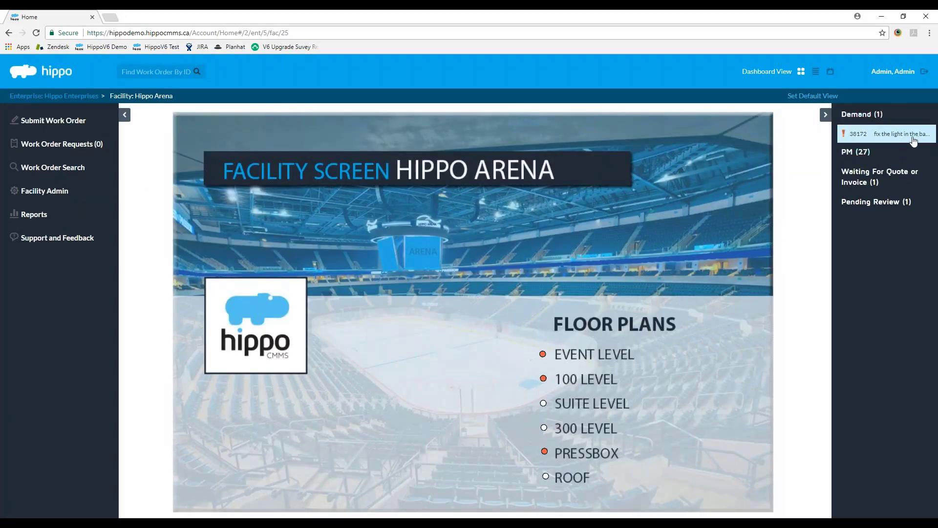
left_click(885, 141)
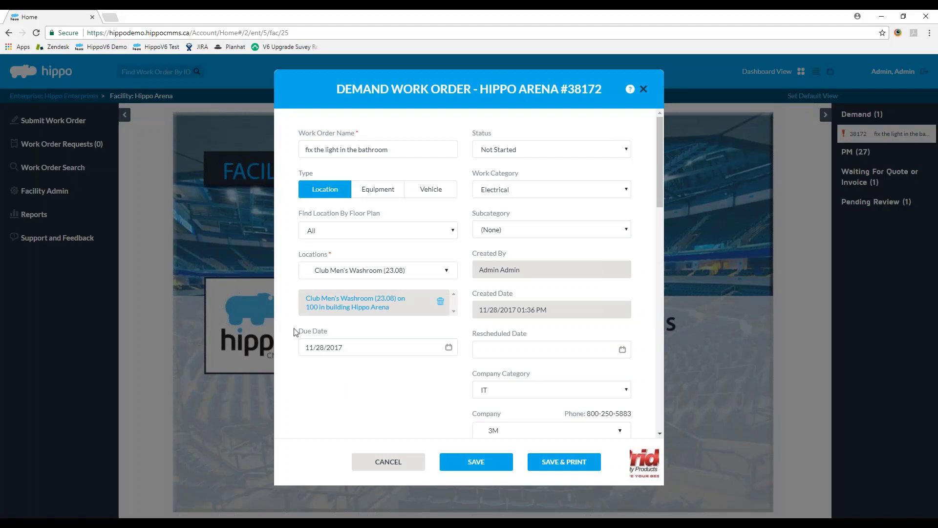
left_click(412, 461)
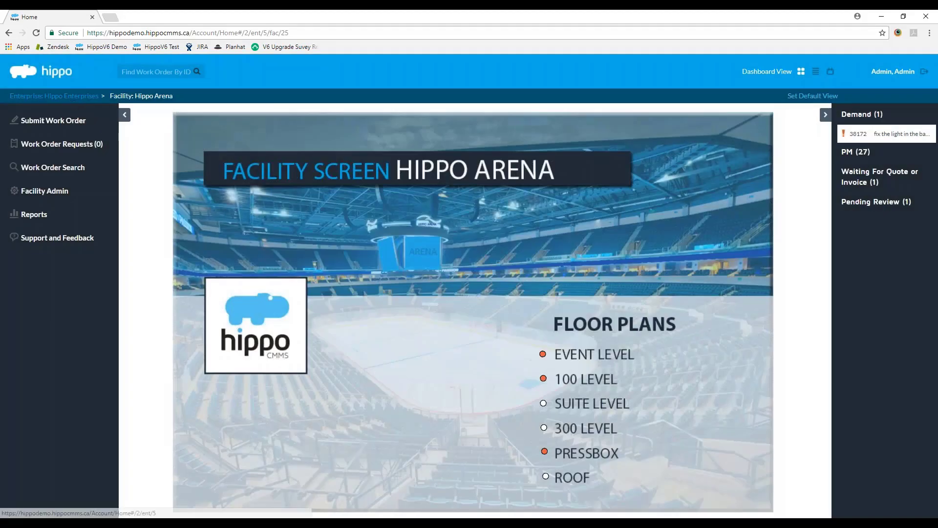
left_click(74, 97)
Step: Filter Enterprise Admin Users by first name and try editing a user's permissions, dismissing the error
left_click(75, 189)
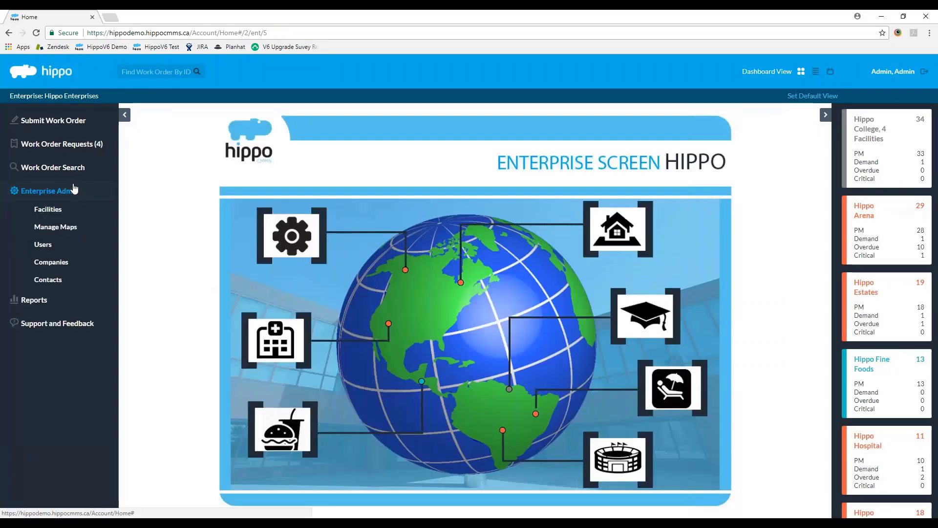
left_click(46, 245)
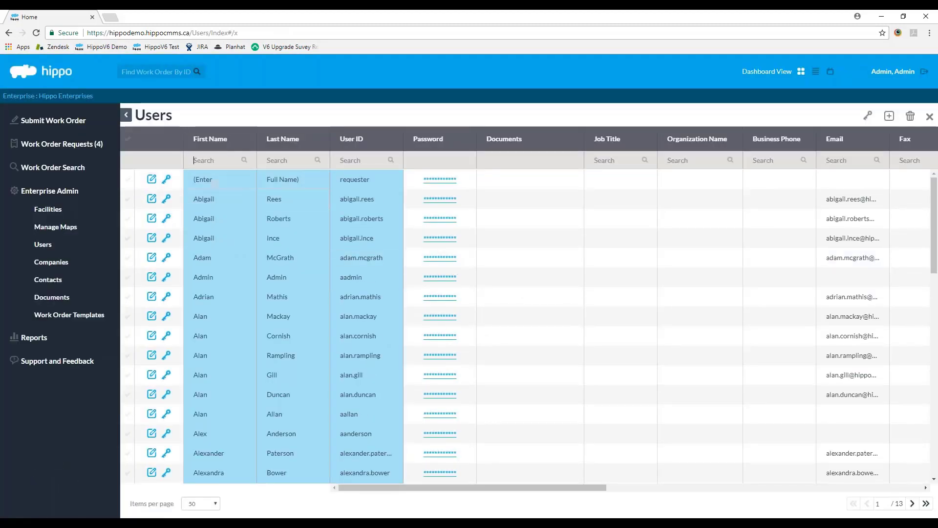
type("mike")
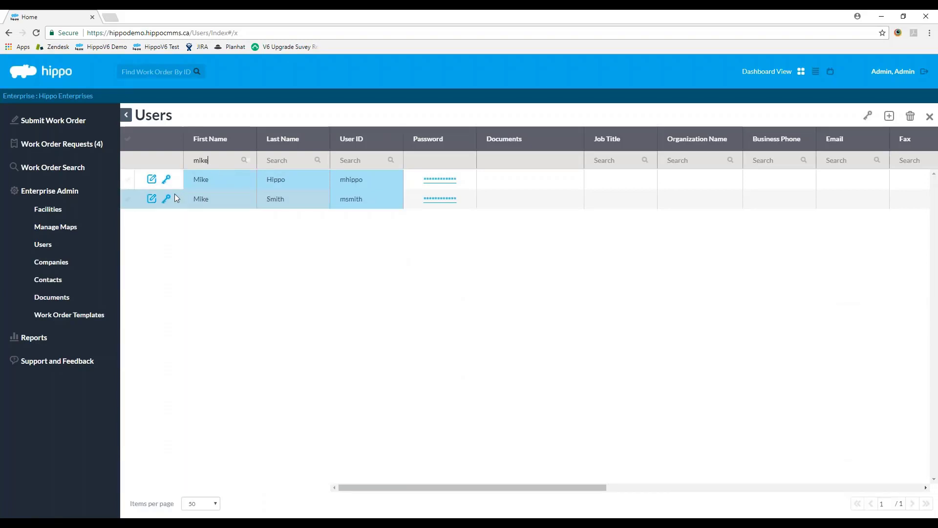
left_click(166, 198)
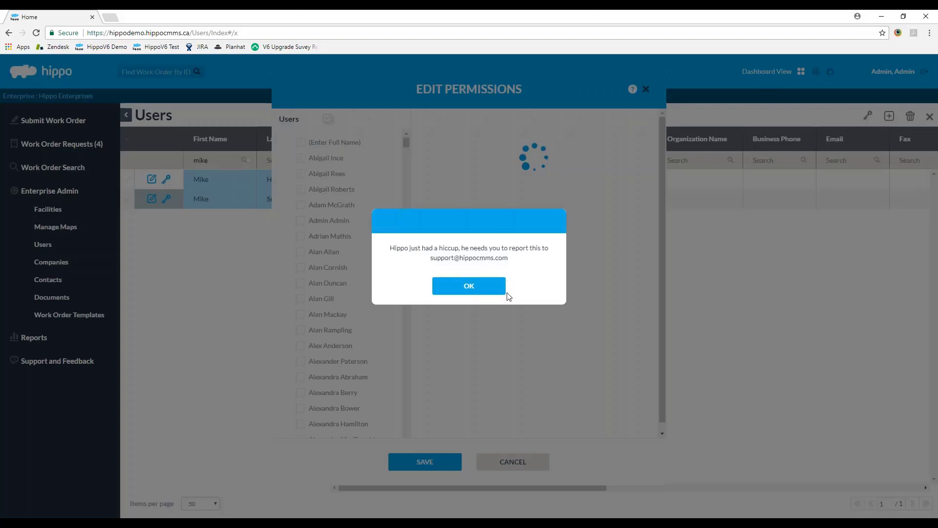
left_click(468, 285)
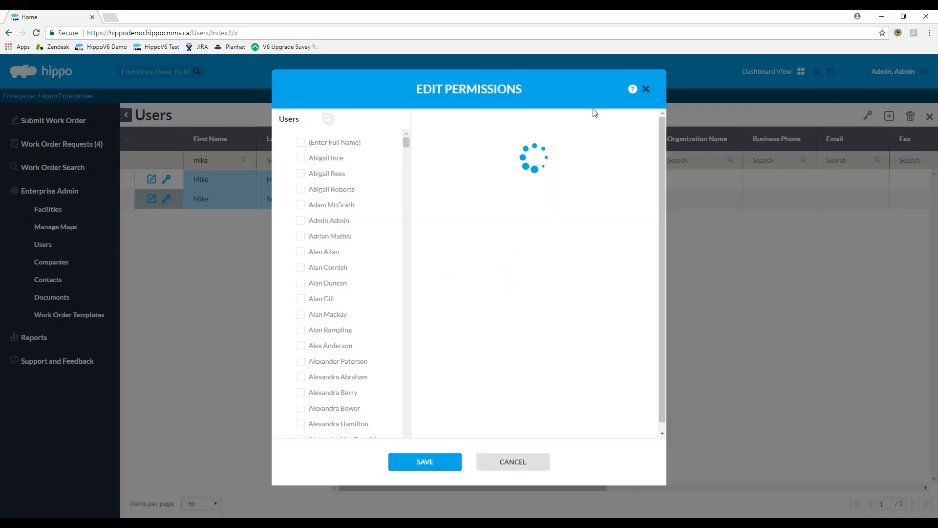
left_click(645, 88)
Step: Reload Users, filter by a user's first name, retry the permissions edit, then sign out
left_click(35, 32)
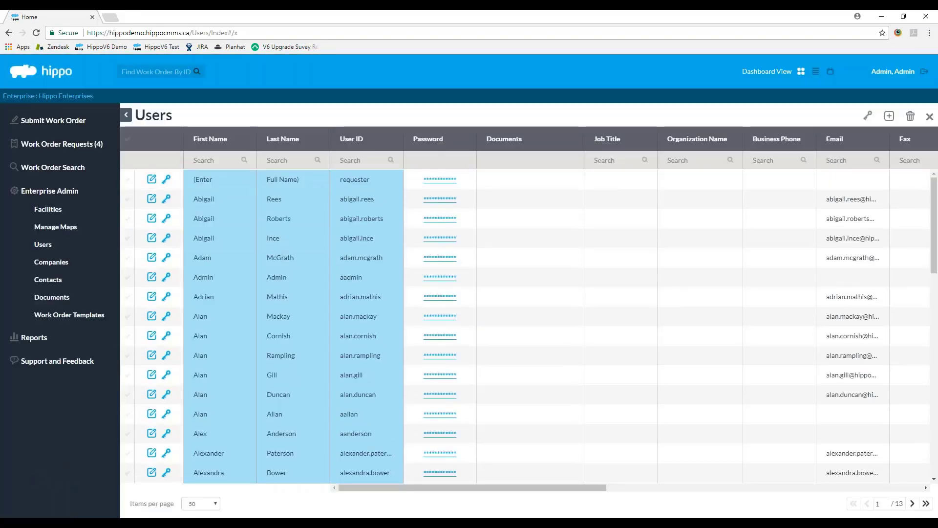
type("mike")
key("Return")
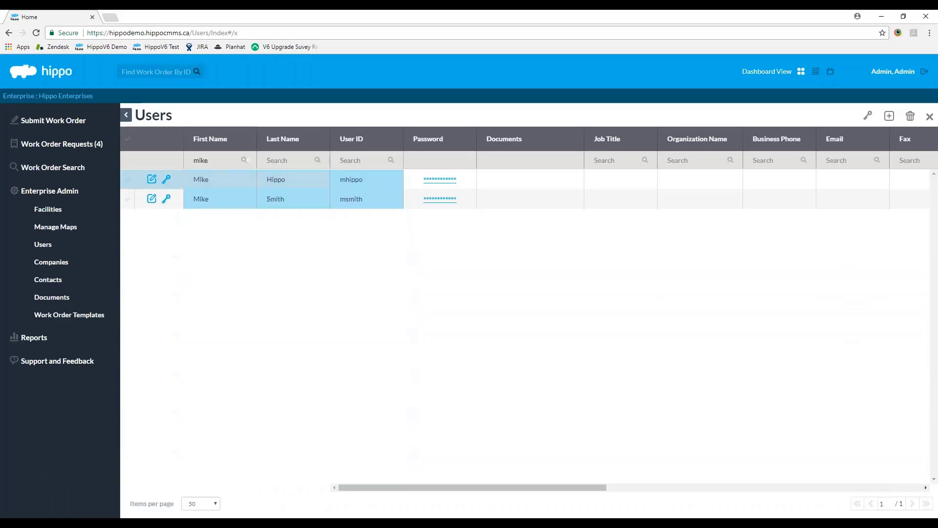
left_click(166, 198)
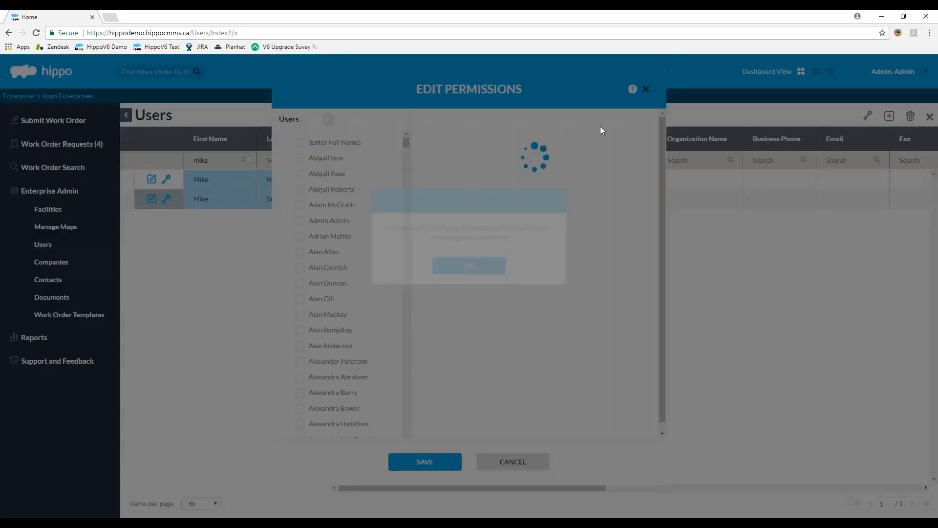
left_click(471, 286)
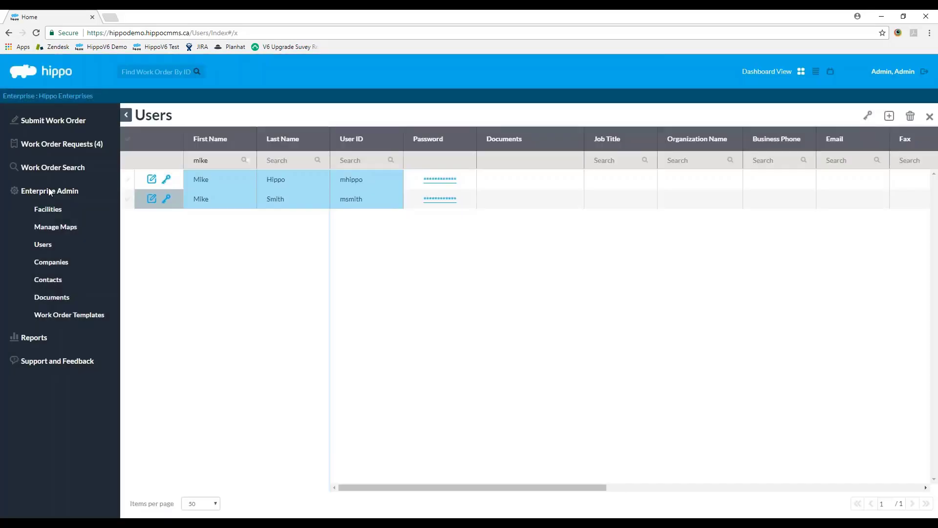
left_click(923, 72)
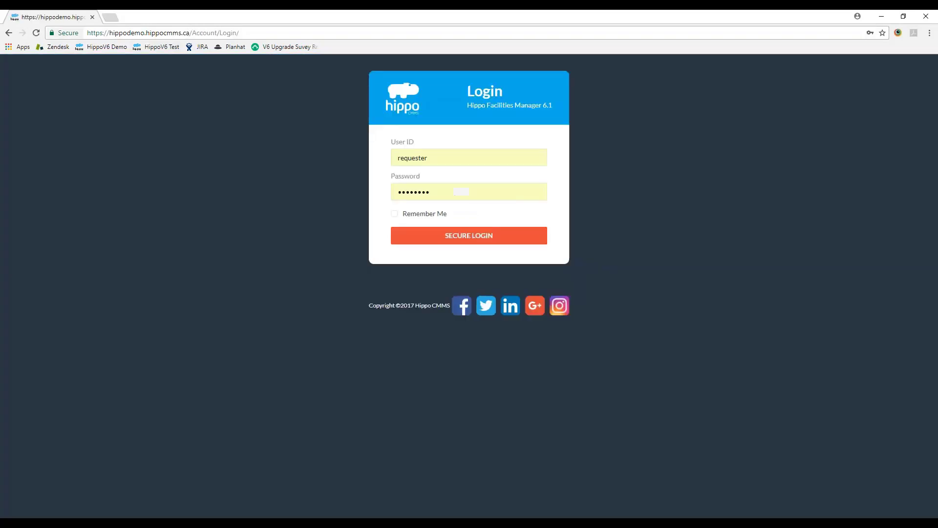
Step: Sign in with the saved support account and open the Enterprise Admin Users list
left_click(473, 243)
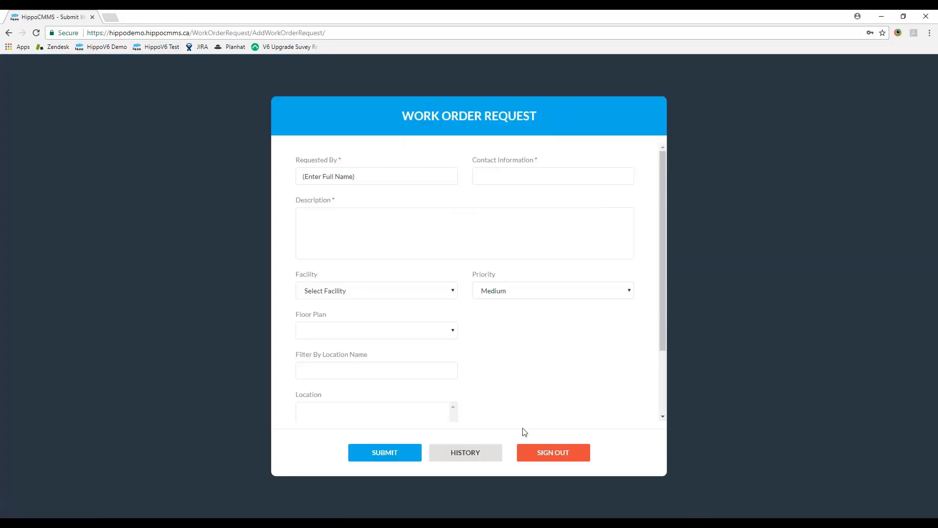
left_click(554, 452)
left_click(449, 162)
left_click(434, 178)
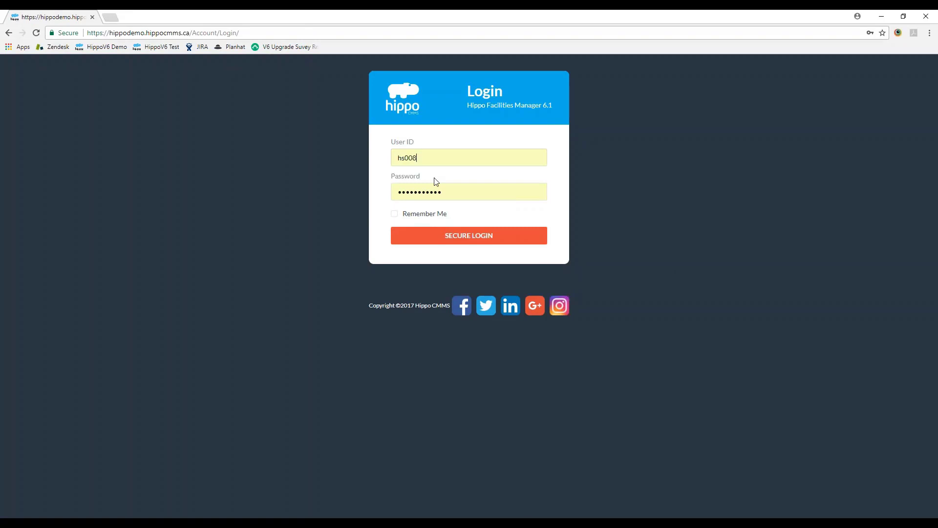
left_click(440, 235)
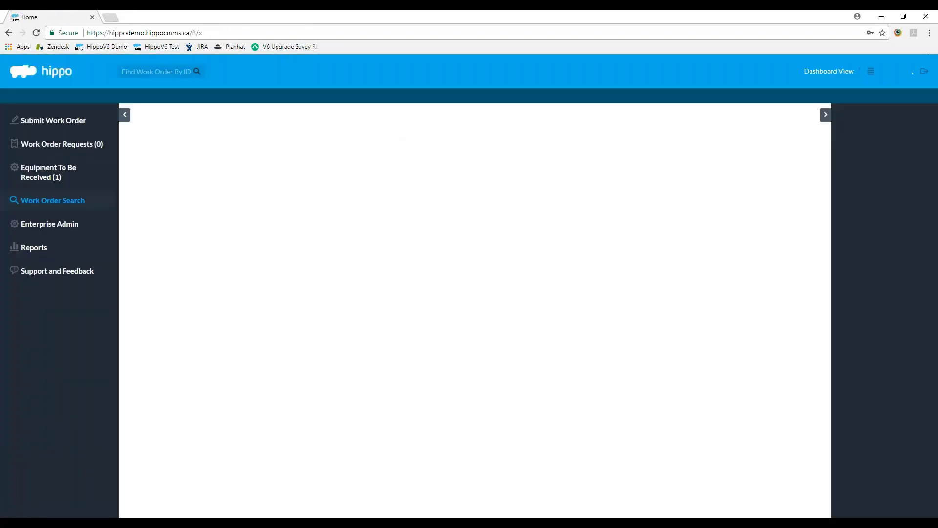
left_click(67, 223)
left_click(79, 296)
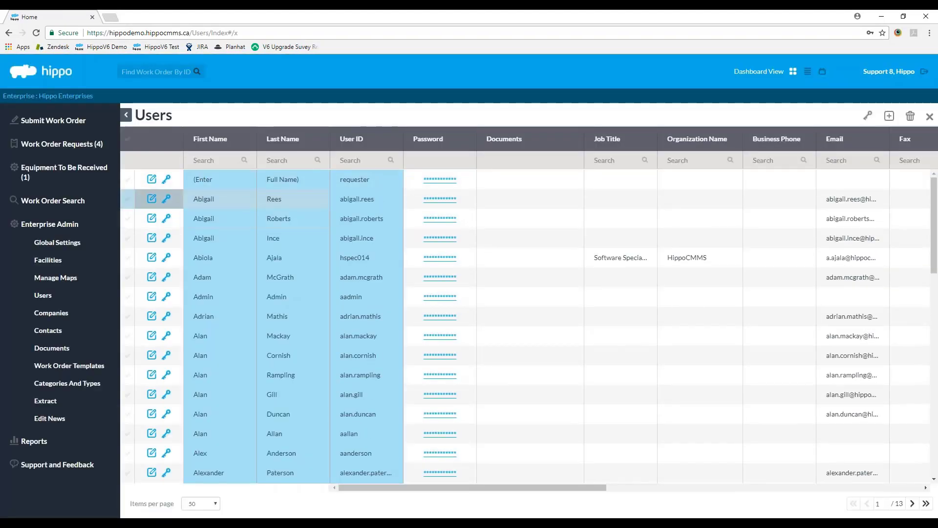
left_click(166, 198)
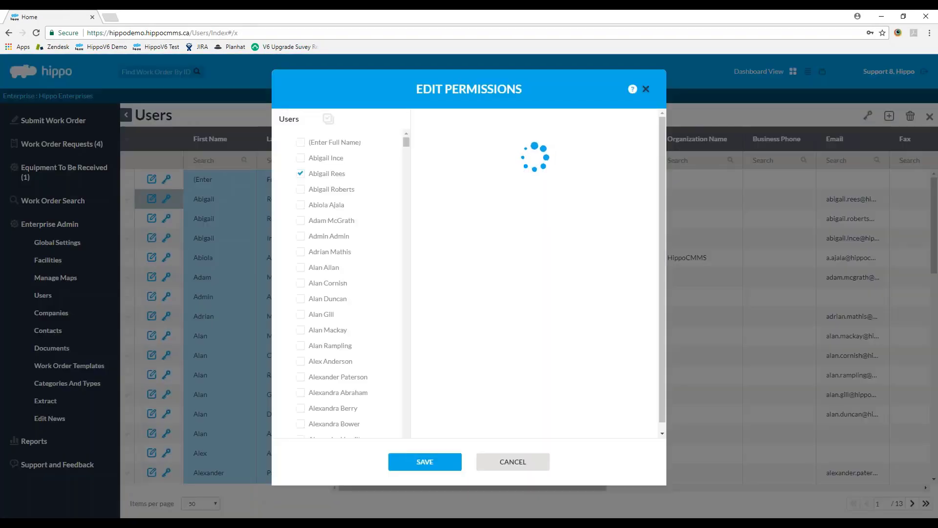
left_click(639, 119)
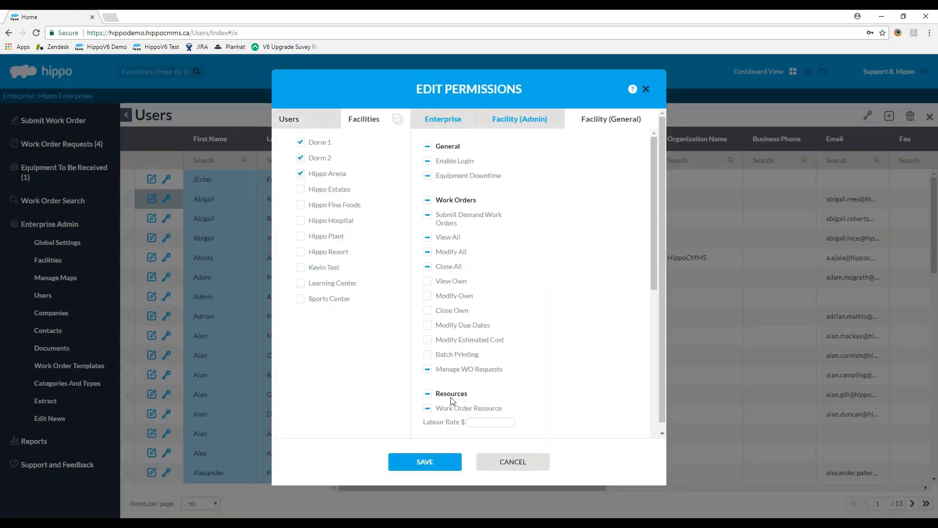
left_click(432, 371)
left_click(428, 371)
left_click(451, 122)
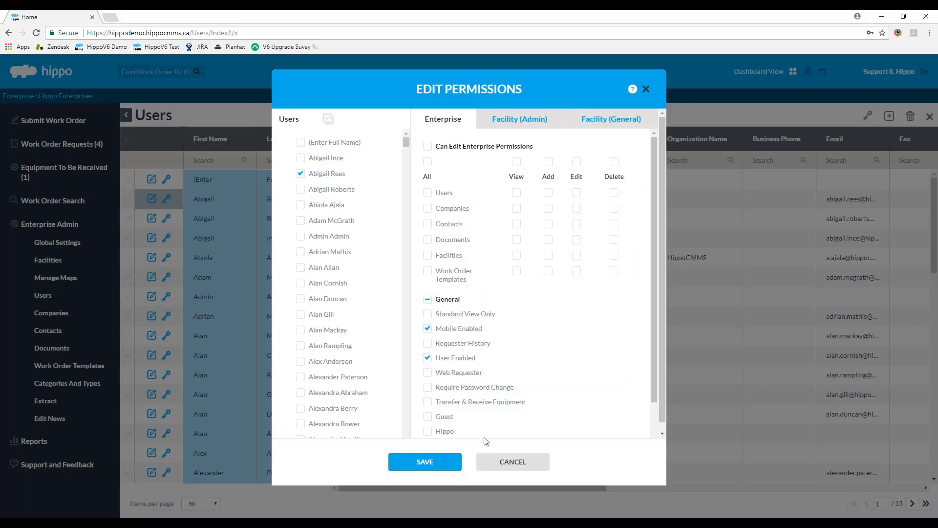
left_click(511, 464)
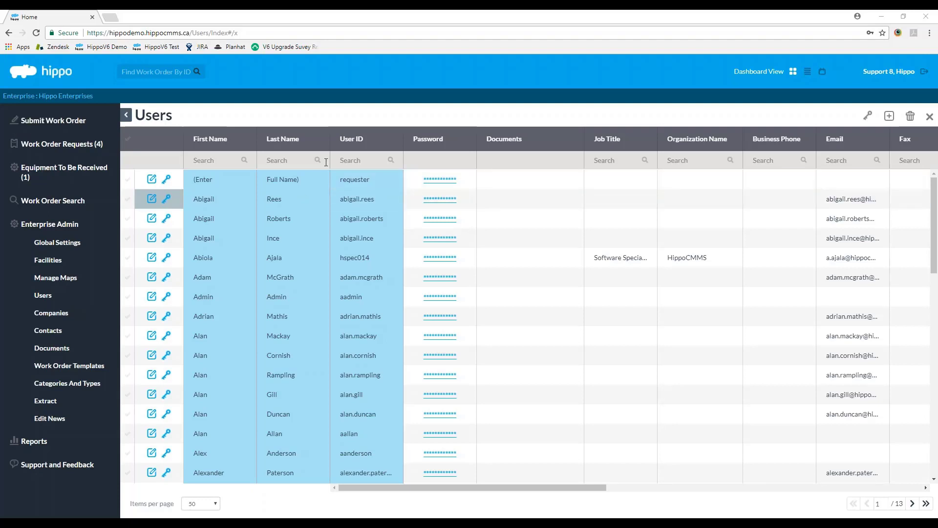
Step: Filter users by last name 'submi' and open the first submitter's Facility (Admin) permissions
left_click(306, 165)
type("submitter")
key("Return")
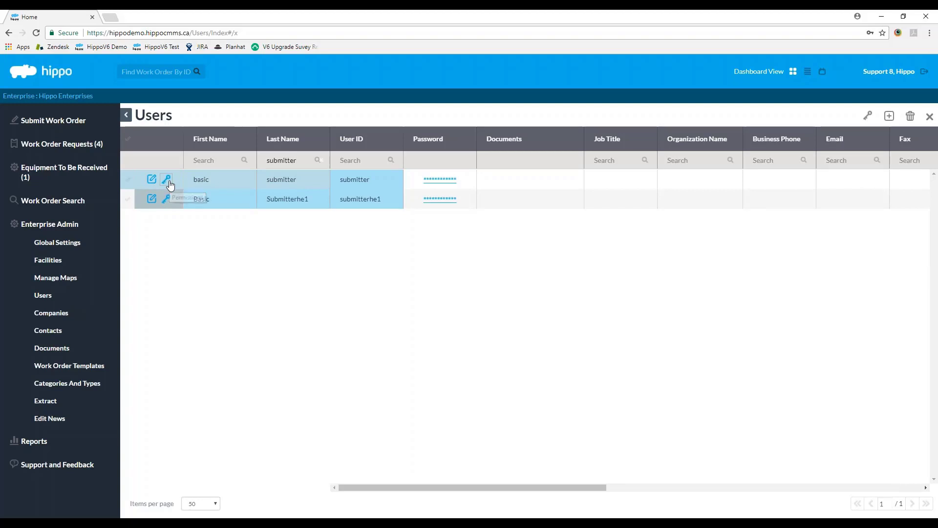
left_click(166, 199)
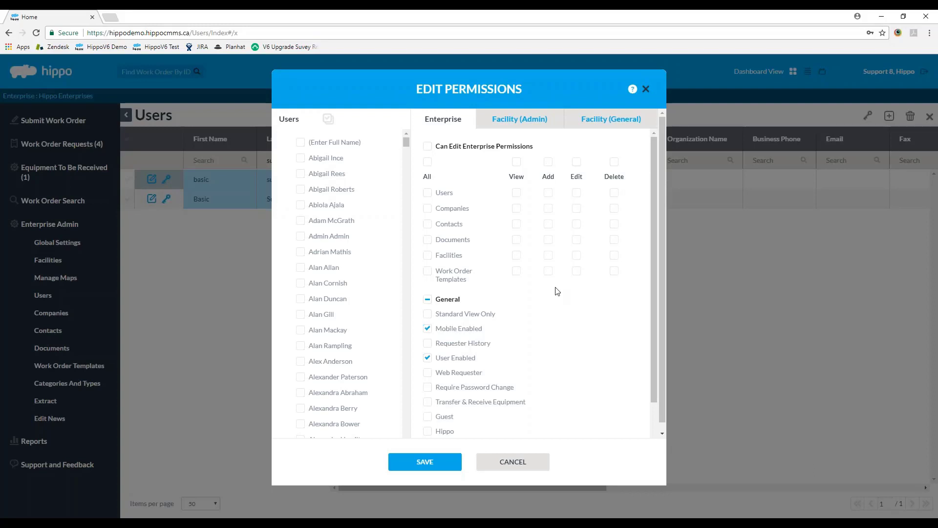
left_click_drag(656, 176, 660, 233)
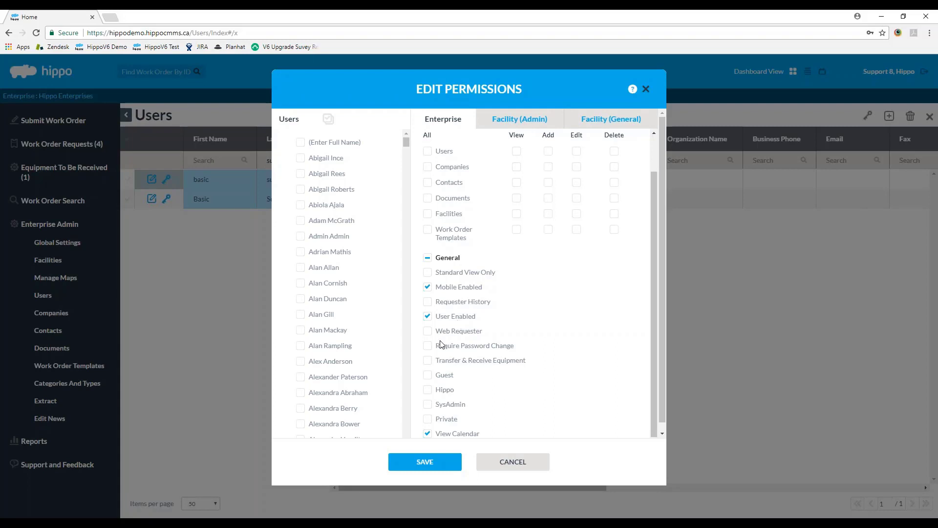
left_click(539, 119)
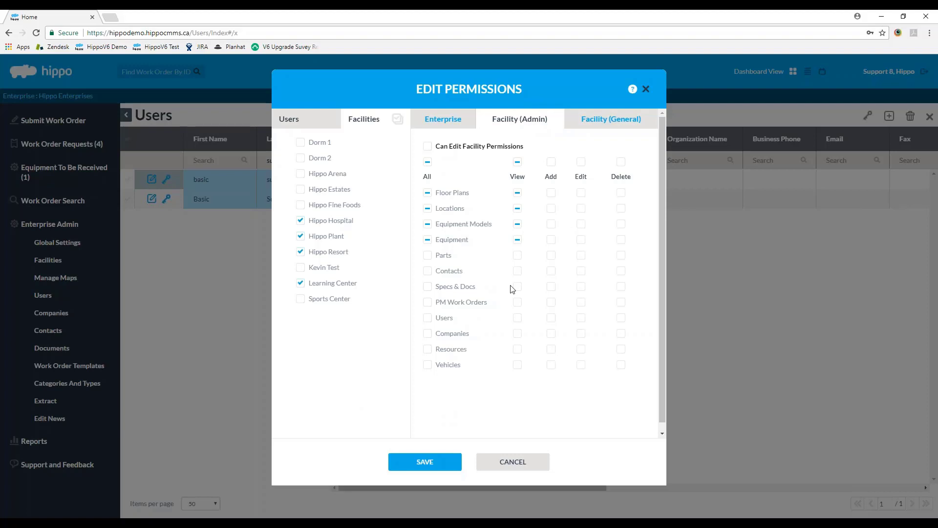
Step: Grant View on Floor Plans, Locations, Equipment Models and Equipment, then review general facility permissions
left_click(517, 194)
left_click(518, 209)
left_click(518, 225)
left_click(521, 239)
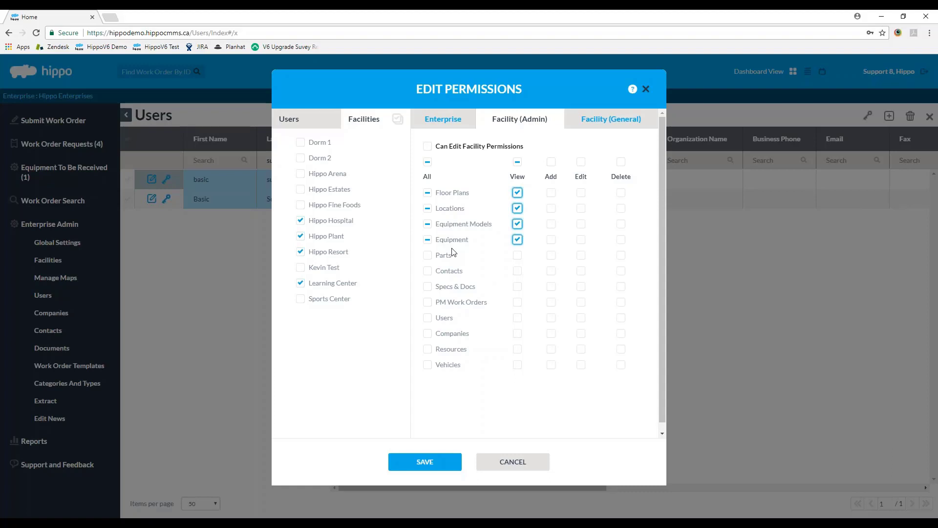
left_click(628, 122)
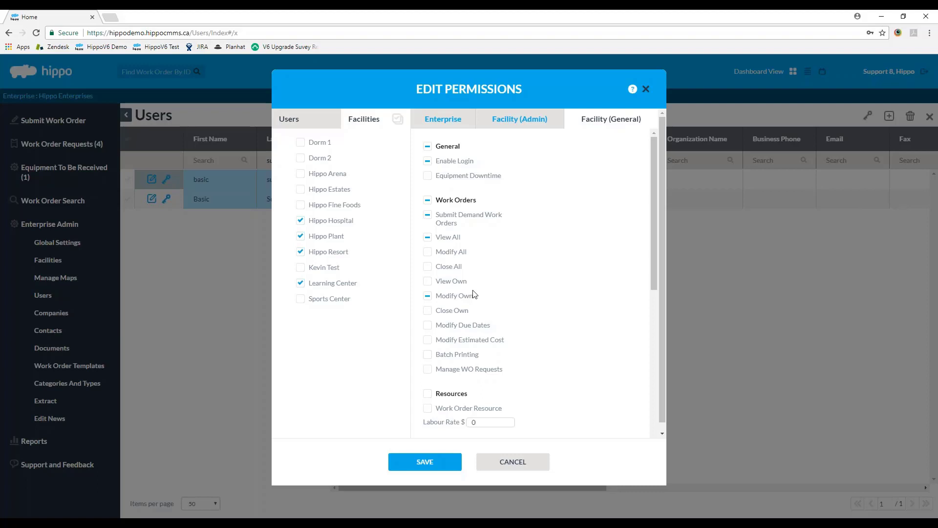
Step: Tick email notifications for All Demand Work Orders and Own Demand Work Orders Only, then save
scroll(476, 295, "down", 6)
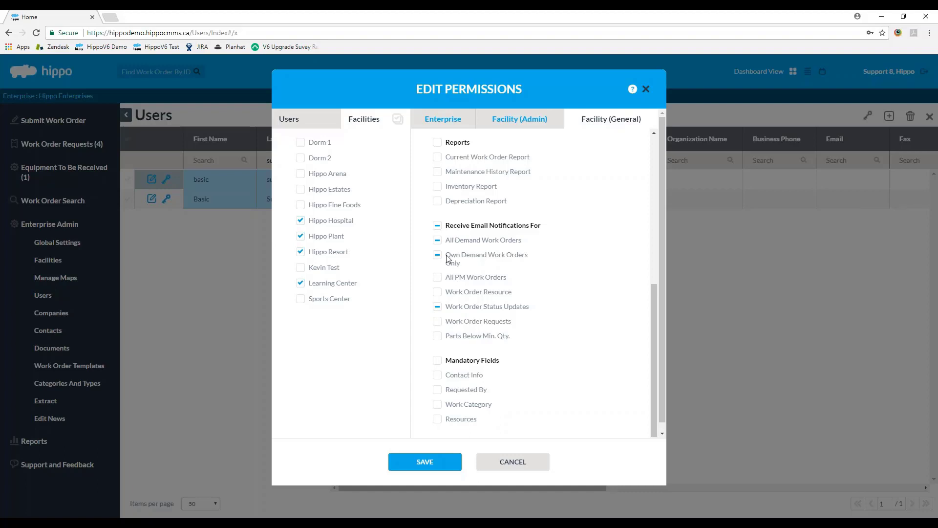
left_click(437, 241)
left_click(438, 241)
left_click(437, 240)
left_click(439, 255)
left_click(425, 462)
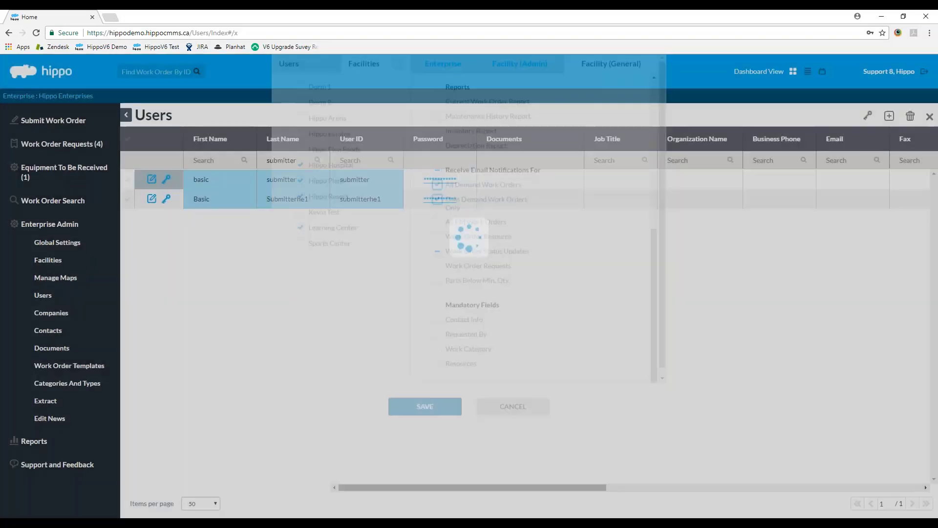
Step: Reset the submitter user's password to a new value
left_click(440, 180)
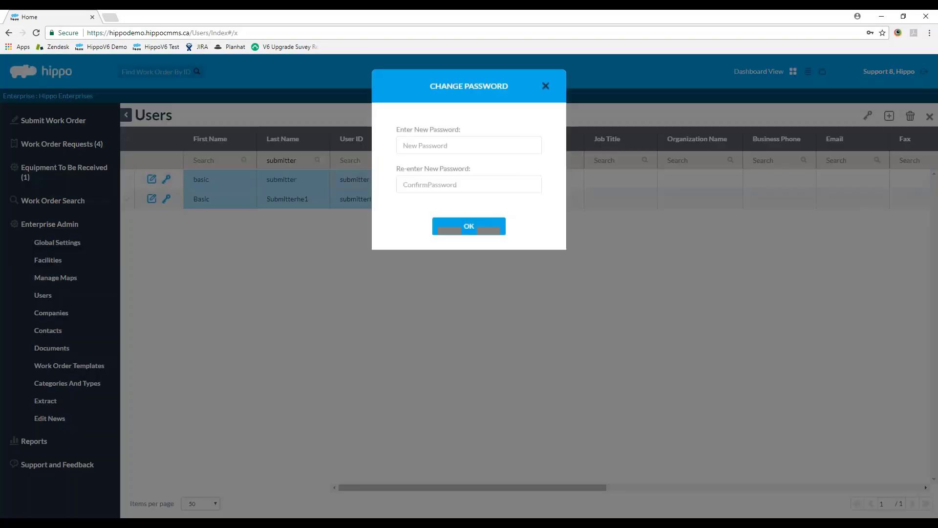
left_click(468, 145)
type("•••")
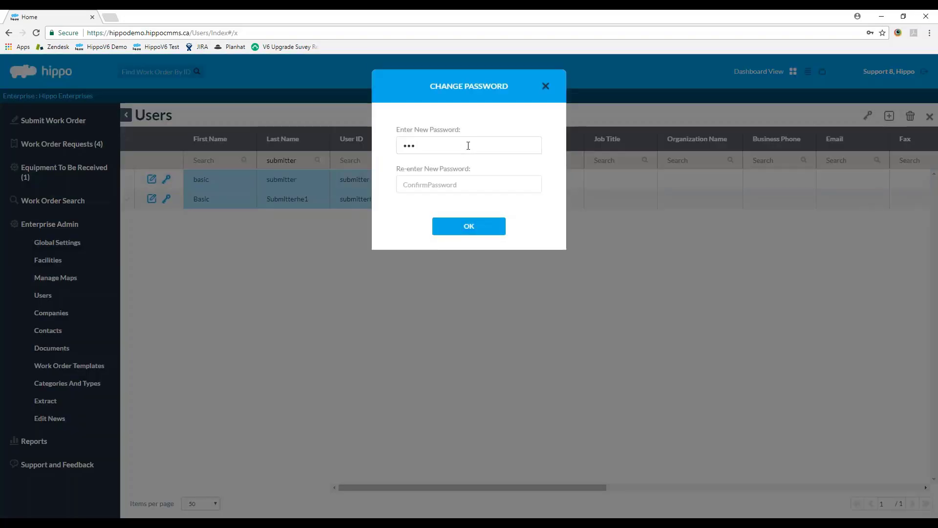
type("•••••••••••••••••••••••")
left_click(460, 229)
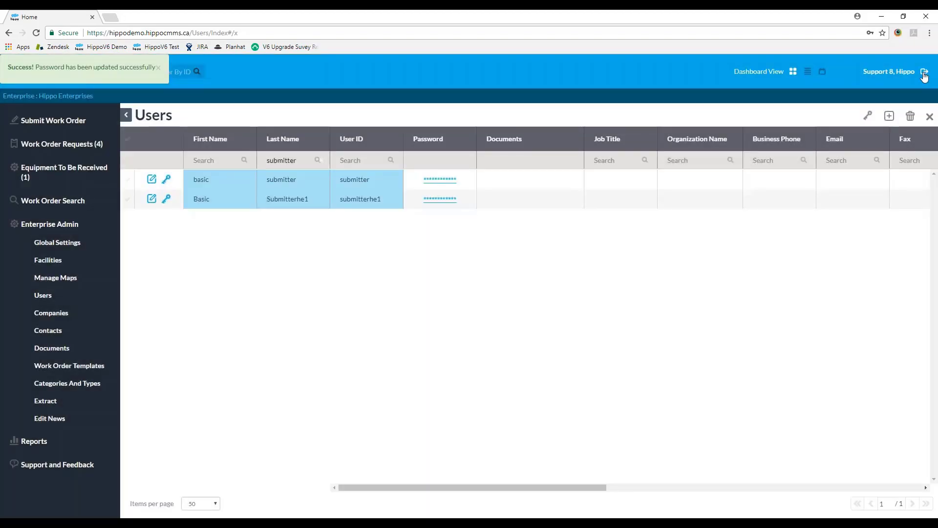
Step: Sign out of the admin account and log in with the submitter user's ID and password
left_click(924, 73)
double_click(526, 162)
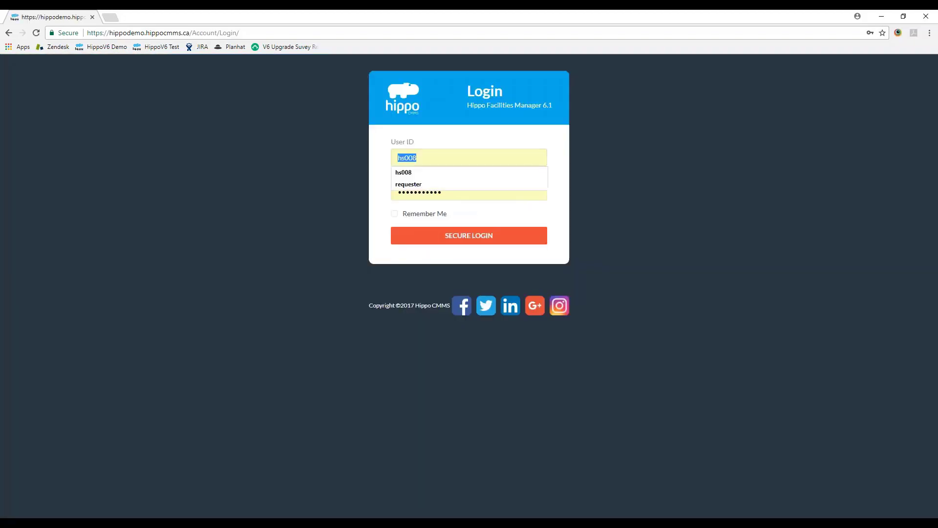
type("su")
key("Down")
key("Tab")
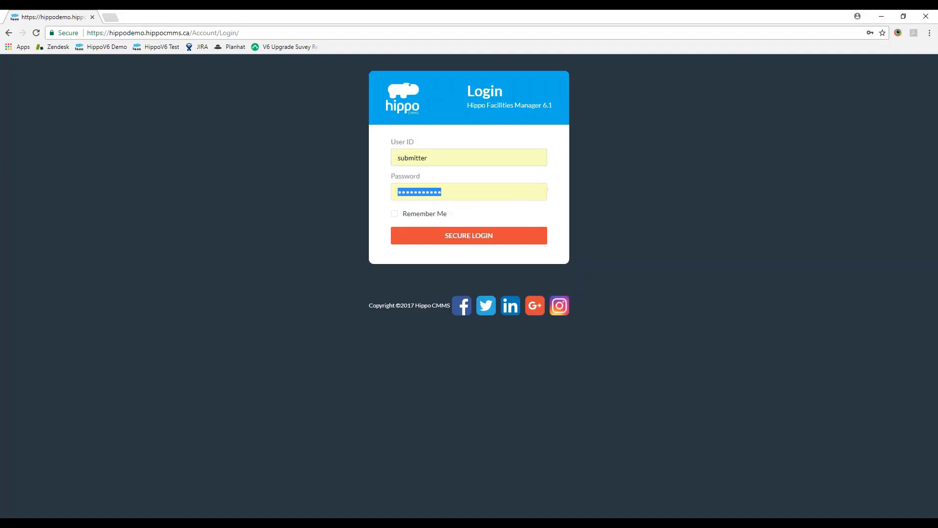
type("•••••••••••")
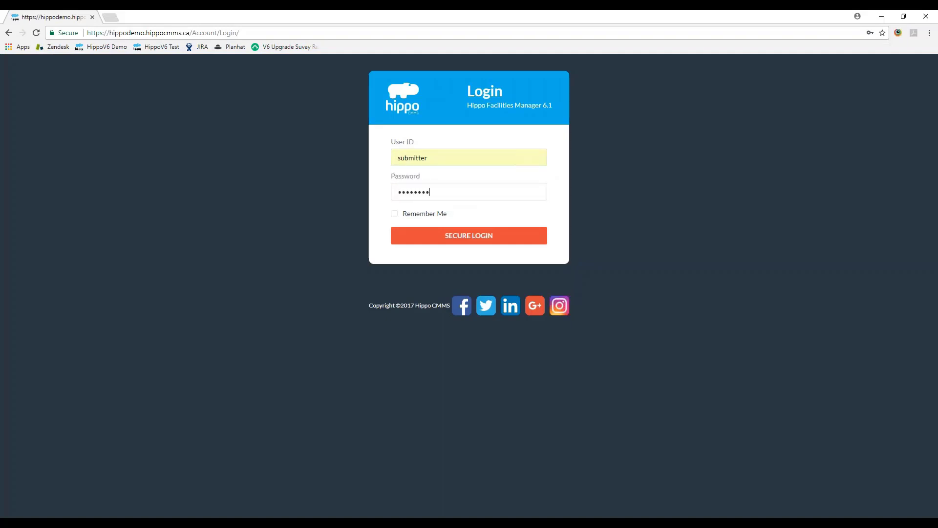
key("Return")
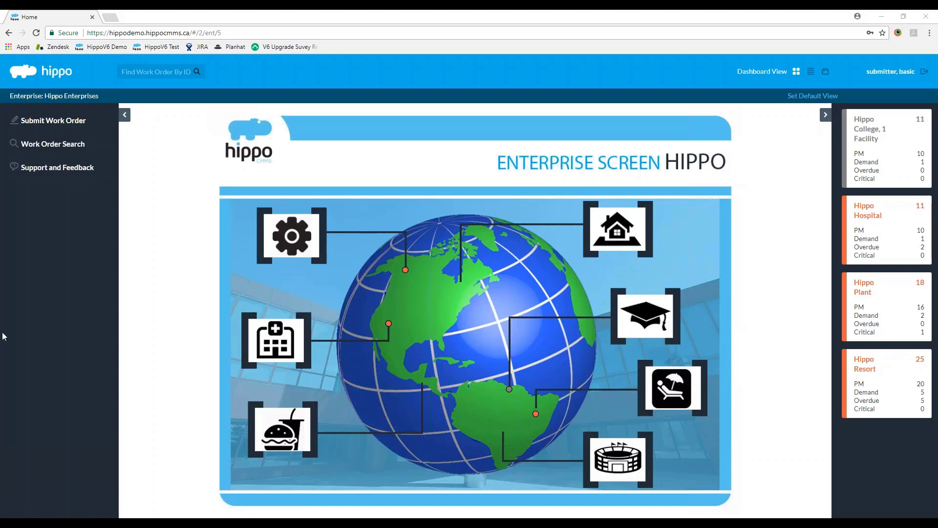
Step: Start a work order request, check the Facility list (Hippo Resort), then cancel it
left_click(53, 121)
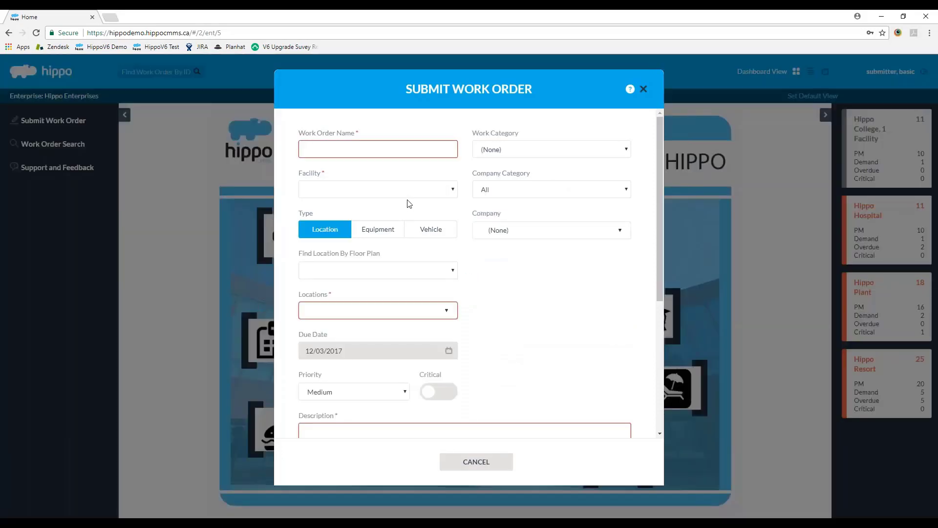
left_click(409, 195)
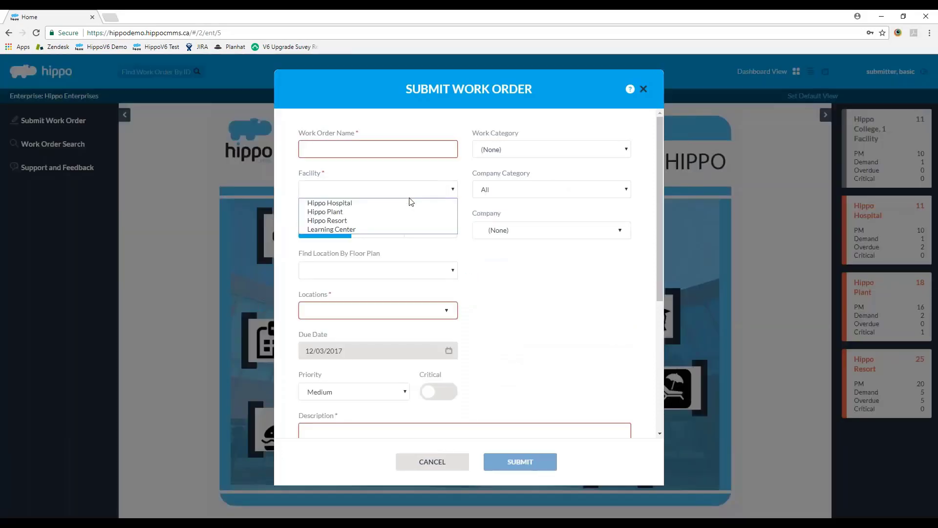
left_click(408, 220)
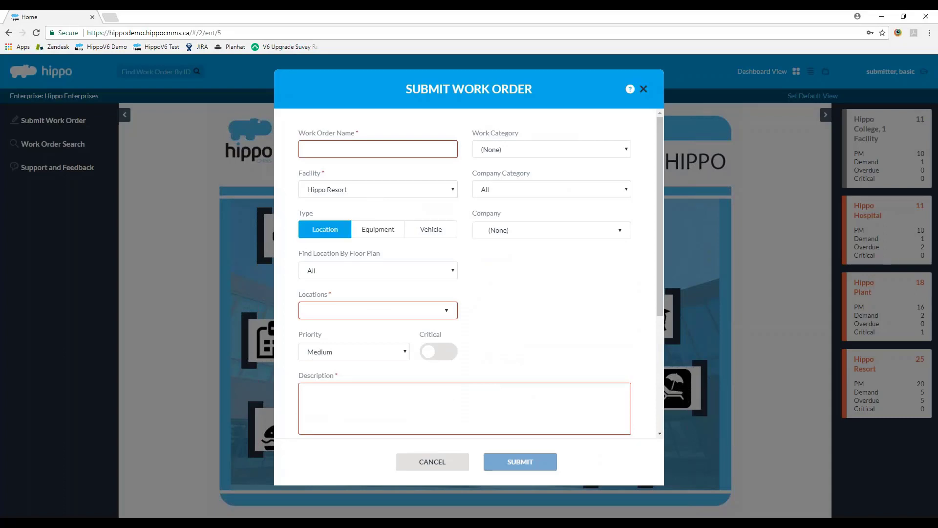
left_click(431, 467)
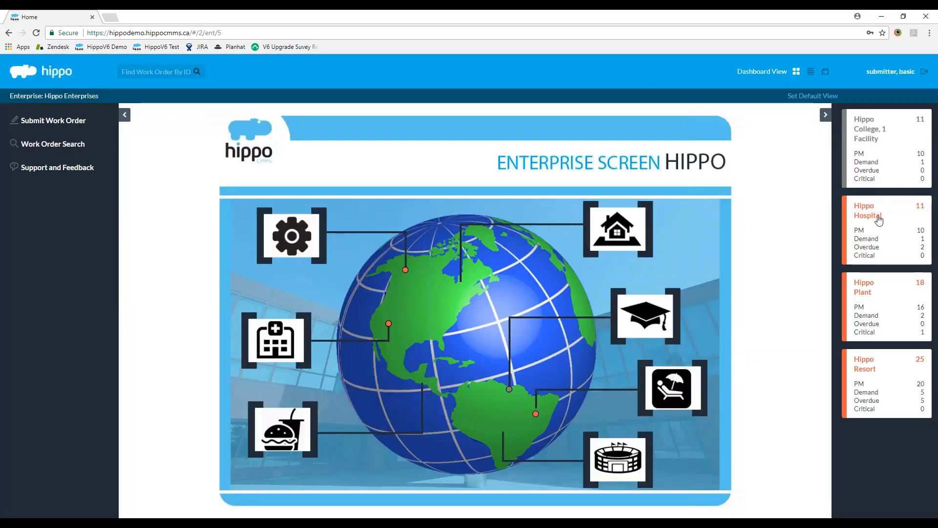
Step: Open the Hippo Plant facility and review its Submit Work Order form without submitting
left_click(888, 328)
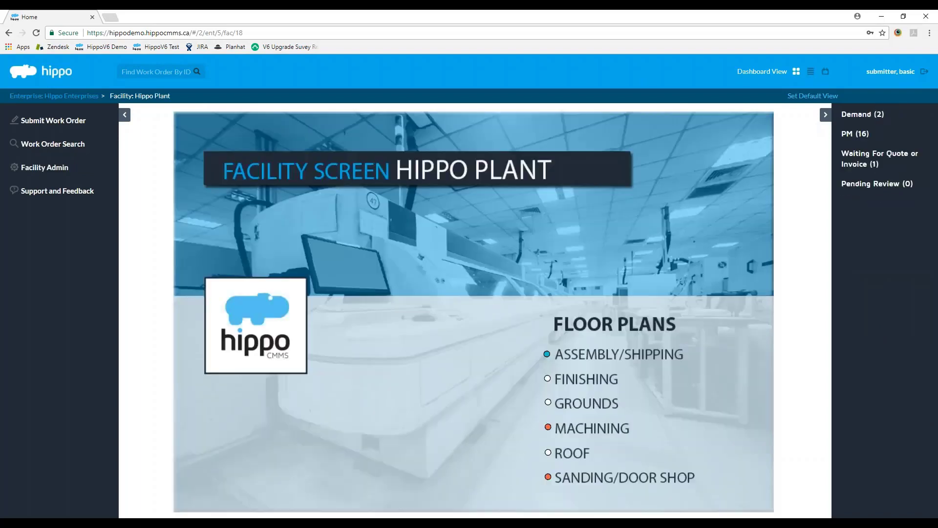
left_click(54, 122)
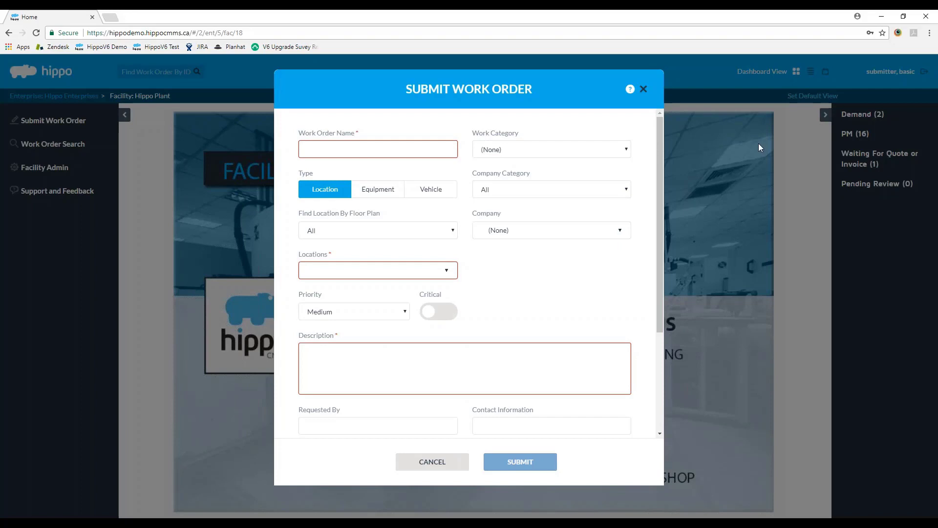
scroll(632, 361, "down", 3)
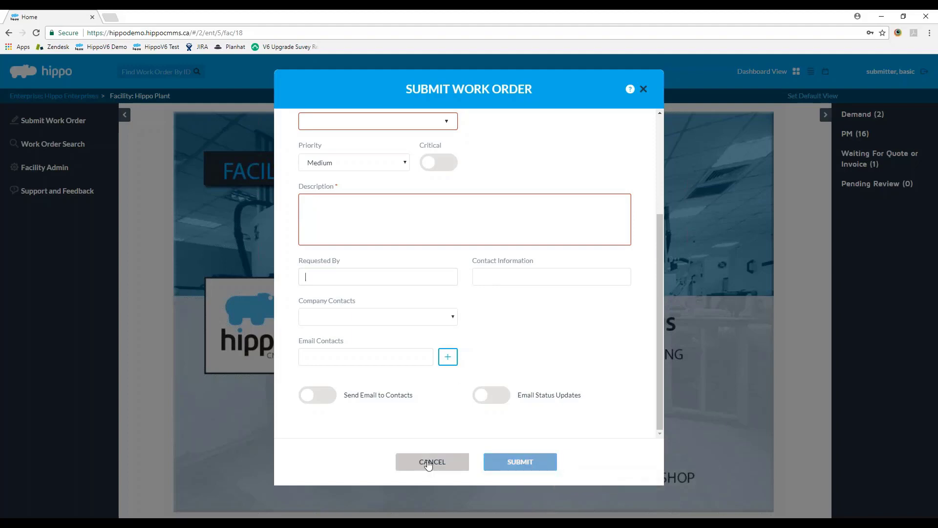
left_click(428, 464)
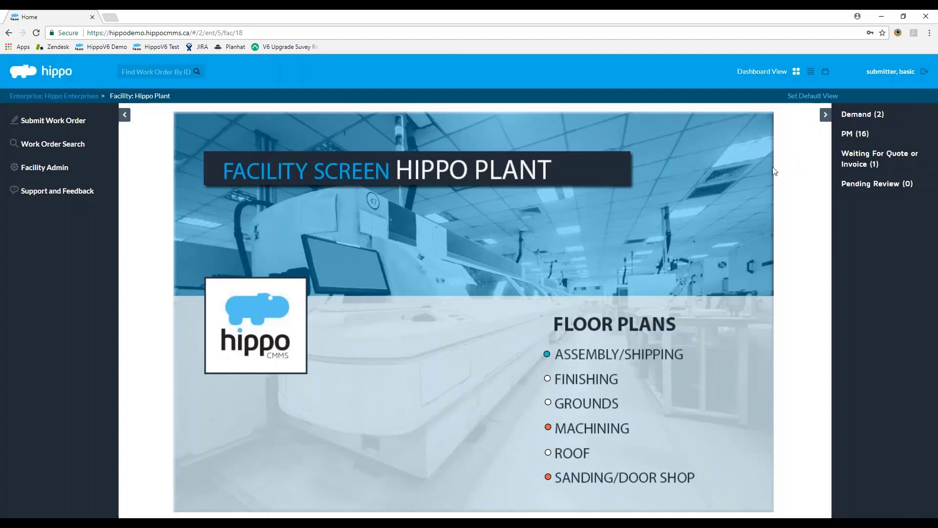
Step: Expand Demand (2) and PM (16) work orders and look over PM work order 38164
left_click(885, 116)
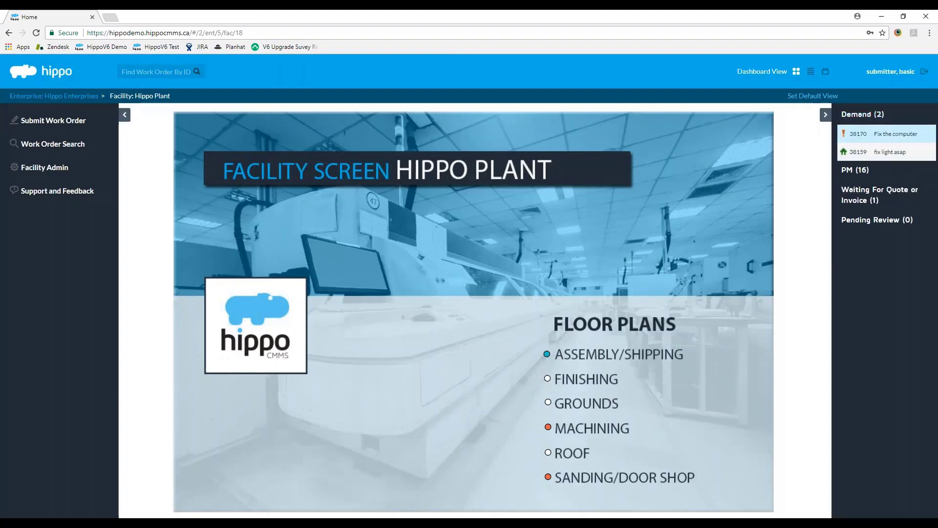
left_click(855, 170)
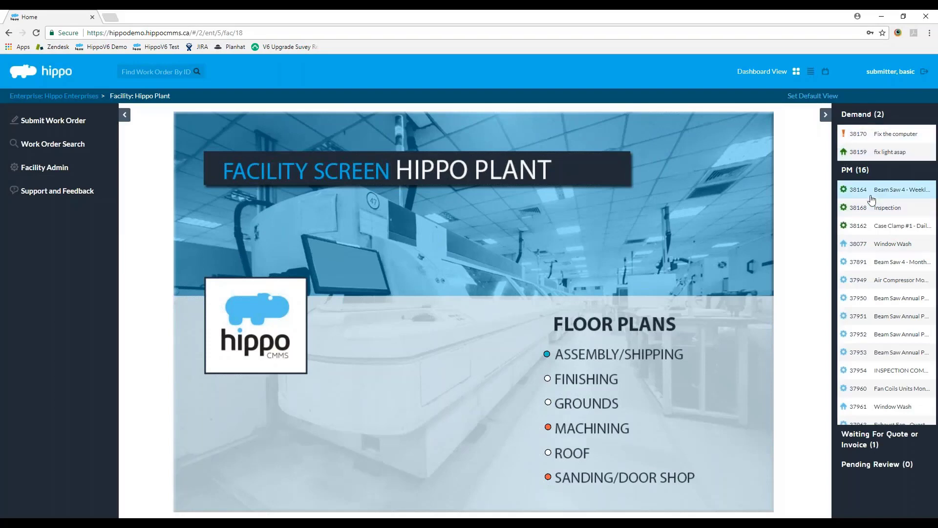
left_click(855, 190)
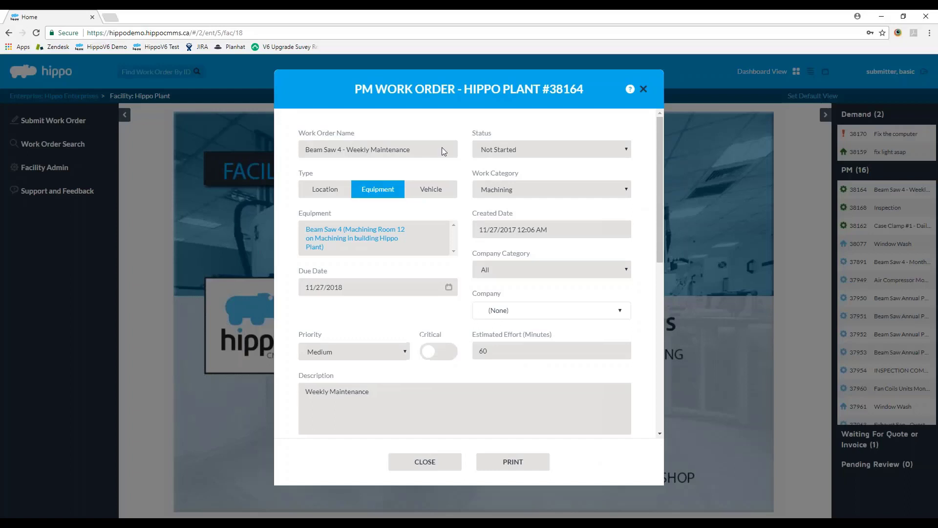
scroll(486, 391, "down", 4)
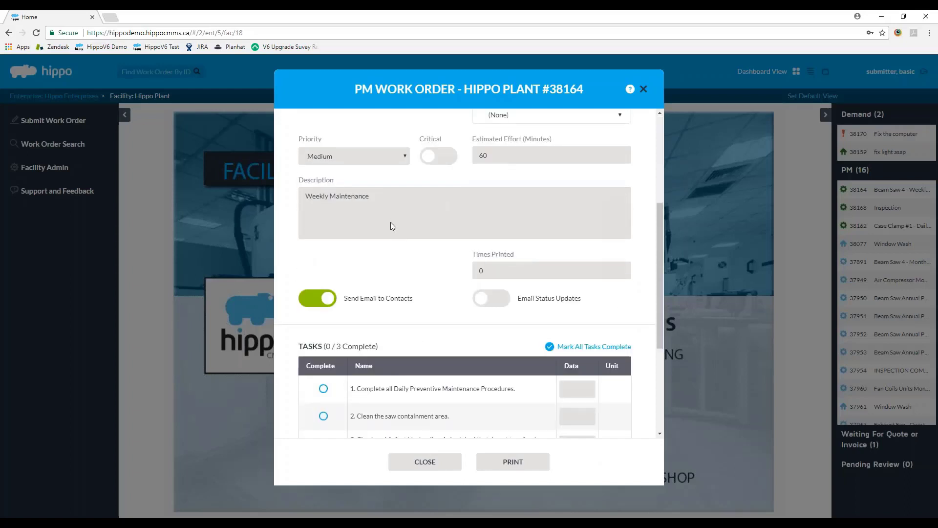
left_click(425, 461)
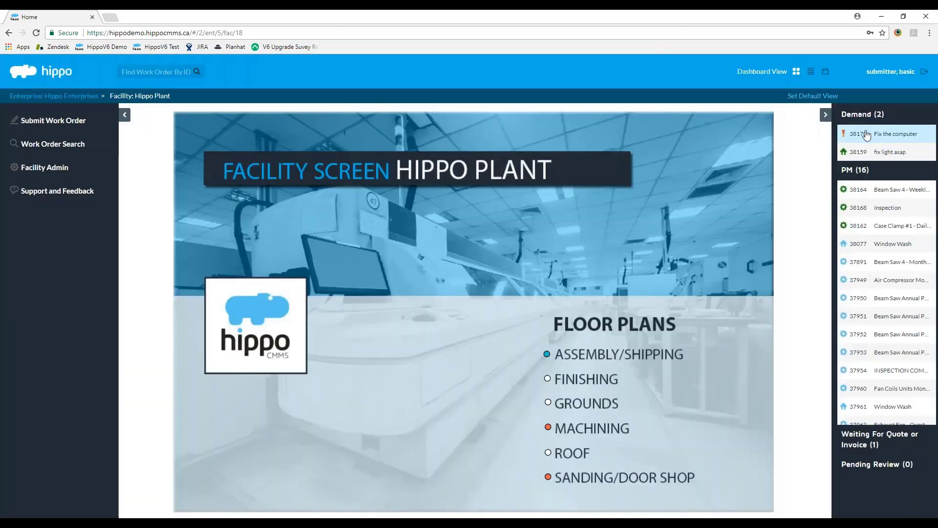
Step: Review demand work order 38170, Fix the computer, and close it unchanged
left_click(867, 136)
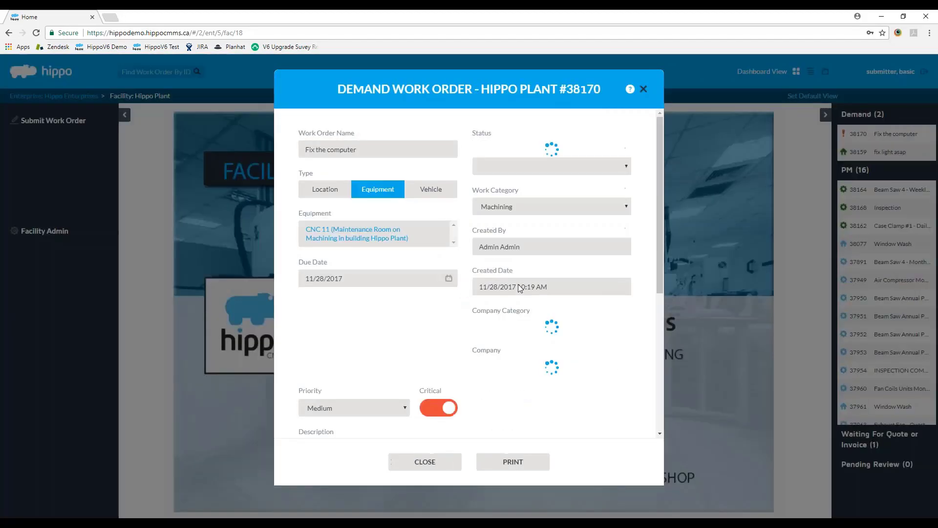
scroll(518, 287, "down", 2)
scroll(455, 205, "down", 1)
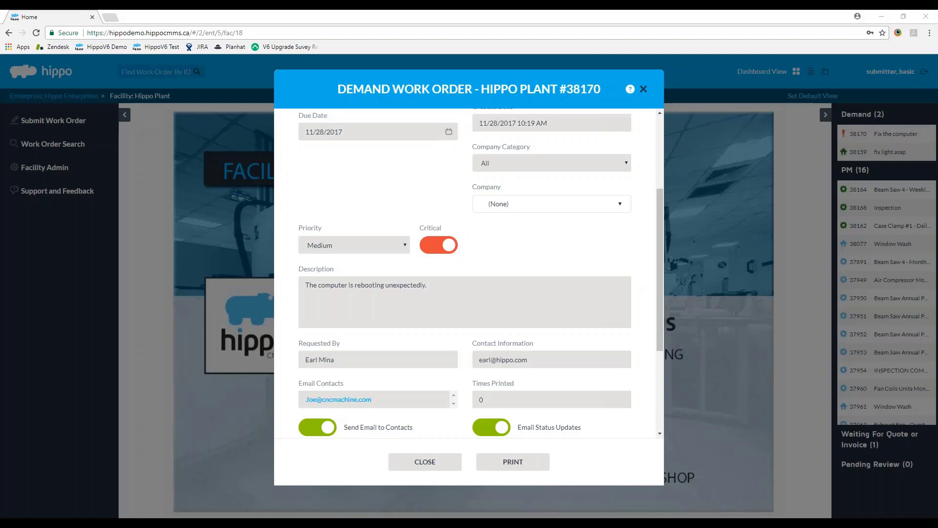
scroll(361, 342, "down", 5)
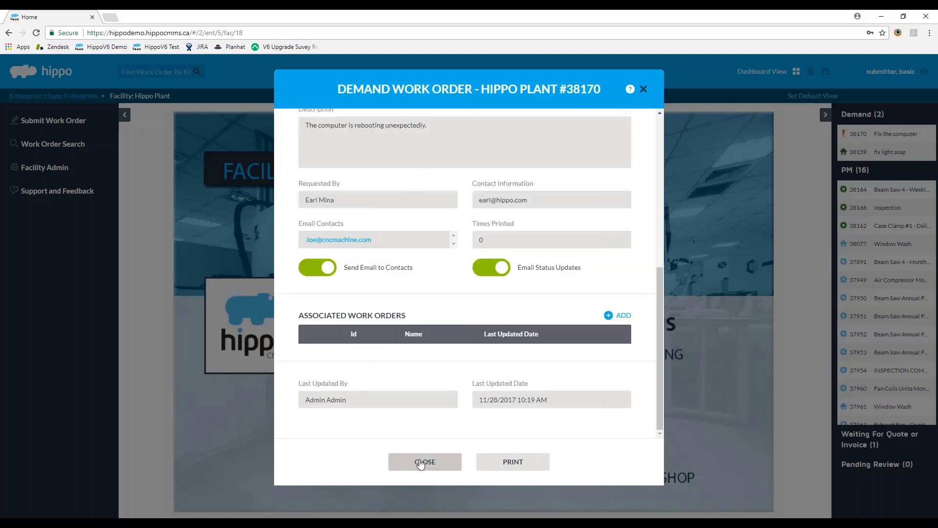
left_click(421, 462)
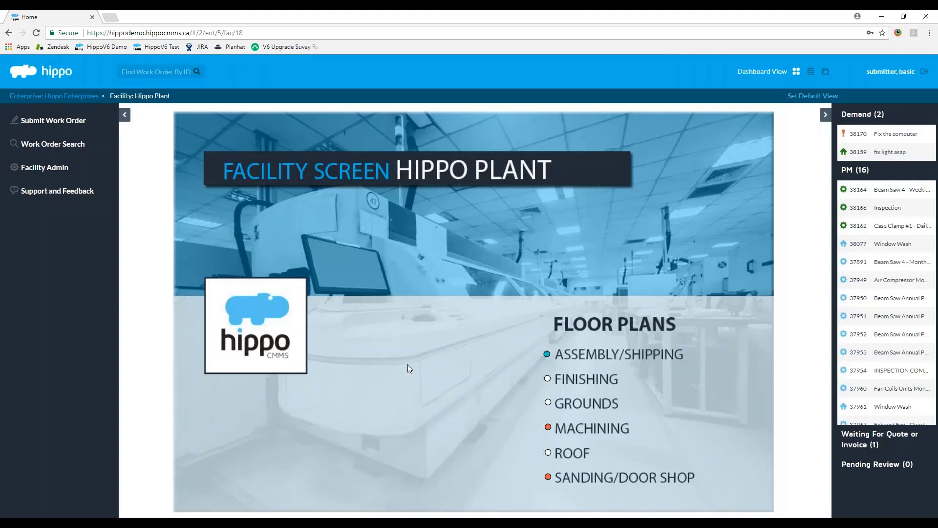
Step: Sign back in as the administrator and open the Enterprise Admin Users list
left_click(925, 72)
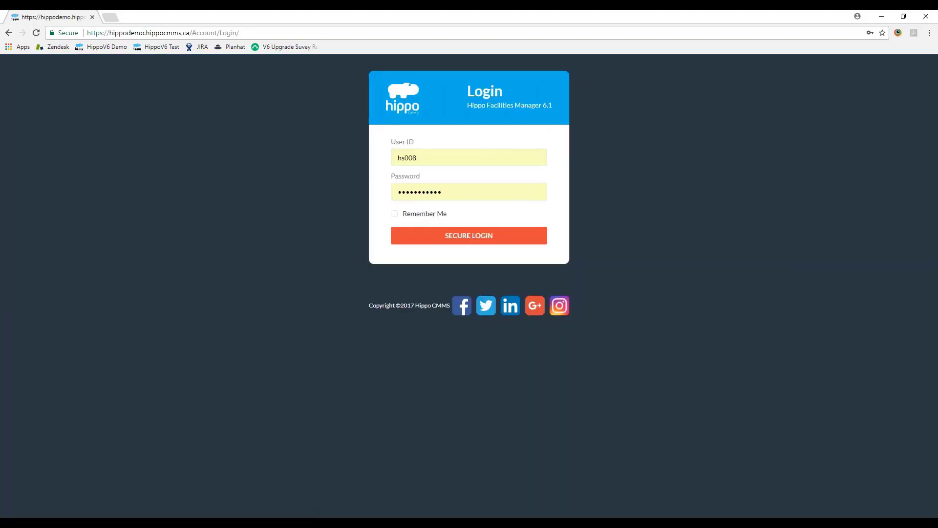
left_click(496, 235)
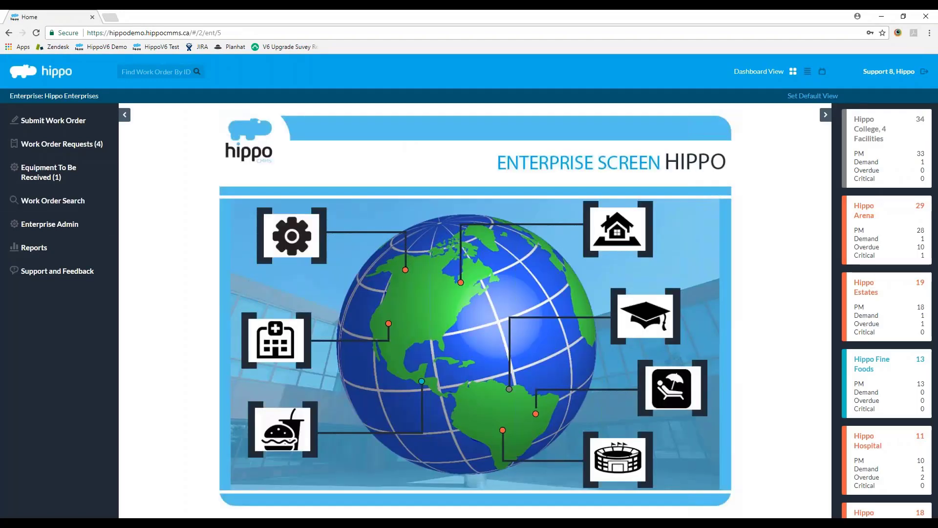
left_click(49, 224)
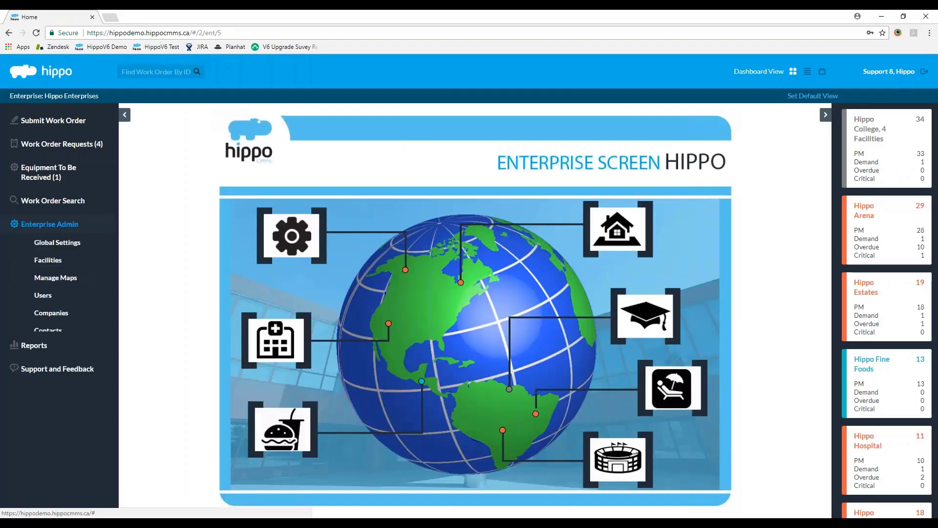
left_click(43, 296)
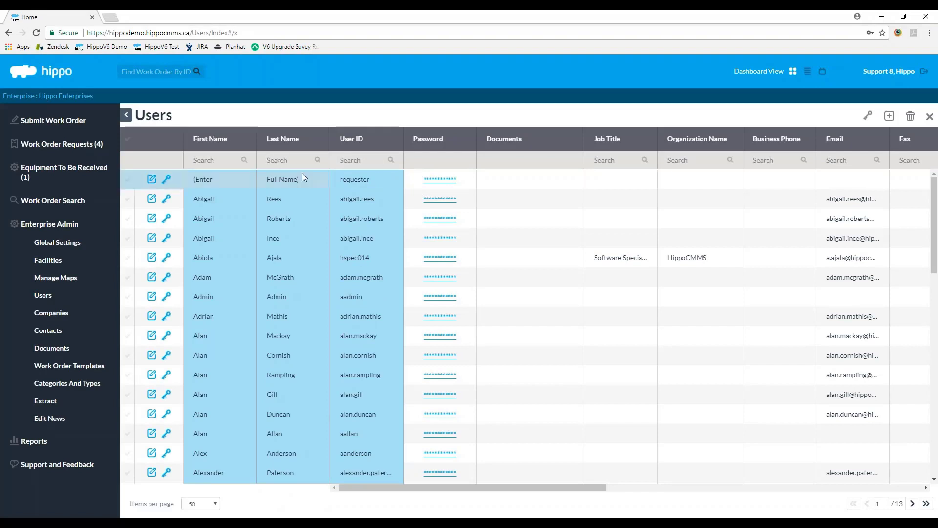
Step: Filter the Users list by last name 'resource'
type("resoy")
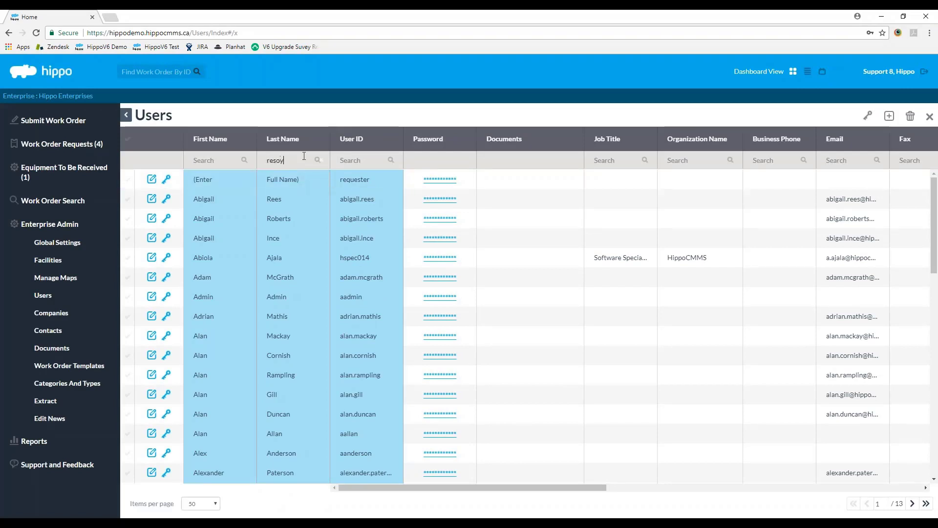
type("rce")
key("BackSpace")
type("urce")
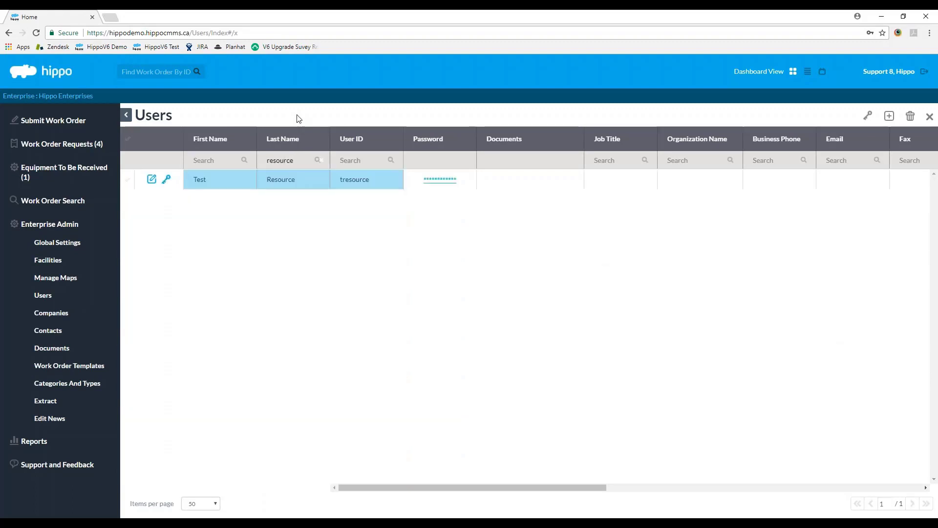
Step: Open Test Resource's Facility (Admin) permissions and grant View on everything except Users
left_click(166, 180)
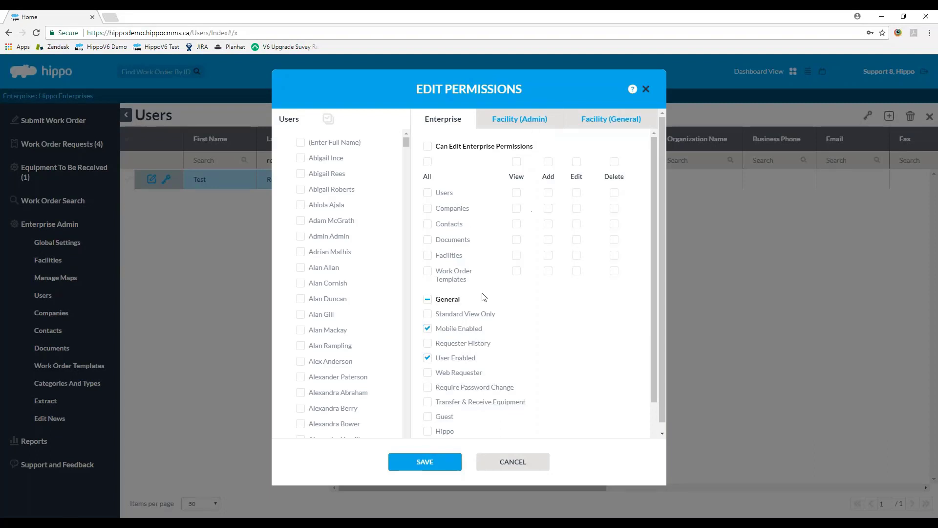
scroll(485, 270, "down", 3)
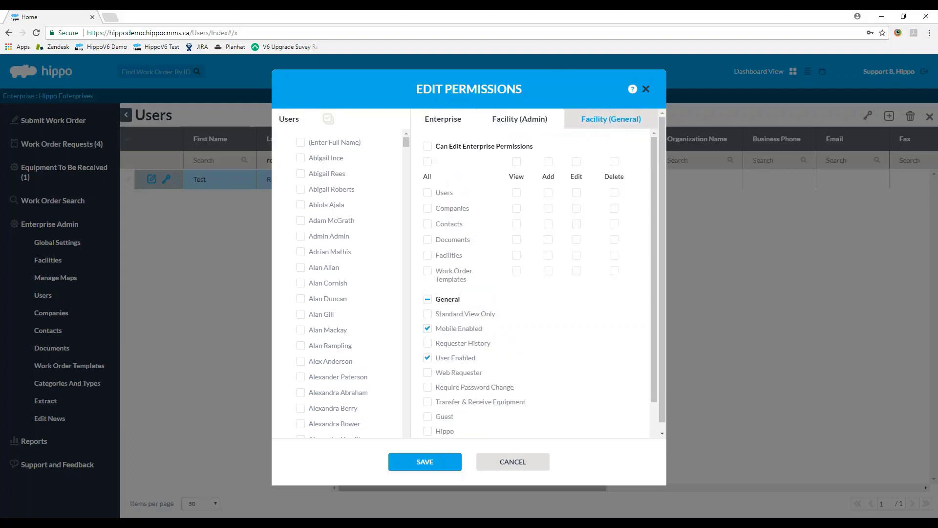
left_click(546, 119)
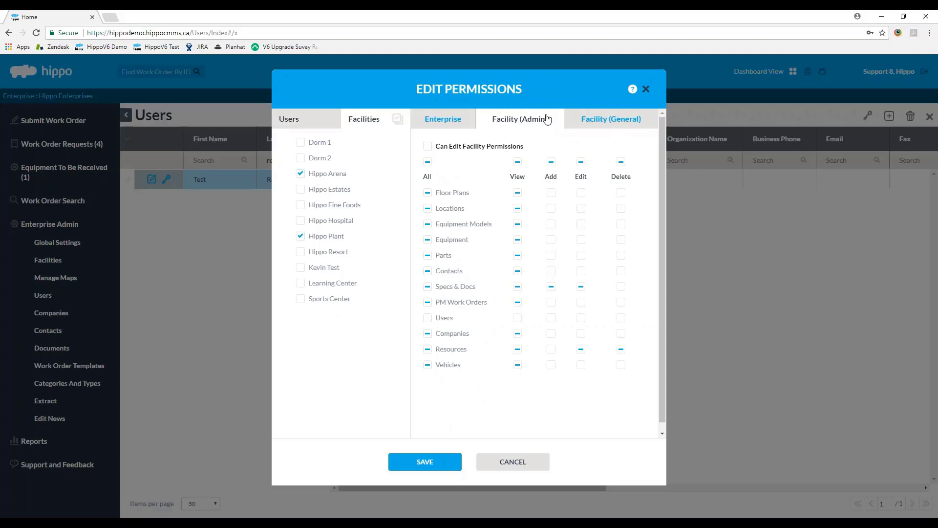
left_click(518, 163)
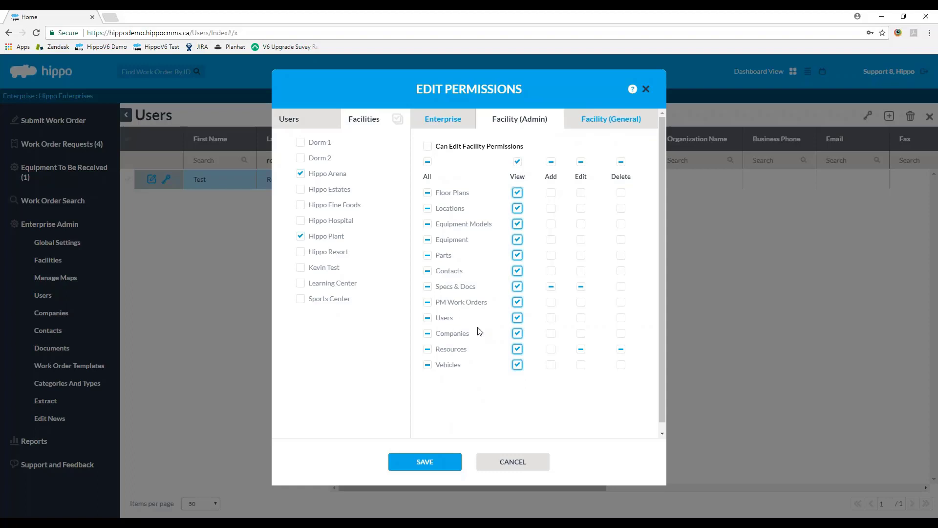
left_click(516, 320)
Step: Clear Specs & Docs edit, allow editing Resources, then view the general facility permissions
left_click(581, 286)
left_click(581, 350)
left_click(551, 351)
left_click(551, 350)
scroll(568, 343, "down", 1)
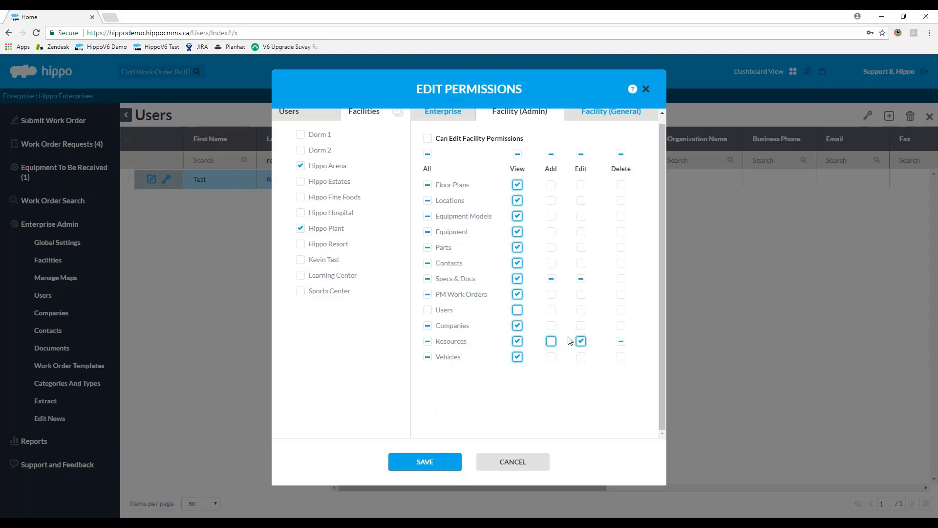
scroll(521, 225, "up", 1)
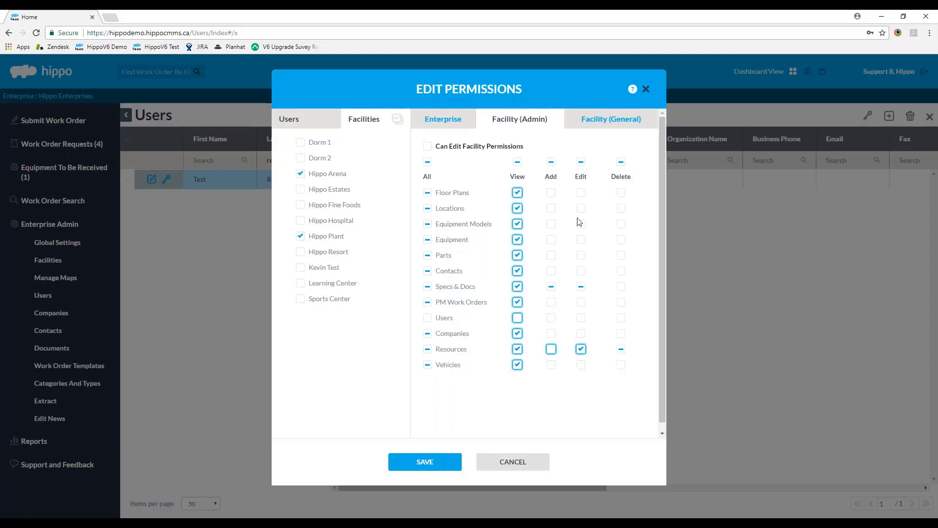
left_click(606, 123)
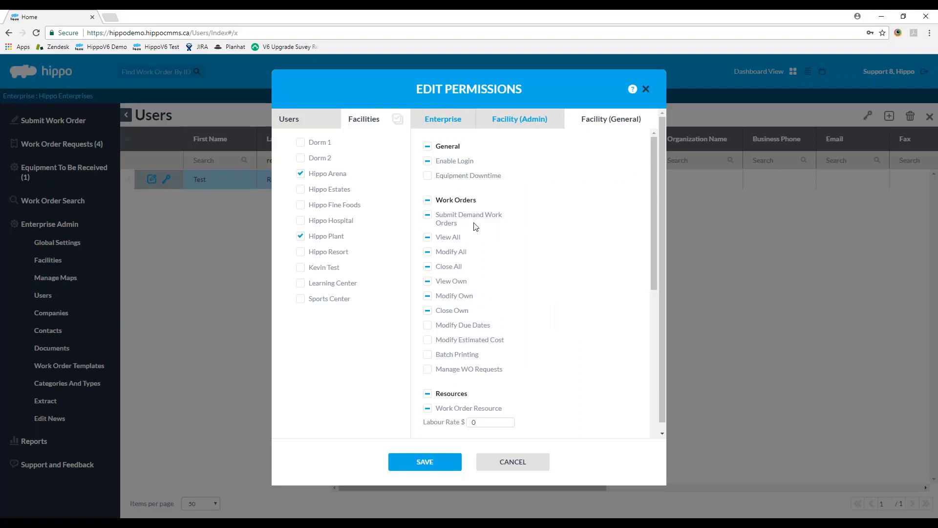
Step: Enable Work Order Resource in Test Resource's general facility permissions
left_click(534, 124)
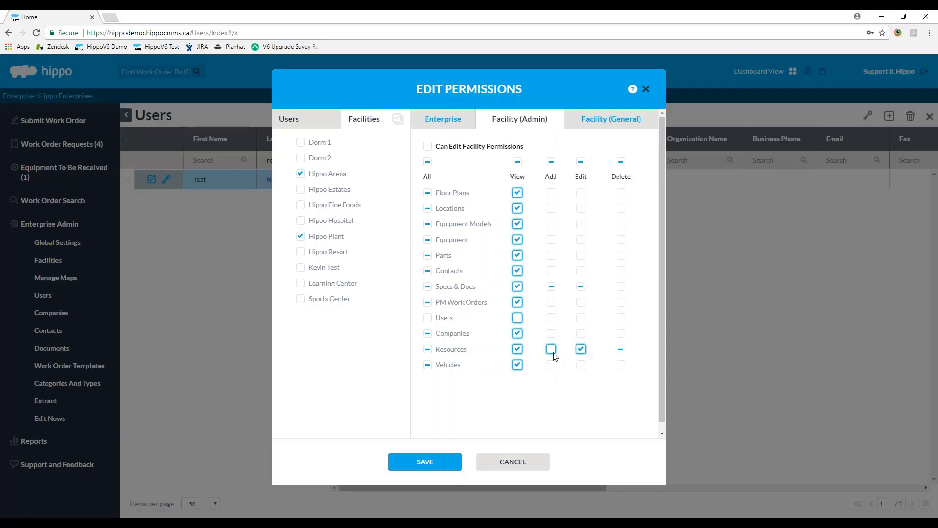
left_click(591, 120)
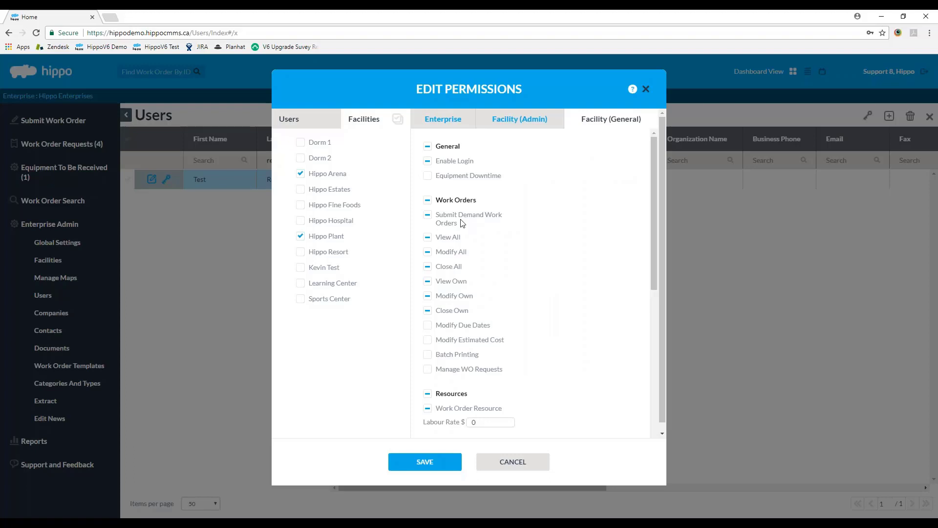
left_click(520, 123)
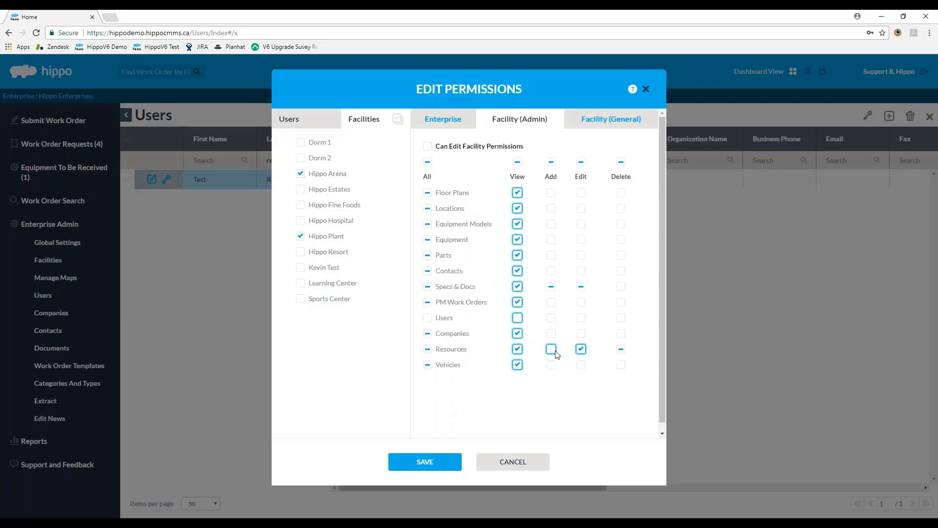
left_click(606, 126)
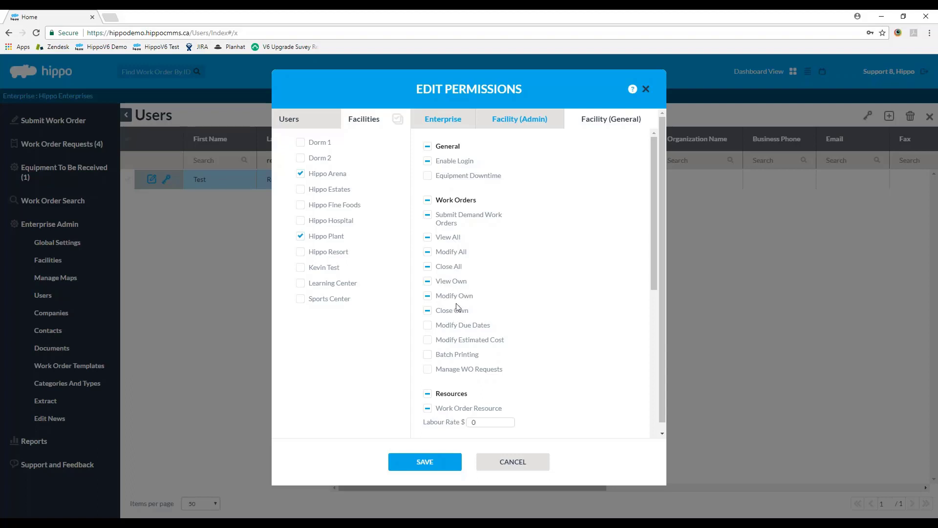
left_click_drag(657, 201, 652, 250)
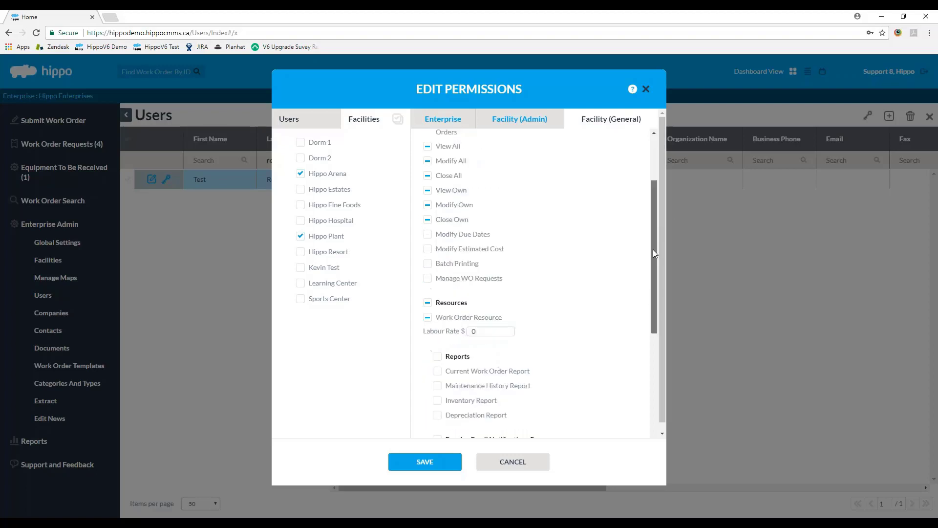
left_click(428, 310)
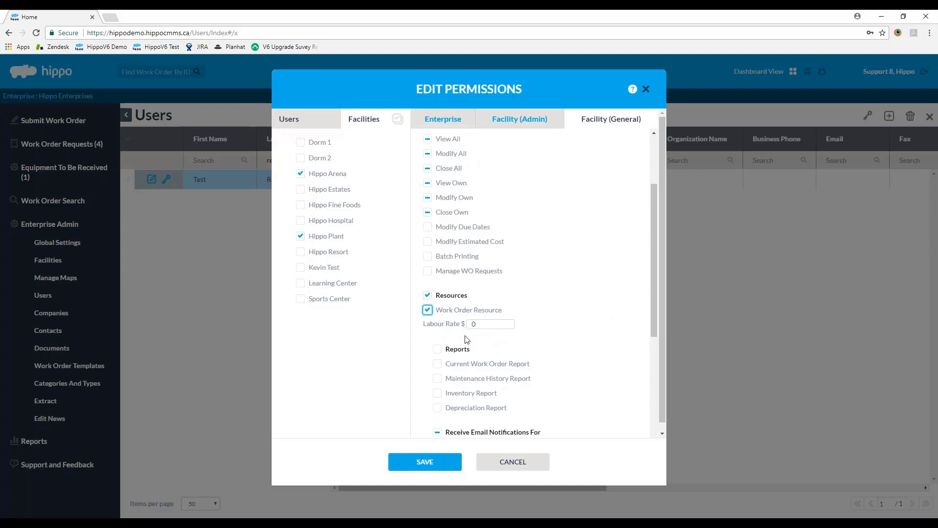
Step: Stop all-demand e-mails, change status-update and resource-assignment notifications, then save
scroll(550, 347, "down", 4)
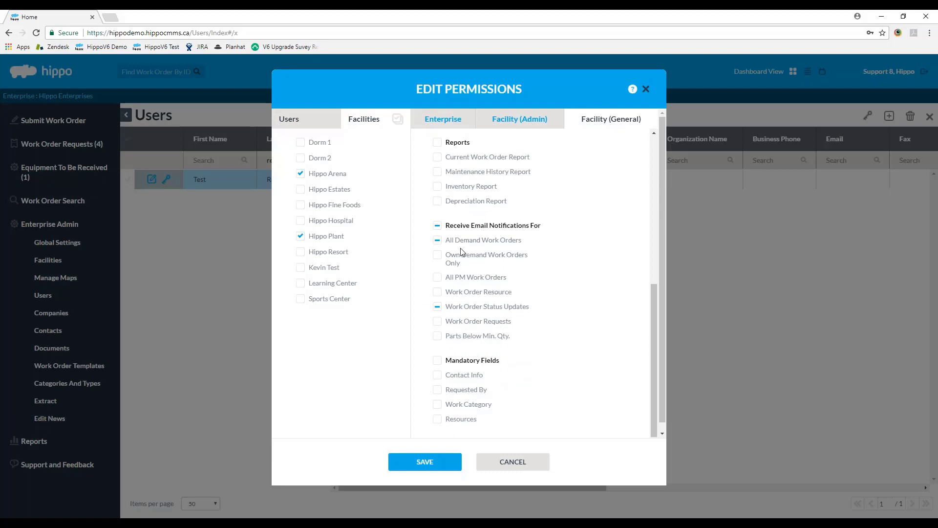
left_click(437, 240)
left_click(437, 291)
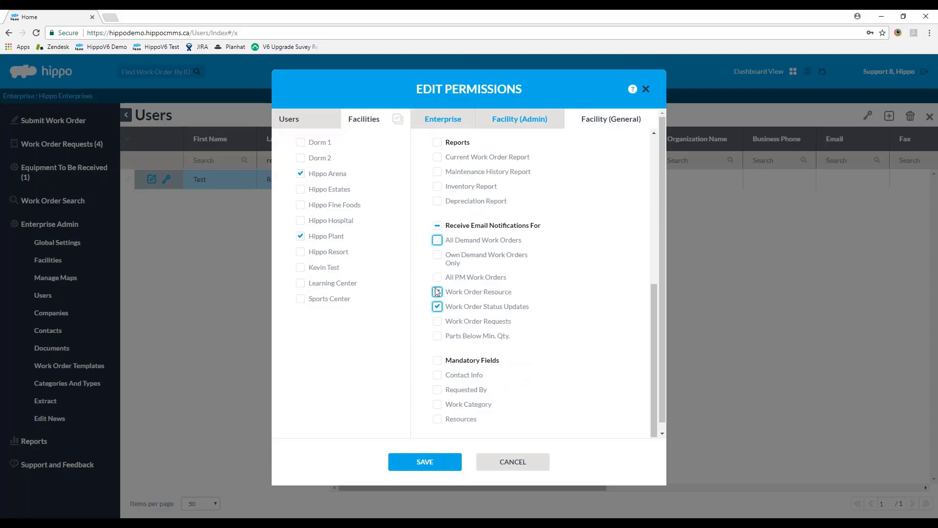
left_click(437, 306)
left_click(425, 461)
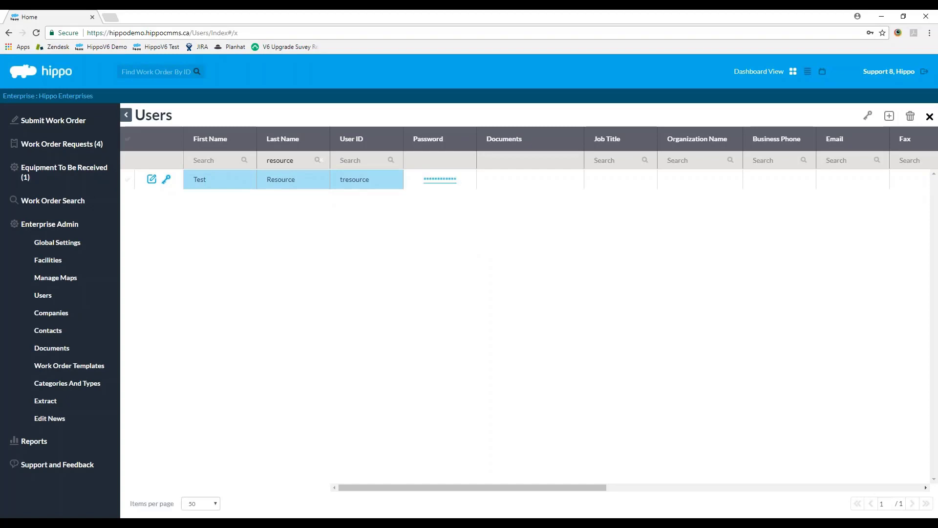
left_click(929, 116)
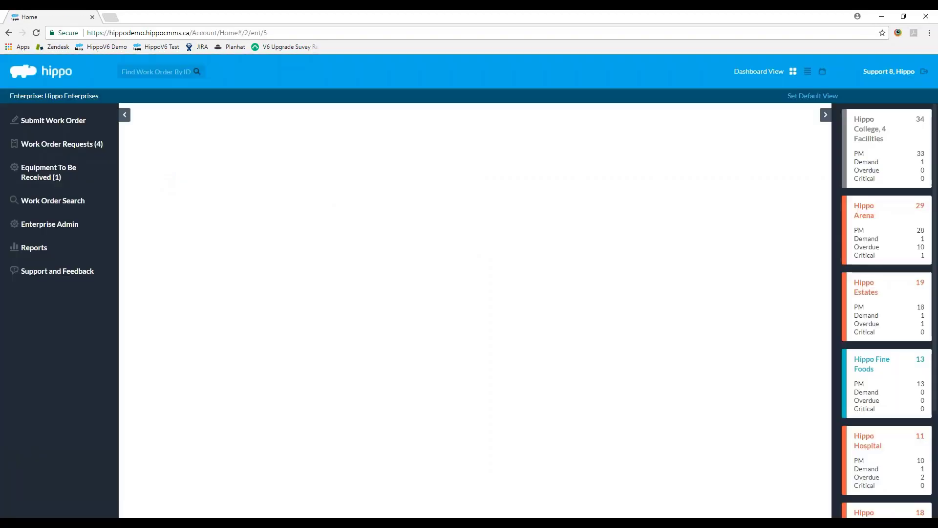
Step: In Hippo Arena, confirm Test Resource is selectable on a new work order, then cancel it
scroll(852, 410, "down", 1)
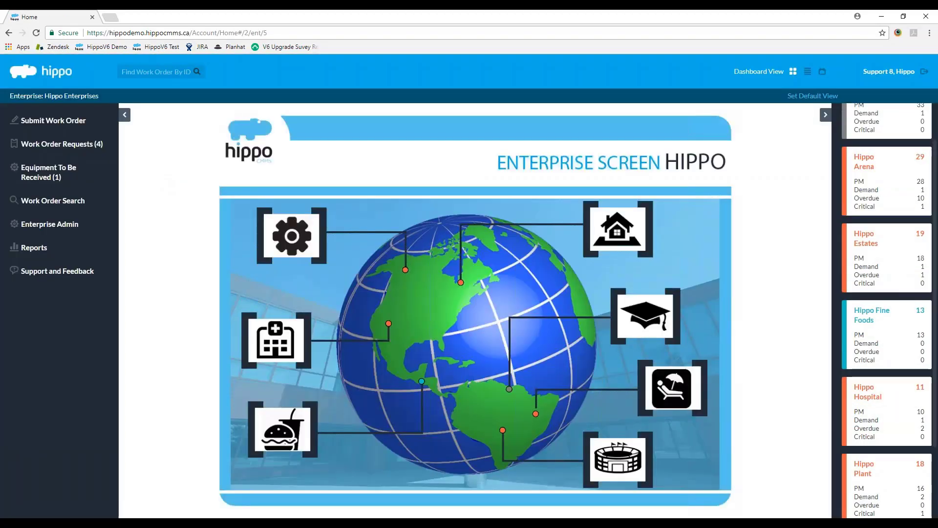
left_click(919, 196)
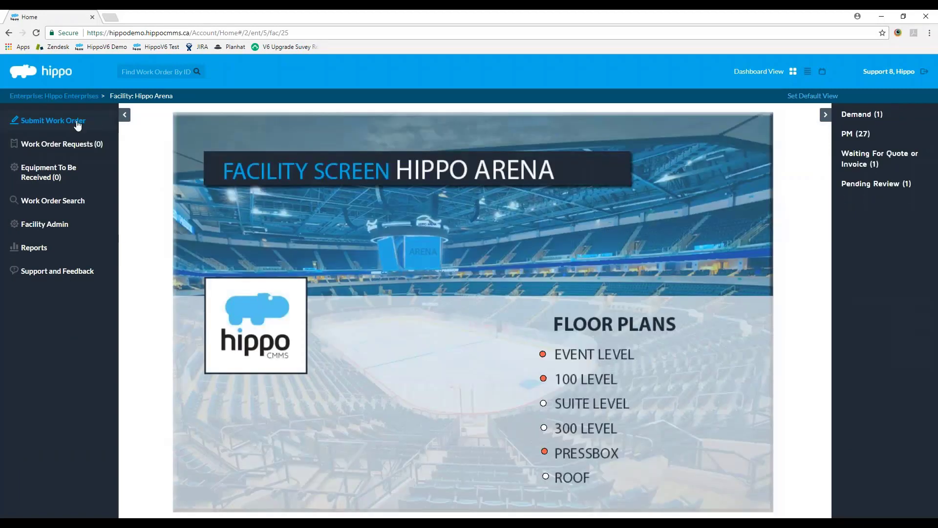
left_click(77, 121)
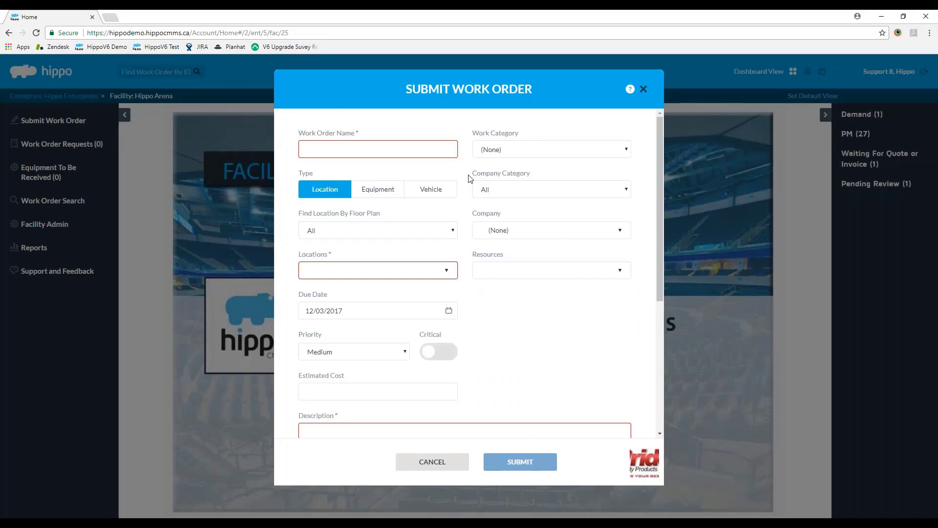
left_click(508, 270)
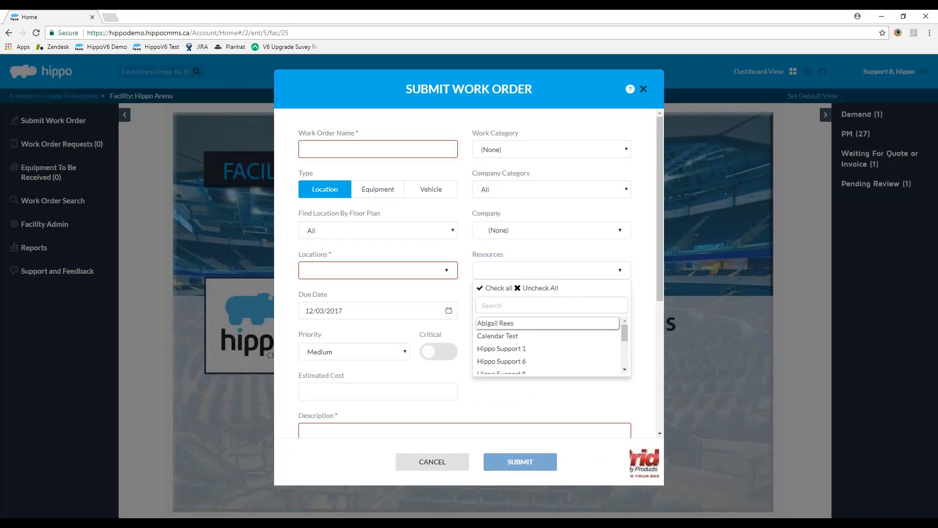
scroll(501, 352, "down", 3)
left_click(501, 368)
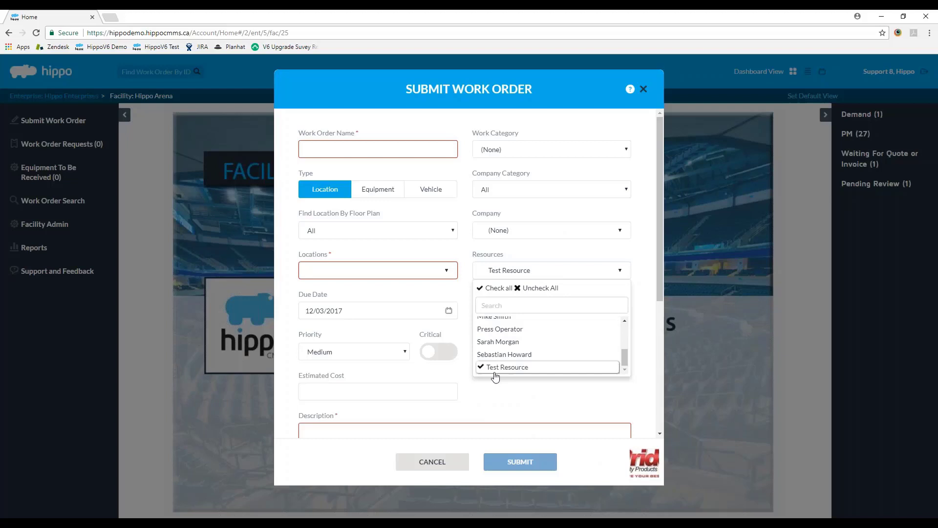
left_click(561, 394)
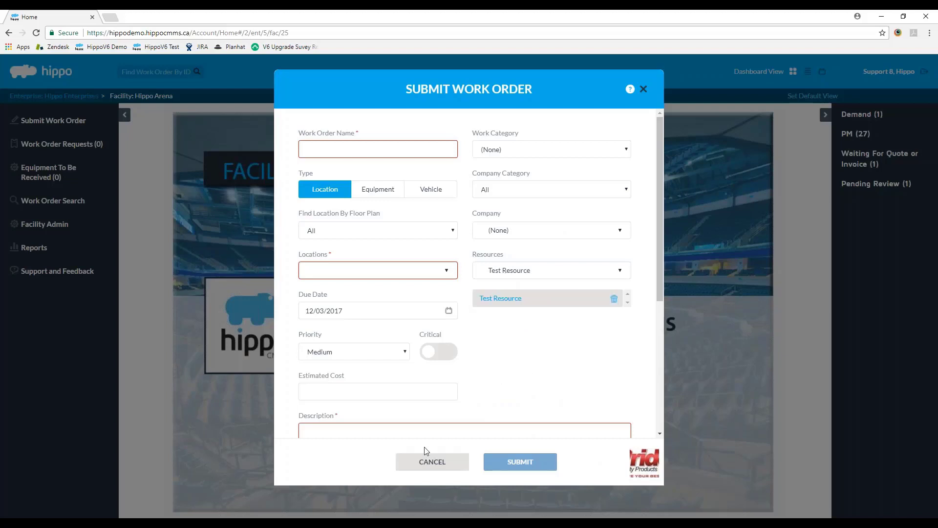
left_click(422, 460)
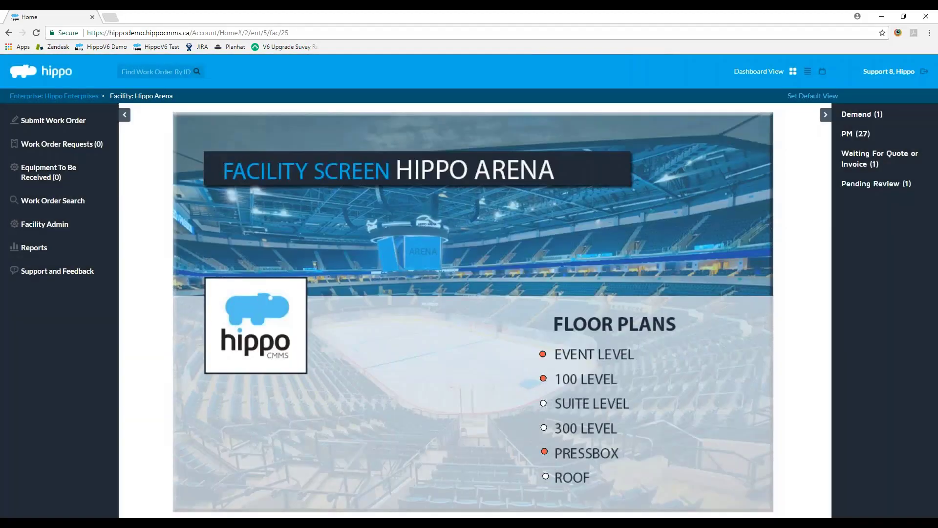
Step: Open Hippo Arena demand work order 38172 and scroll to its Resources section
left_click(862, 114)
left_click(874, 139)
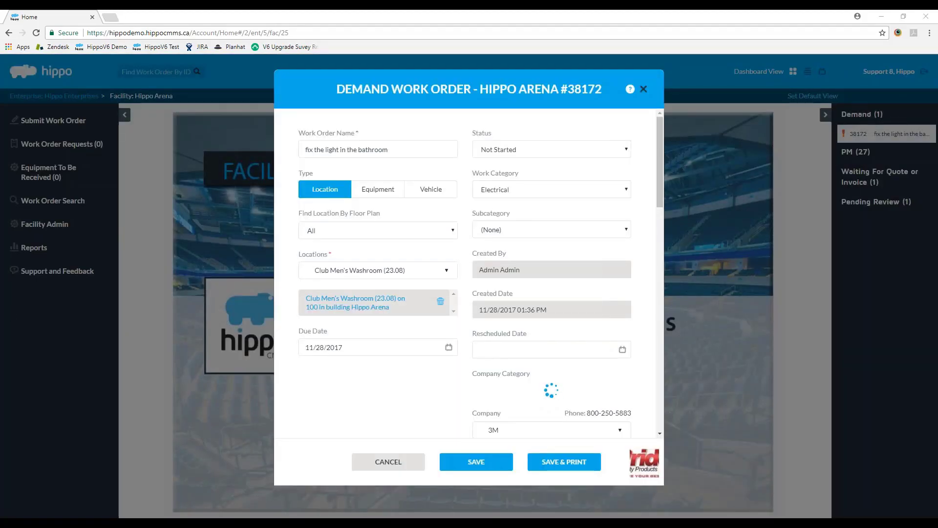
scroll(536, 245, "down", 5)
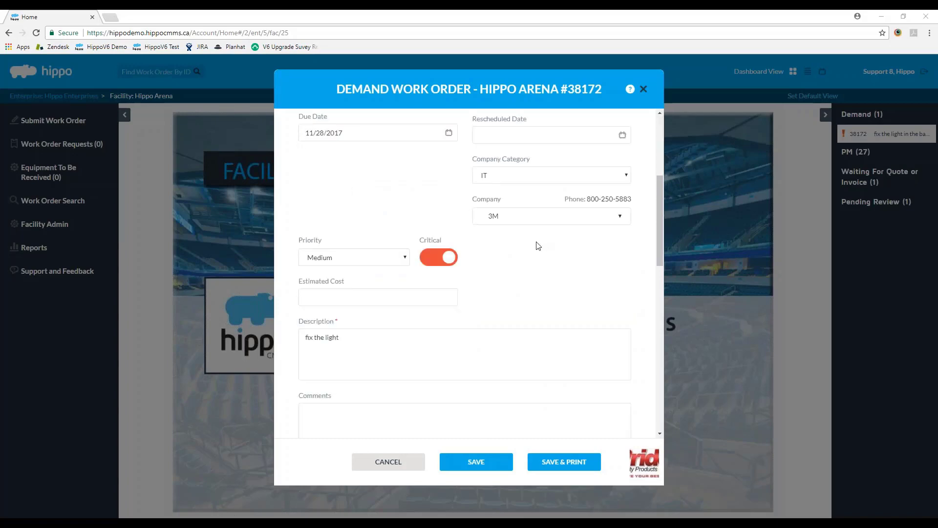
scroll(534, 247, "up", 5)
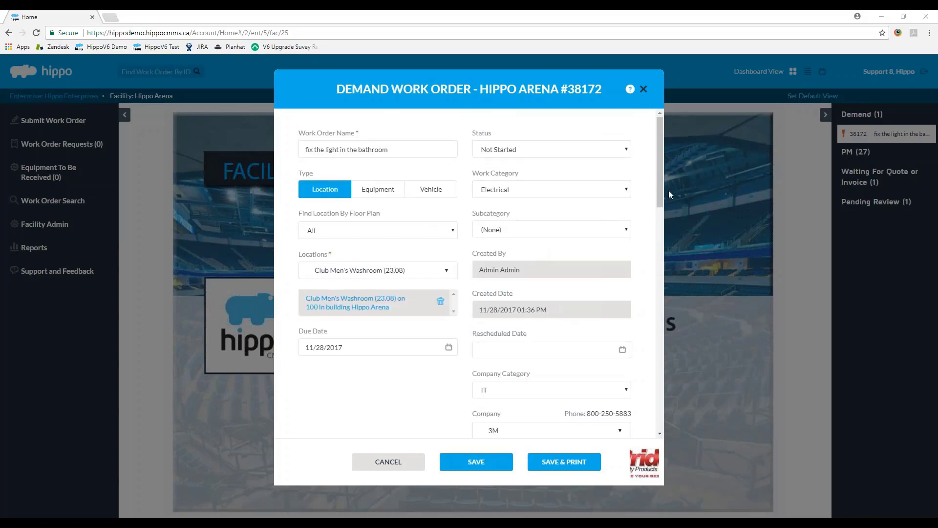
left_click_drag(662, 196, 647, 328)
scroll(572, 233, "down", 5)
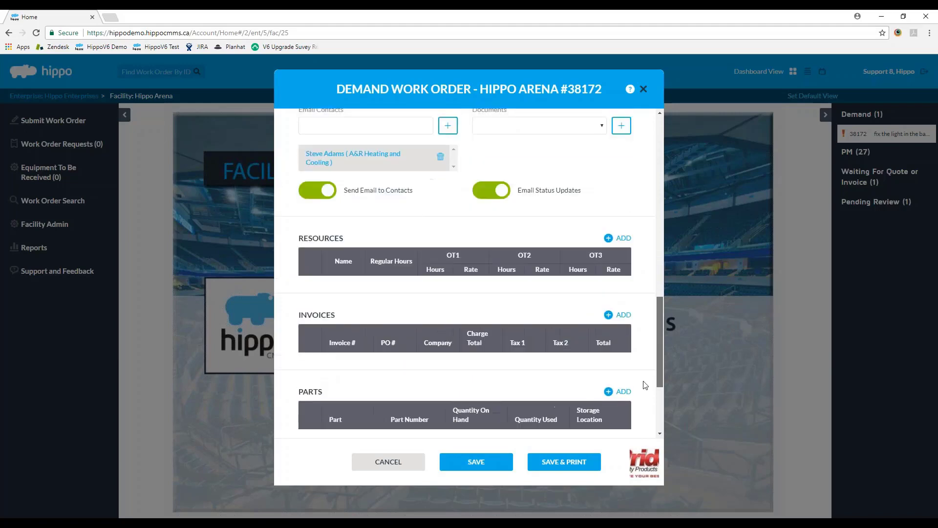
Step: Add Test Resource as a resource on the work order and save it
left_click(618, 213)
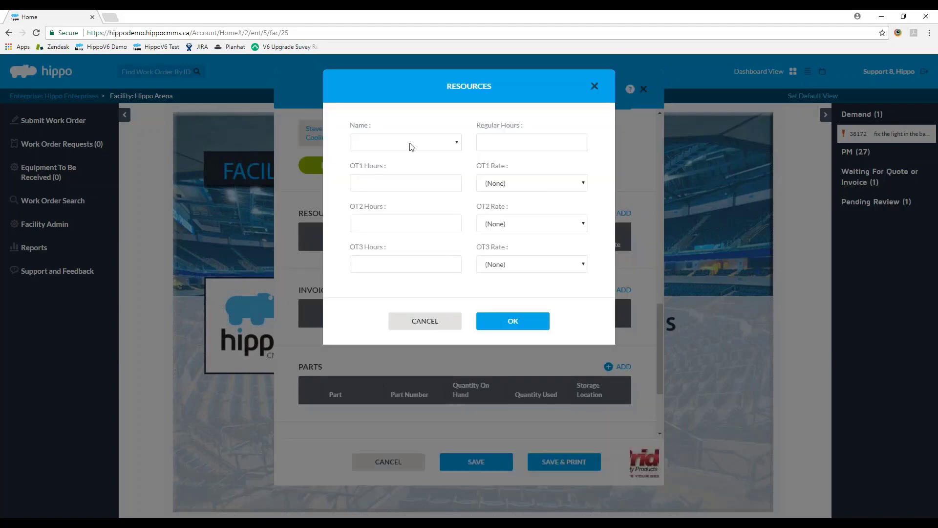
left_click(426, 320)
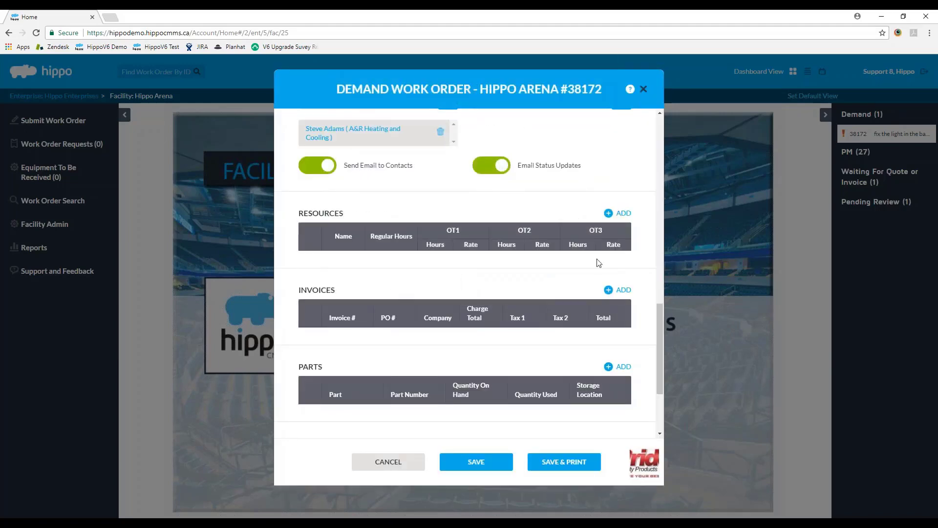
left_click(618, 213)
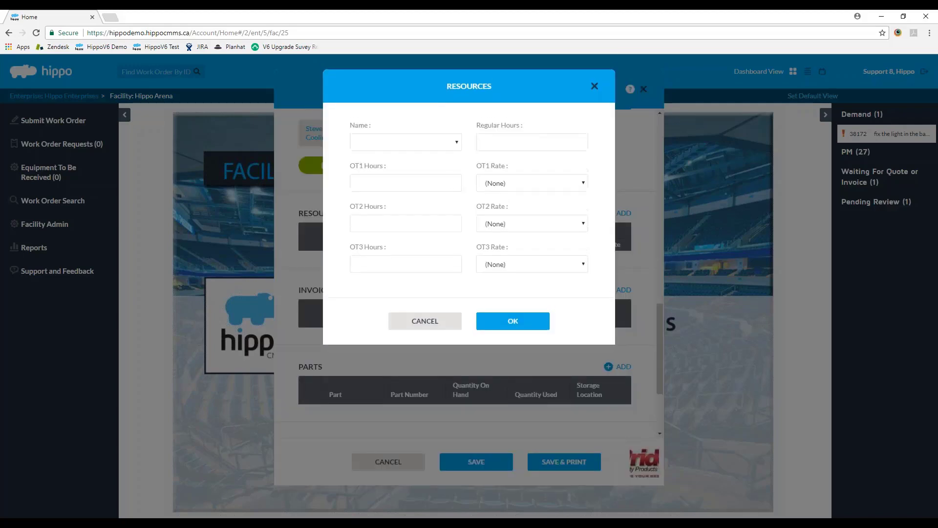
left_click(411, 142)
left_click(386, 252)
left_click(513, 322)
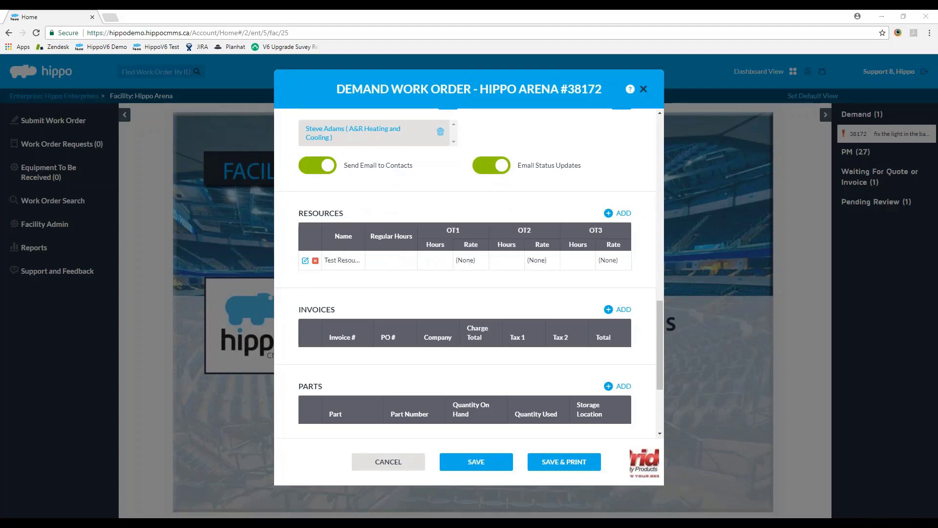
left_click(476, 462)
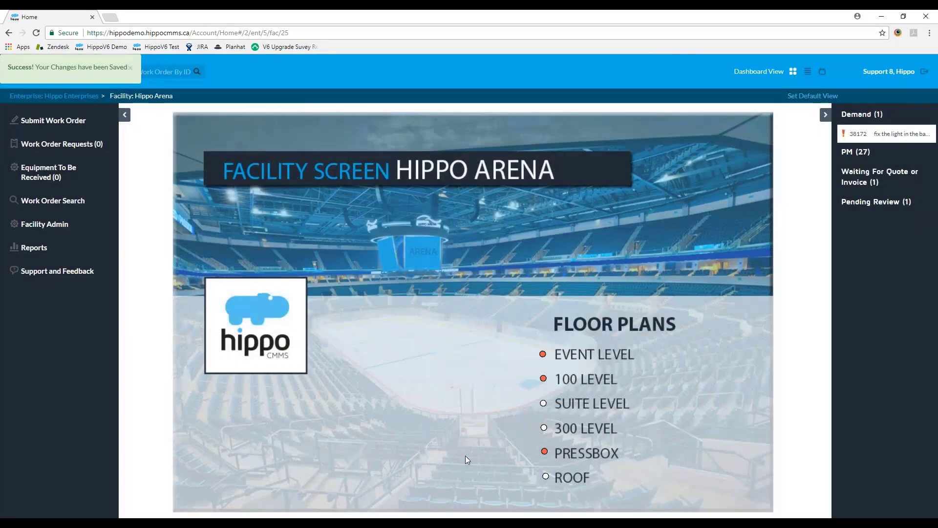
Step: Log out and sign back in with the test resource account's user ID and password
left_click(923, 72)
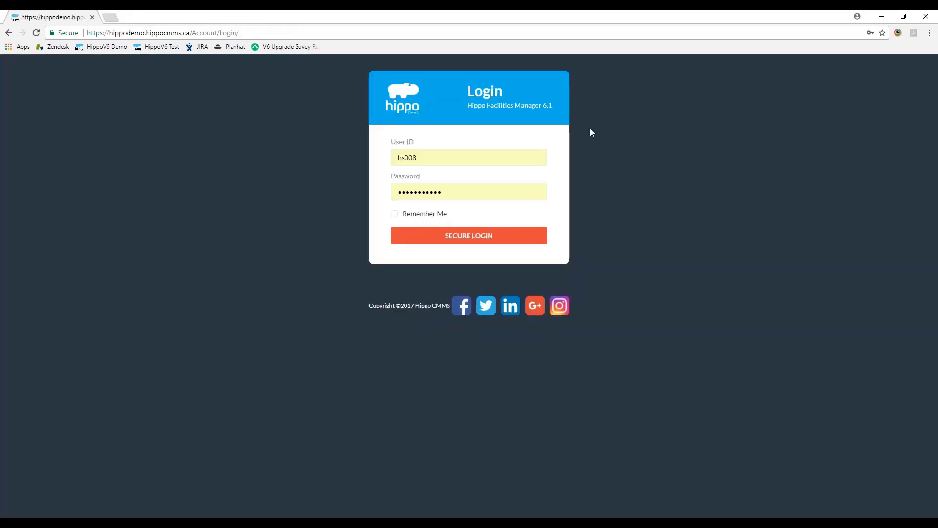
double_click(407, 158)
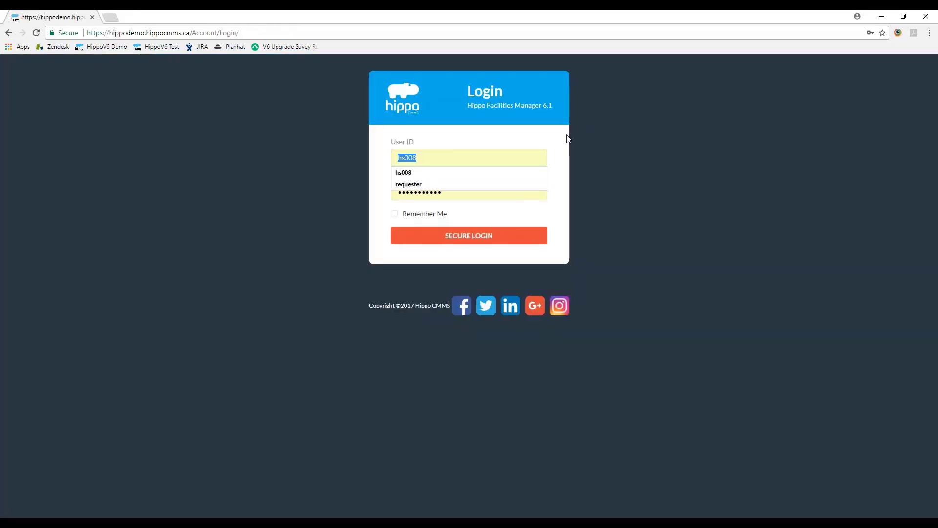
type("res")
key("BackSpace")
key("BackSpace")
key("BackSpace")
type("tresource")
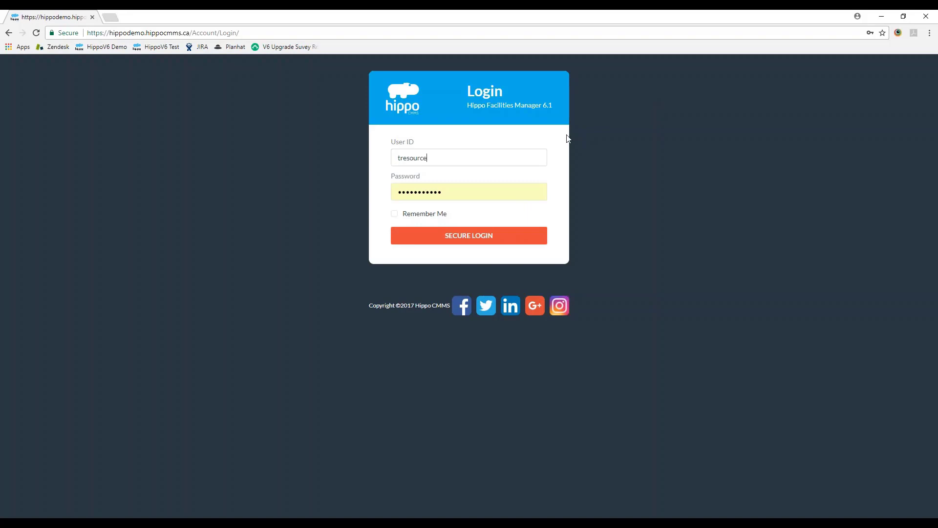
key("Tab")
type("••")
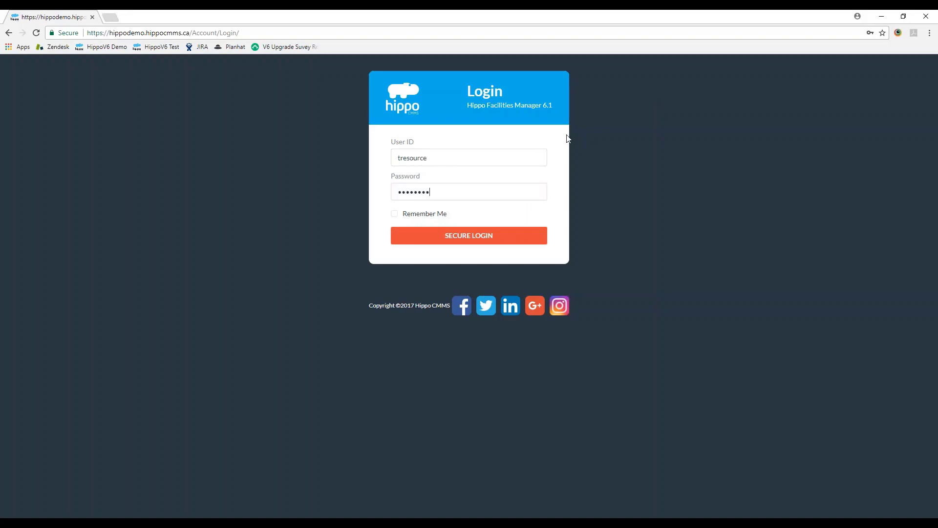
key("Return")
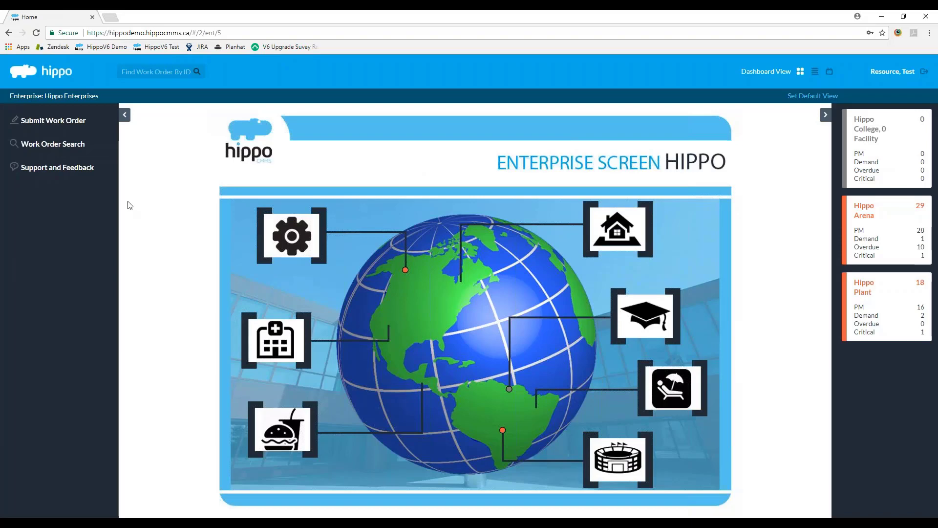
Step: View the Hippo Plant facility's Demand list, then return to the Enterprise screen
left_click(891, 321)
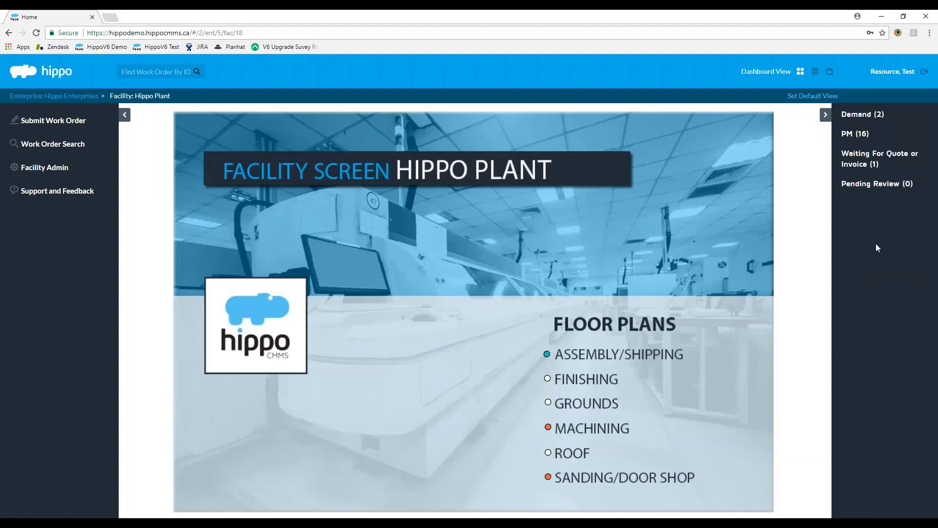
left_click(878, 114)
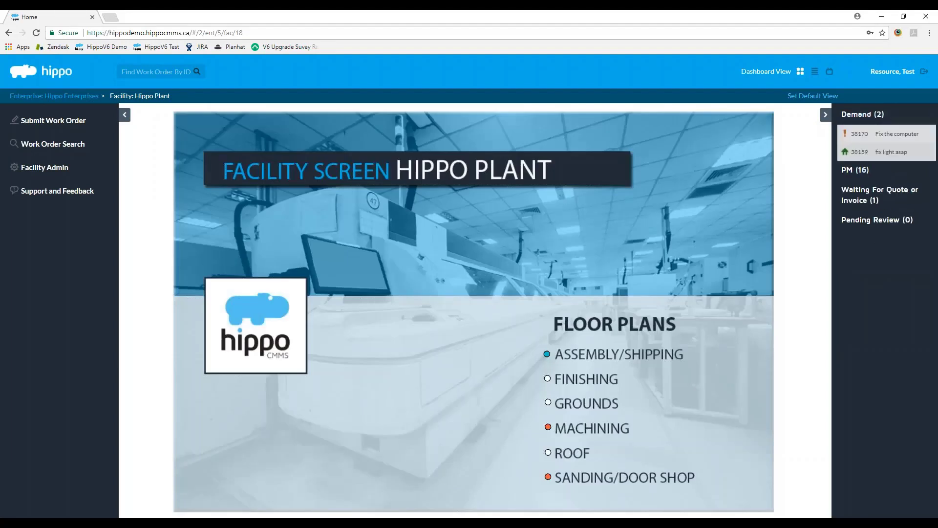
left_click(878, 114)
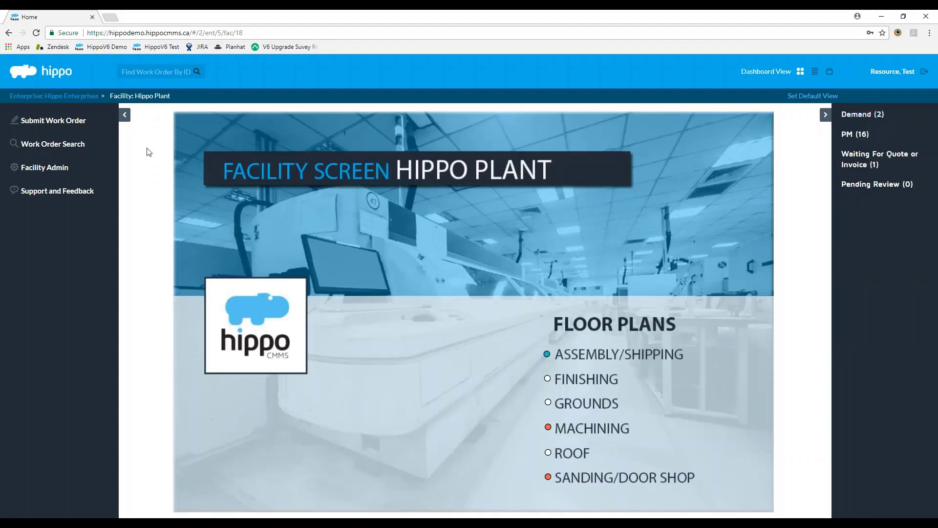
left_click(90, 96)
Step: Open work order 38172 from Hippo Arena's Demand list, review it, and cancel without changes
left_click(894, 230)
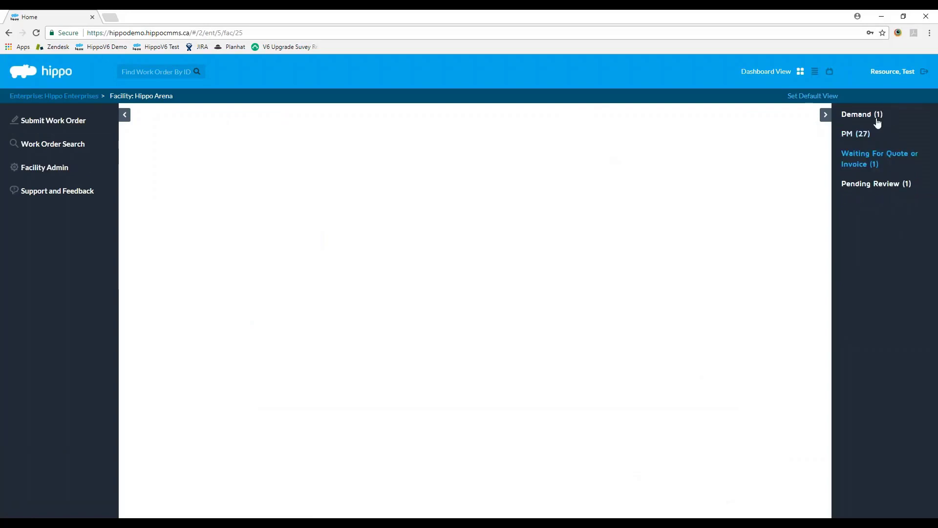
left_click(869, 115)
left_click(885, 136)
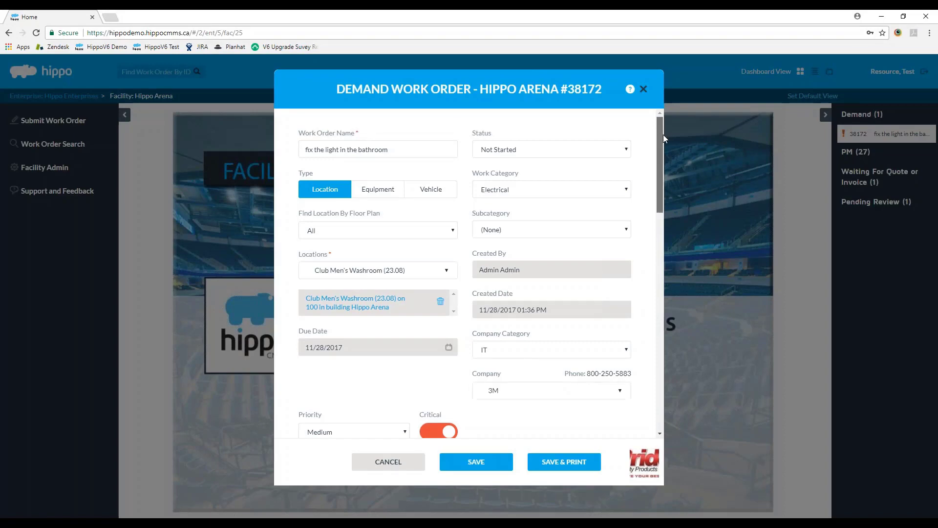
left_click_drag(664, 134, 639, 215)
scroll(639, 216, "down", 4)
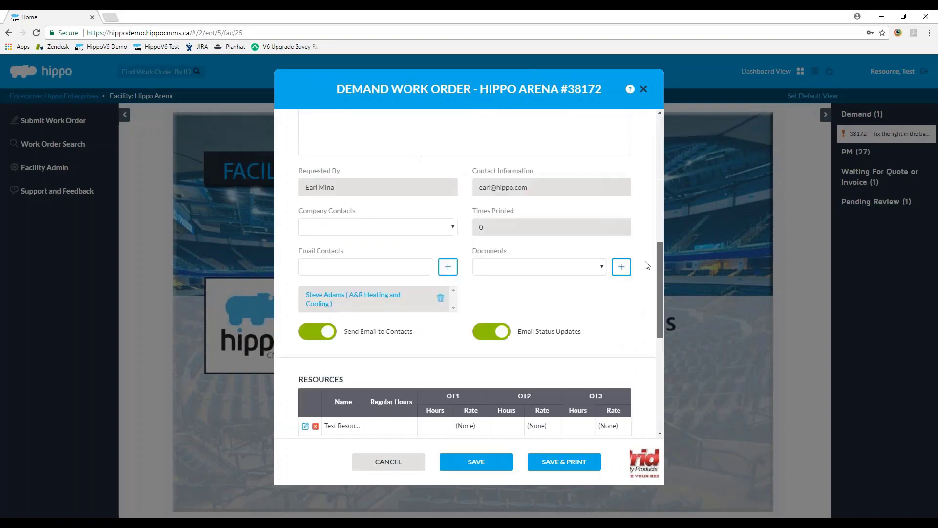
scroll(652, 285, "down", 2)
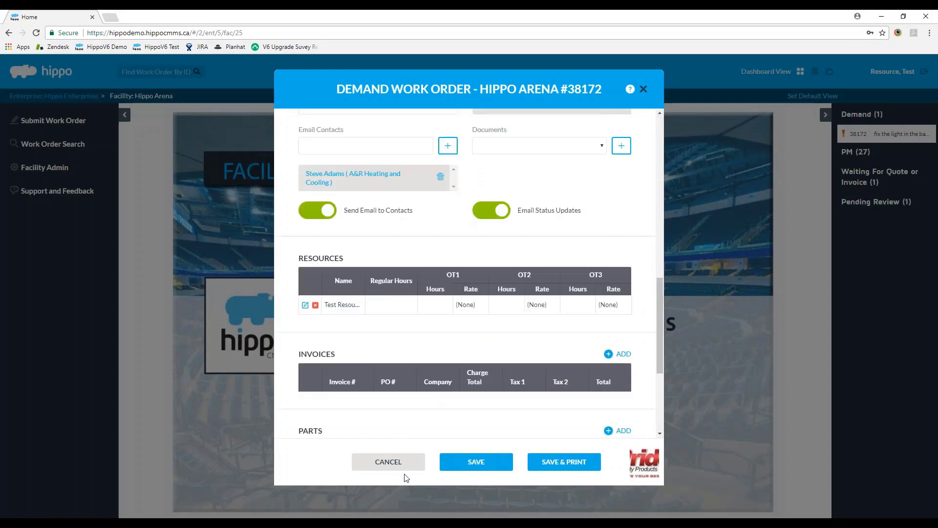
left_click(404, 468)
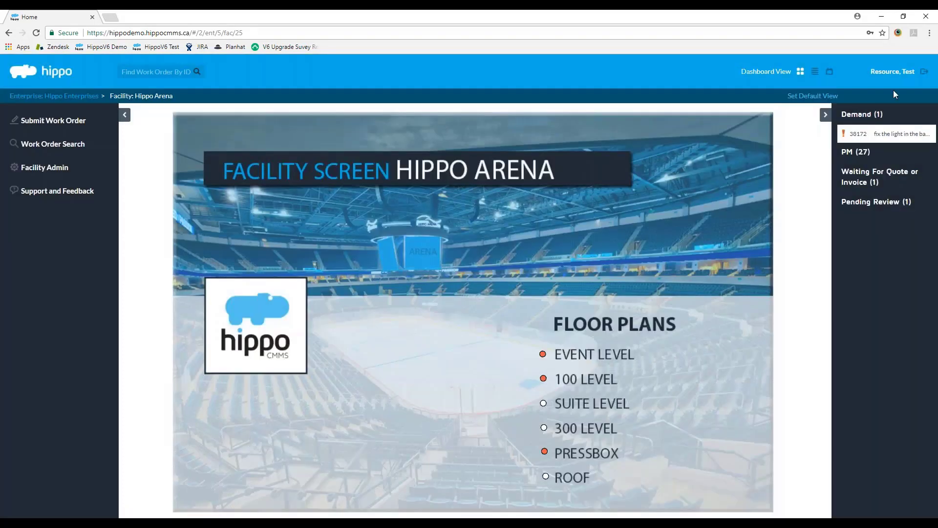
Step: Switch Hippo Arena's work orders to Calendar view and browse December 2017's events
left_click(829, 71)
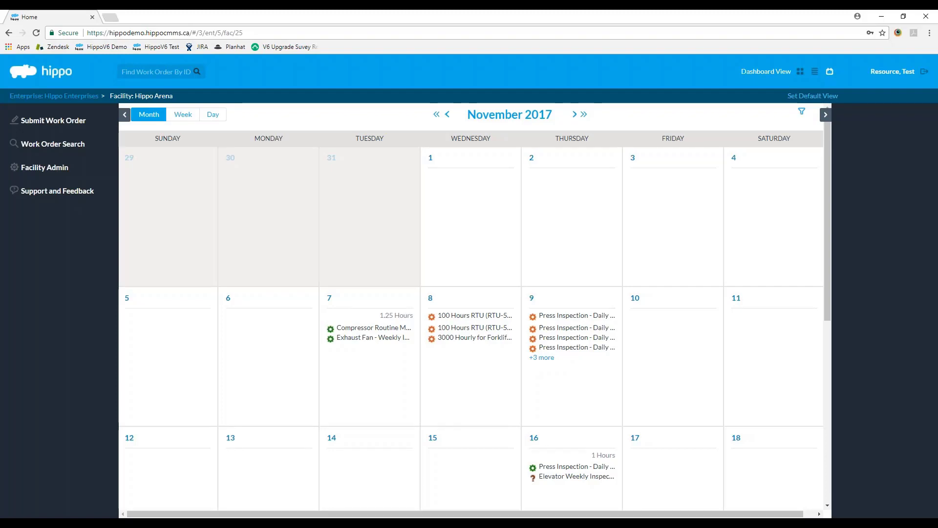
left_click(576, 114)
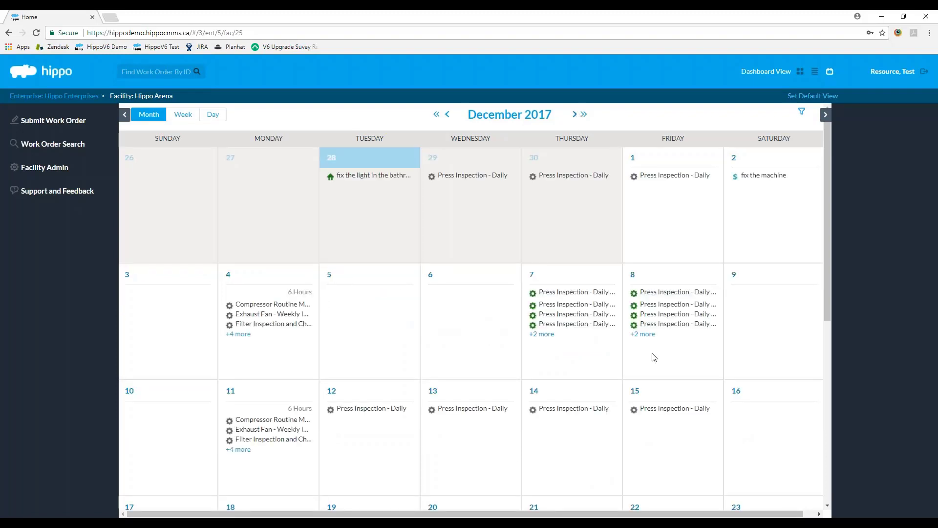
scroll(324, 360, "down", 3)
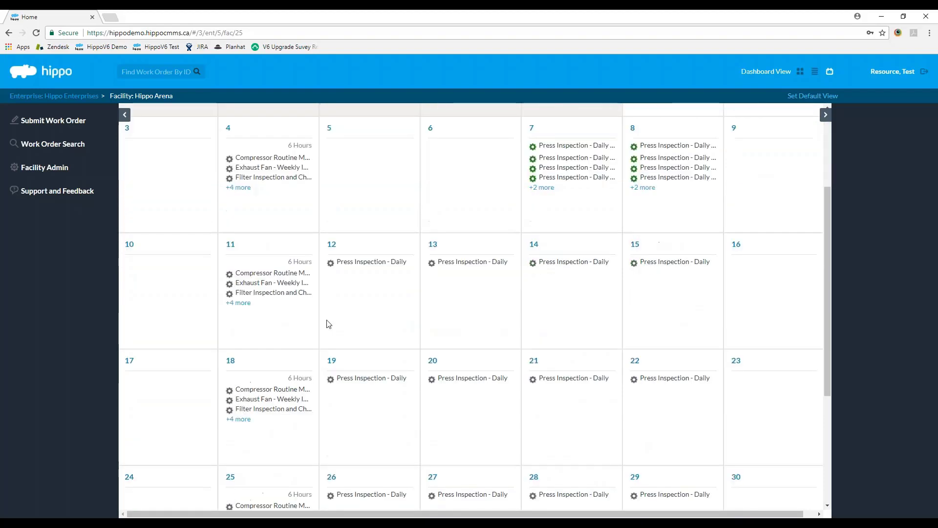
mouse_move(679, 264)
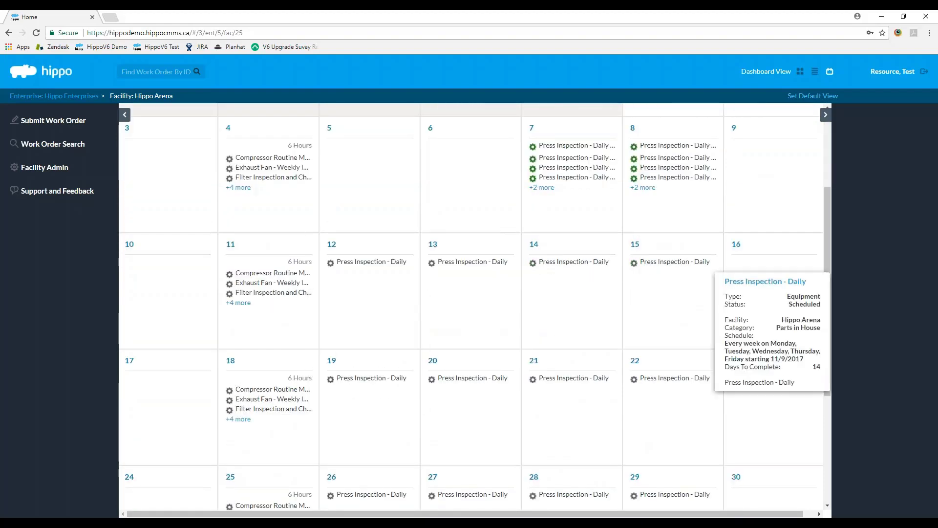
scroll(680, 264, "up", 3)
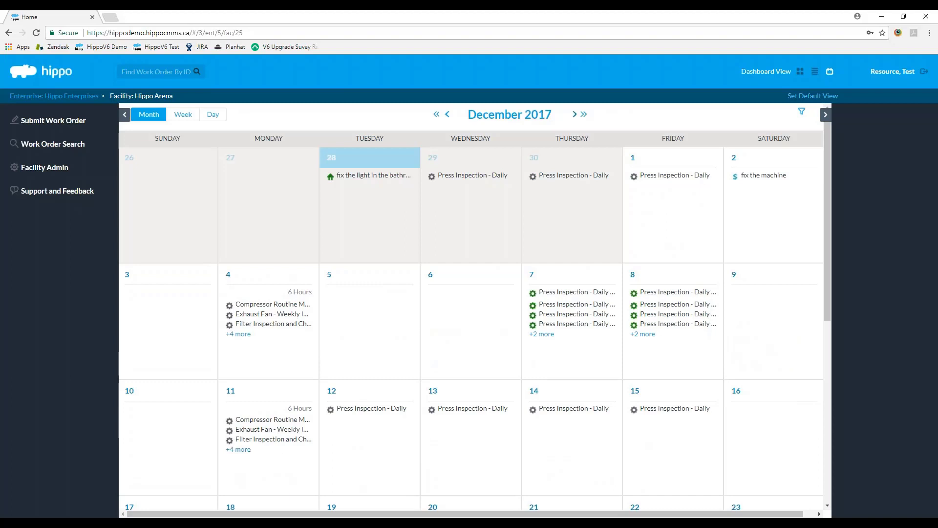
scroll(303, 333, "down", 2)
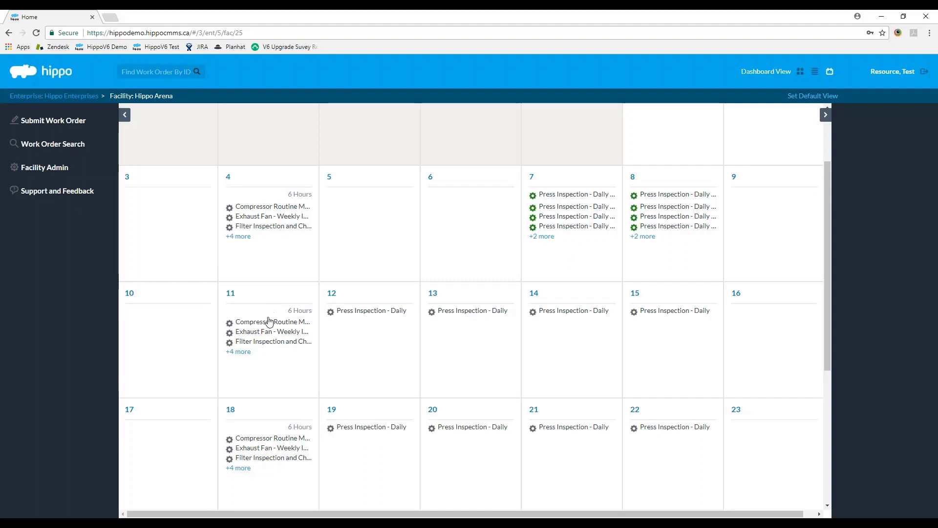
mouse_move(269, 320)
left_mouse_down()
mouse_move(389, 336)
mouse_move(328, 292)
mouse_move(276, 321)
left_mouse_up()
scroll(368, 345, "up", 2)
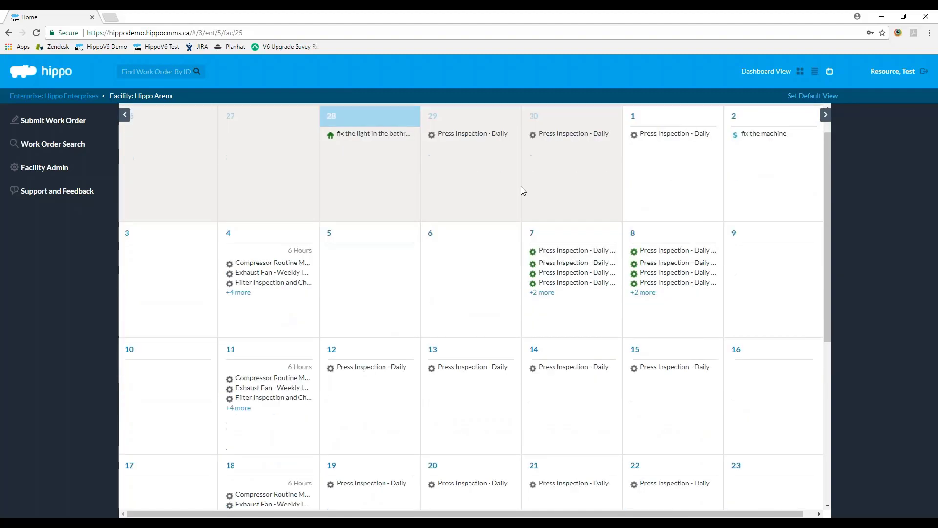
scroll(521, 191, "up", 1)
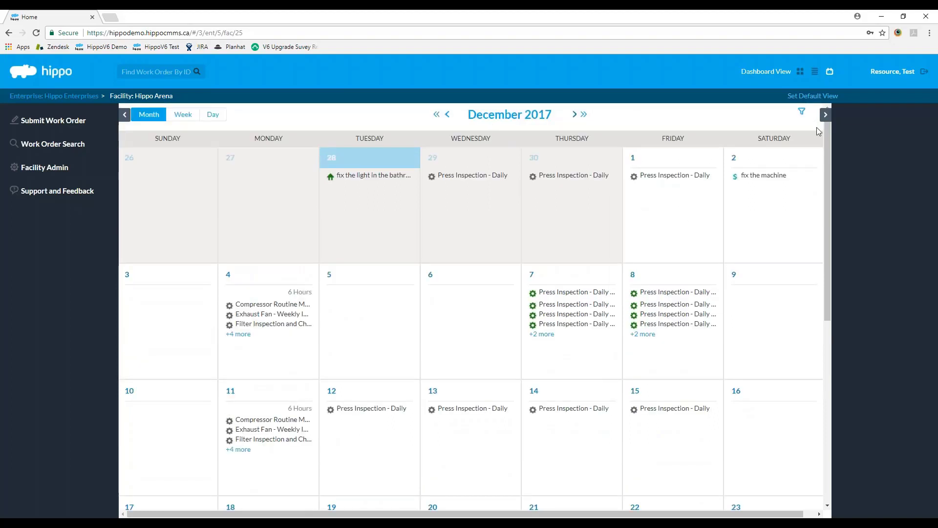
Step: Collapse the sidebar and filter the calendar's Assigned Resources to Test Resource
left_click(802, 112)
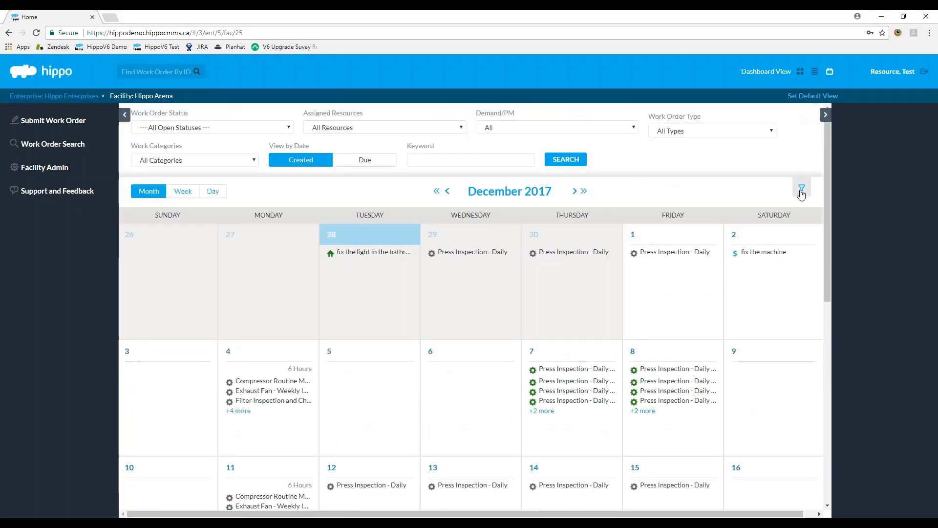
left_click(825, 115)
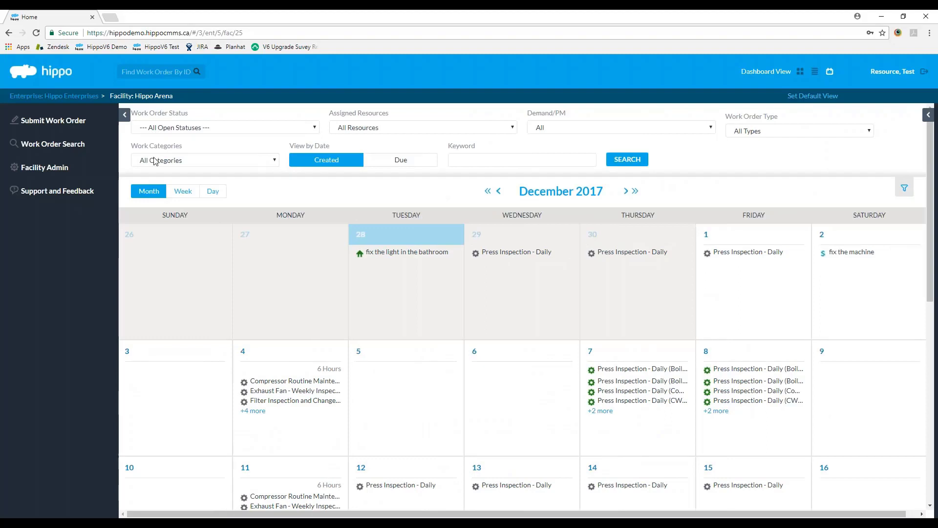
left_click(125, 115)
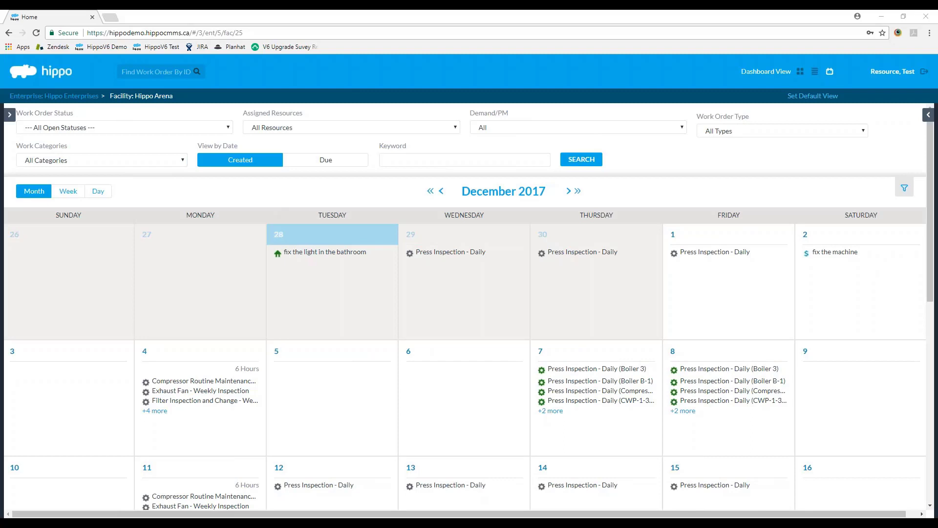
left_click(342, 126)
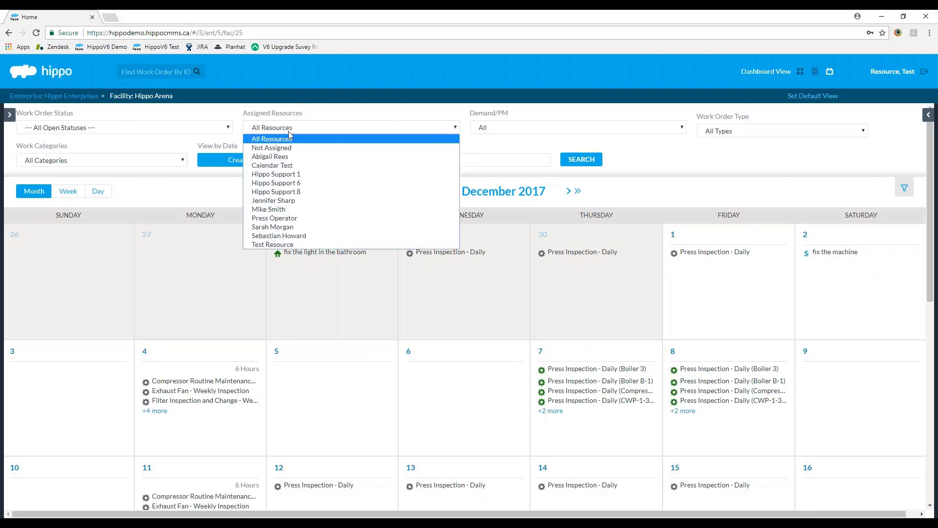
left_click(273, 244)
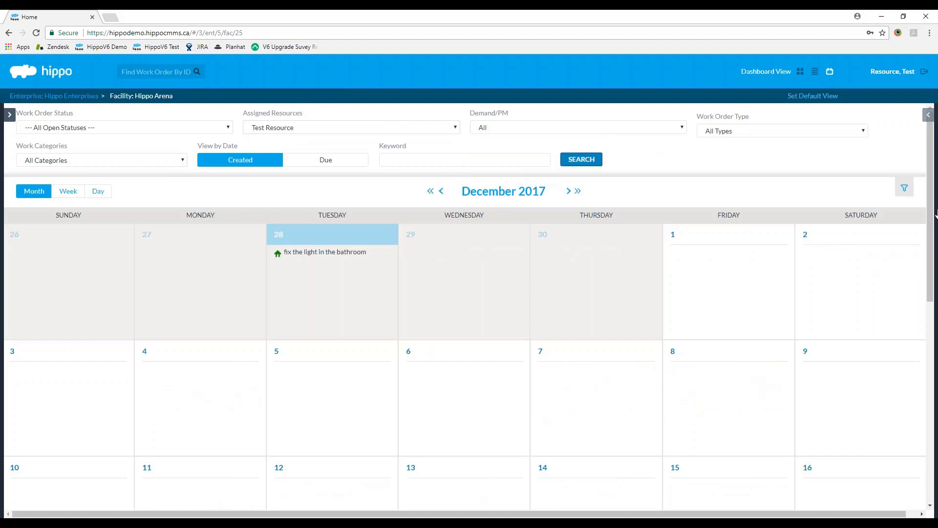
Step: Open the 'fix the light in the bathroom' event from the December 2017 calendar
scroll(469, 306, "down", 7)
scroll(912, 214, "up", 6)
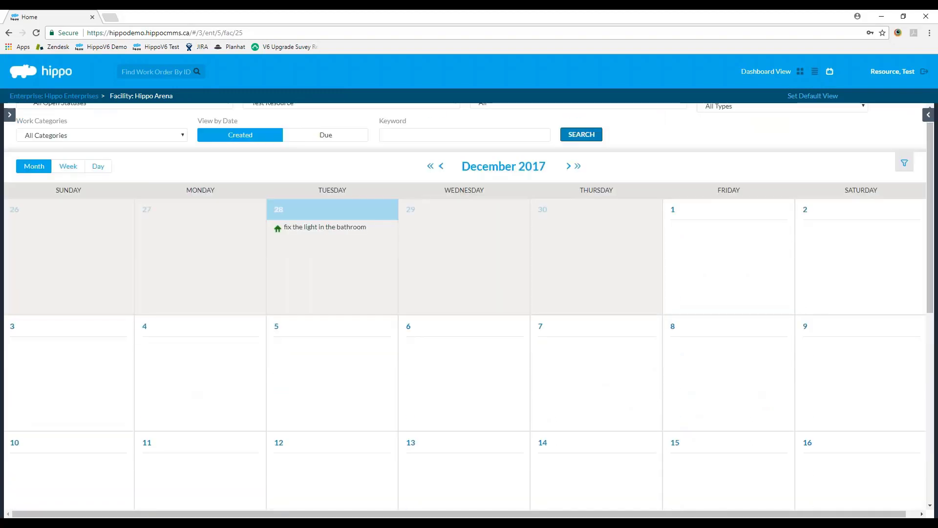
left_click(446, 166)
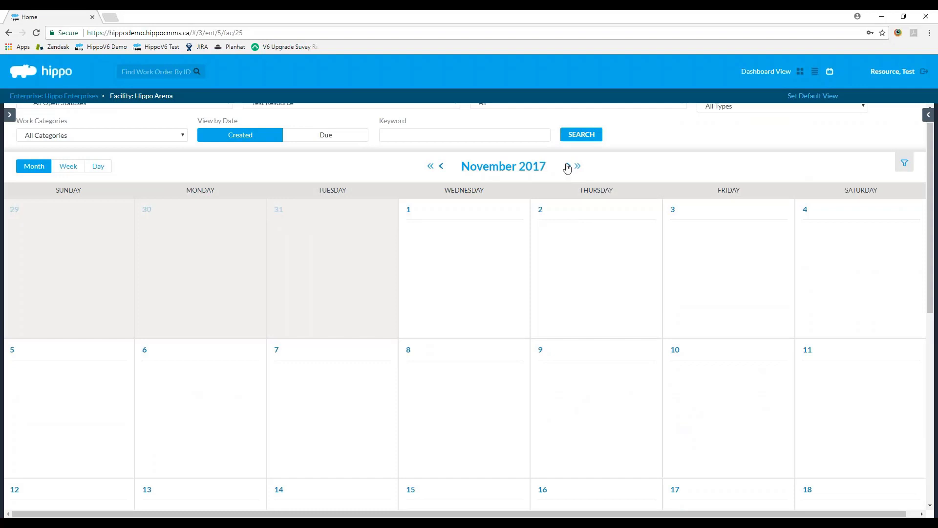
left_click(567, 167)
mouse_move(337, 234)
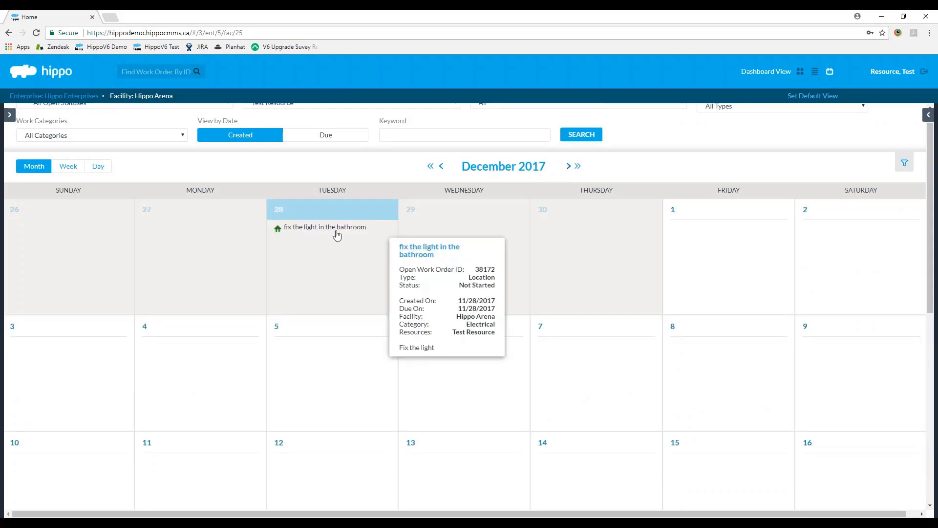
left_click(337, 235)
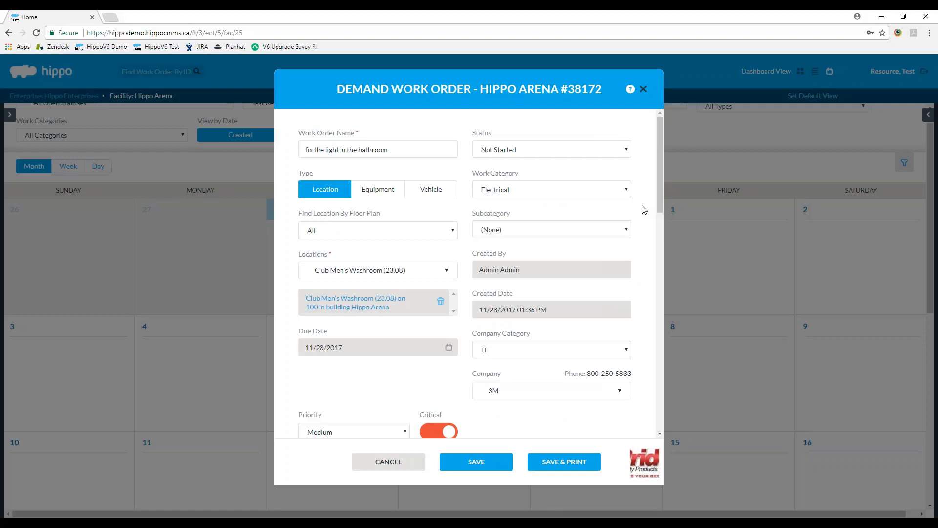
Step: Set work order #38172's Status to Completed, filling Completed Date 11/28/2017
left_click(511, 152)
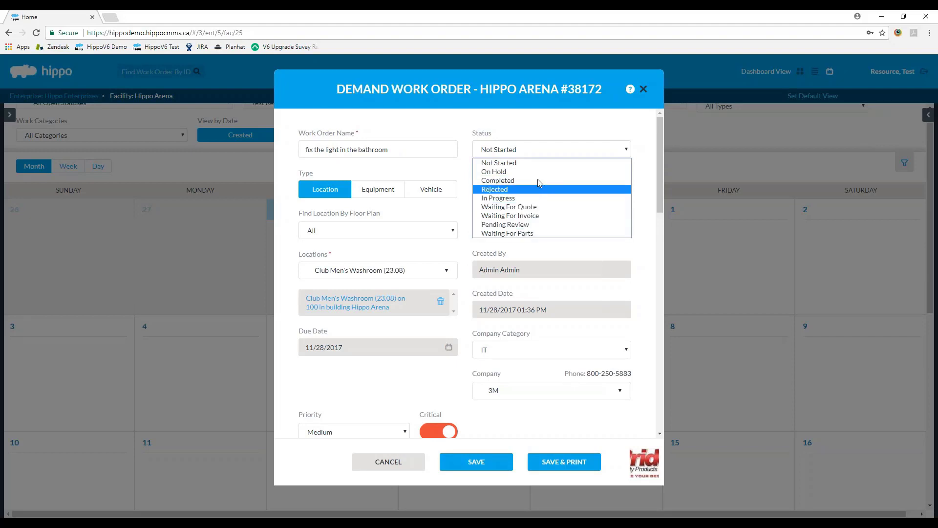
left_click(505, 172)
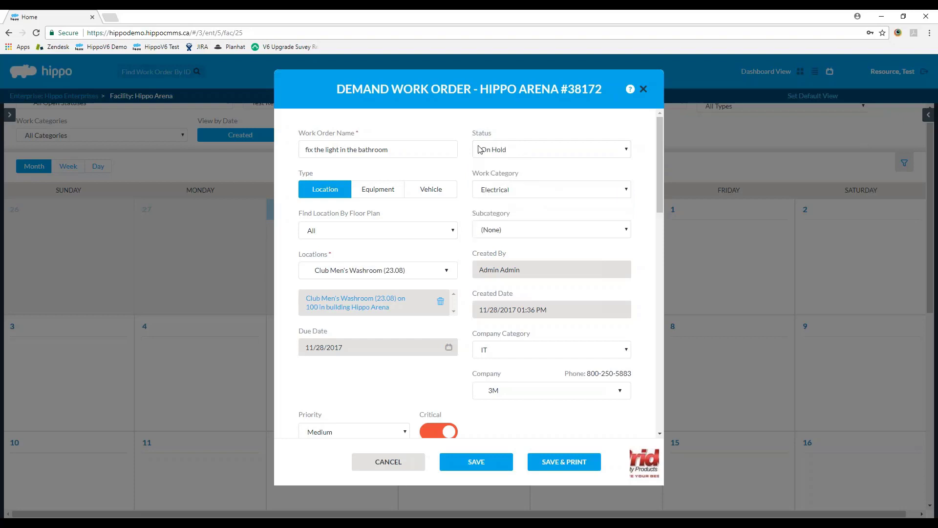
left_click(504, 149)
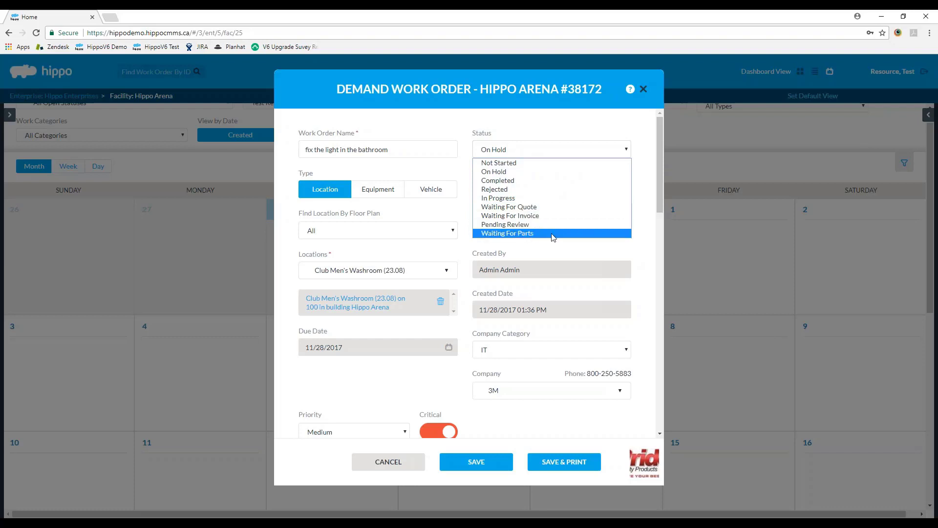
left_click(537, 226)
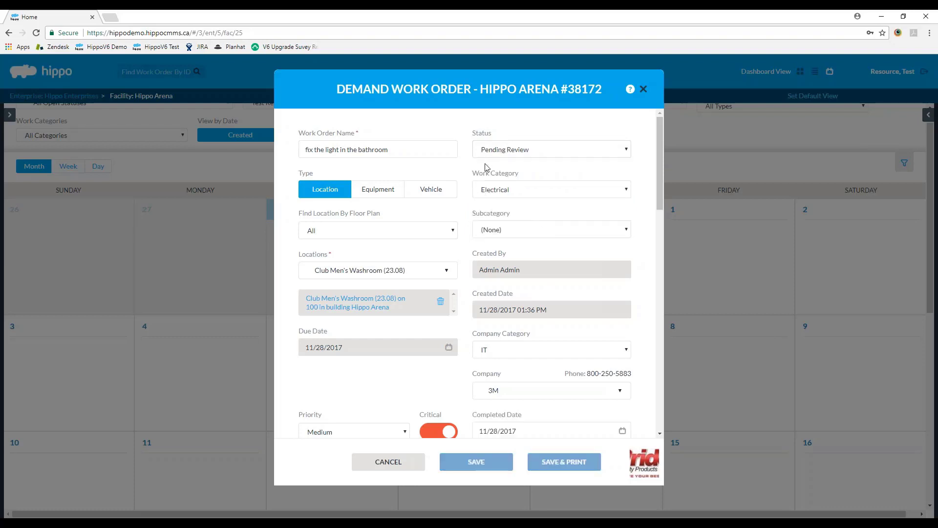
left_click(604, 156)
left_click(516, 180)
left_click_drag(658, 145, 659, 216)
Step: Enter the comment 'work order completed with no issue' and review the regular-hours-required warning
left_click(589, 277)
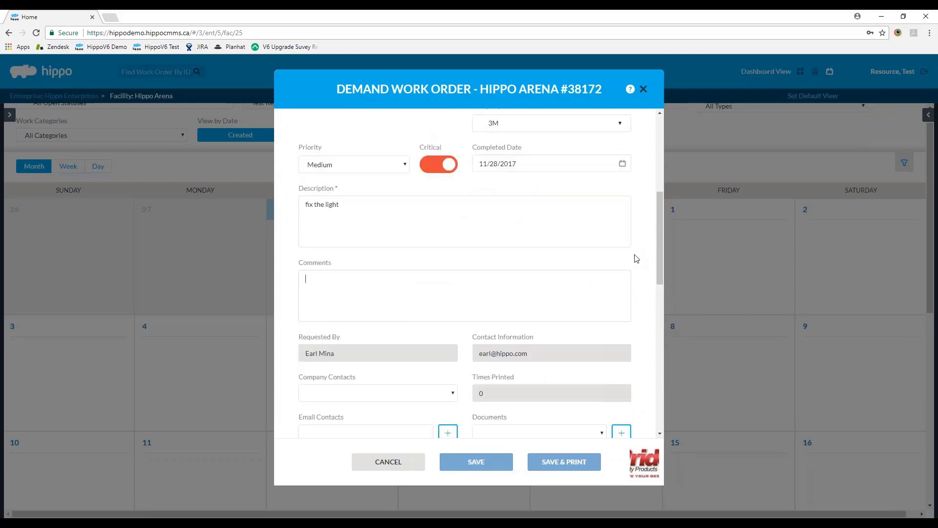
type("work order completed with no issue.")
scroll(658, 262, "up", 5)
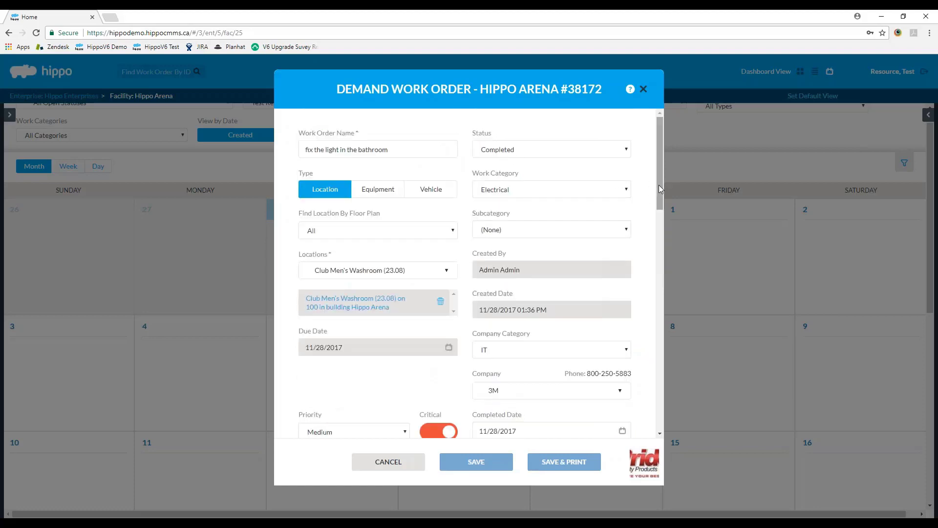
left_click_drag(660, 189, 538, 289)
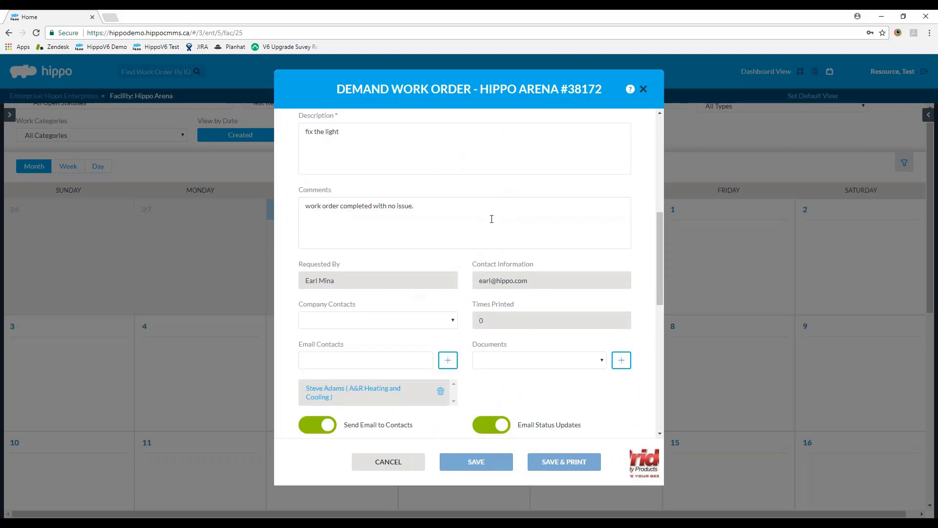
scroll(492, 219, "down", 7)
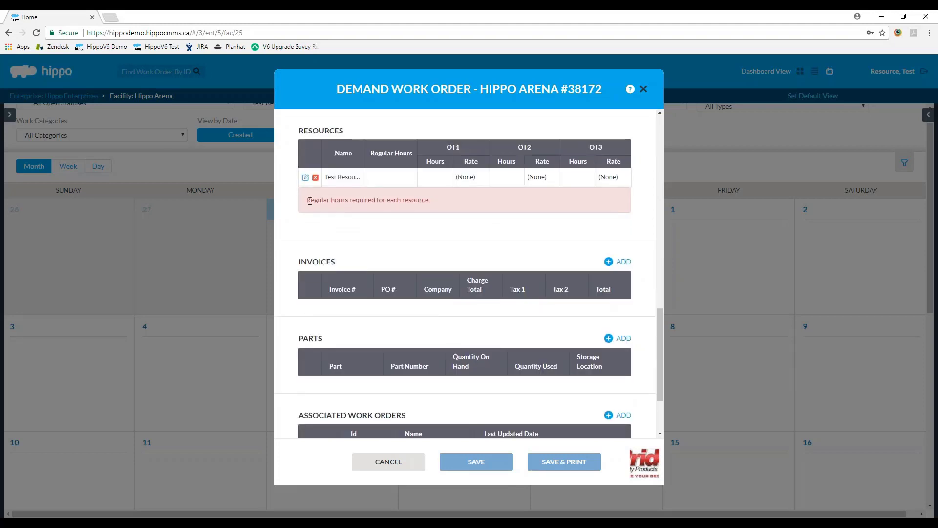
left_click_drag(306, 200, 441, 201)
left_click(441, 201)
Step: Enter 0.25 in Regular Hours on the Test Resource row and confirm
left_click(305, 176)
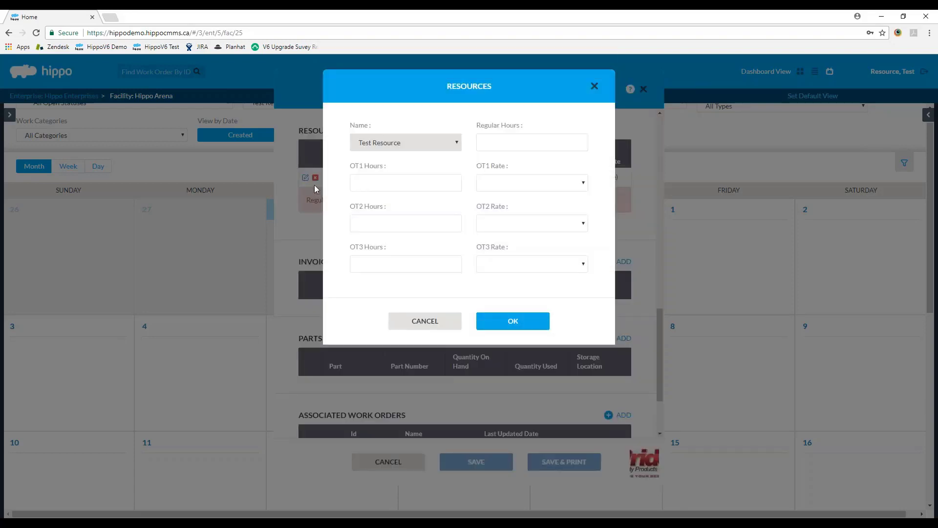
left_click(501, 147)
left_click(514, 320)
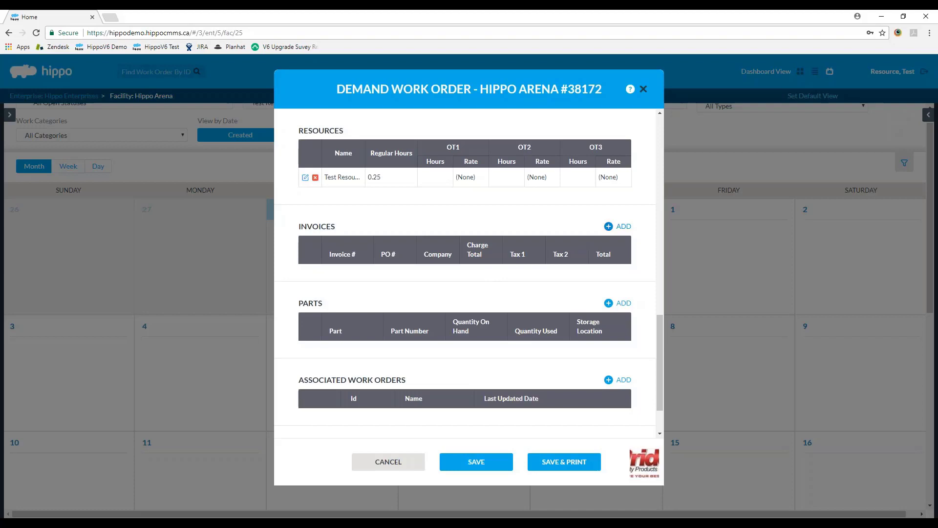
Step: Add invoice 2345 from company 3M to the work order
left_click(618, 226)
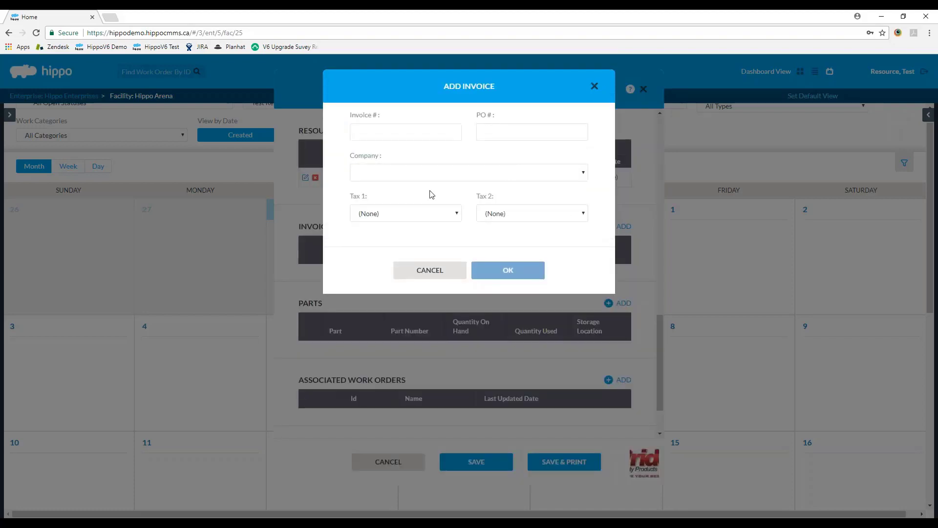
type("23")
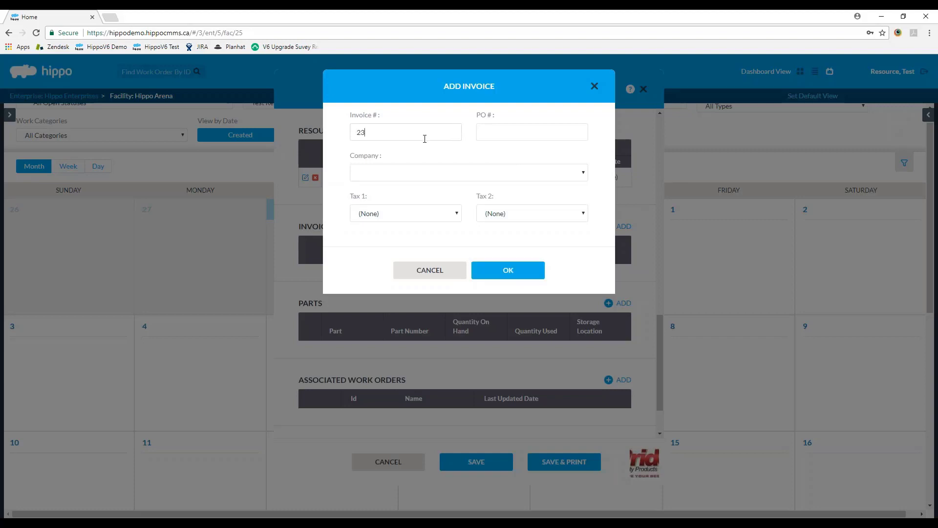
type("45")
left_click(376, 171)
mouse_move(584, 202)
left_mouse_down()
mouse_move(582, 277)
mouse_move(581, 193)
left_mouse_up()
left_click(375, 196)
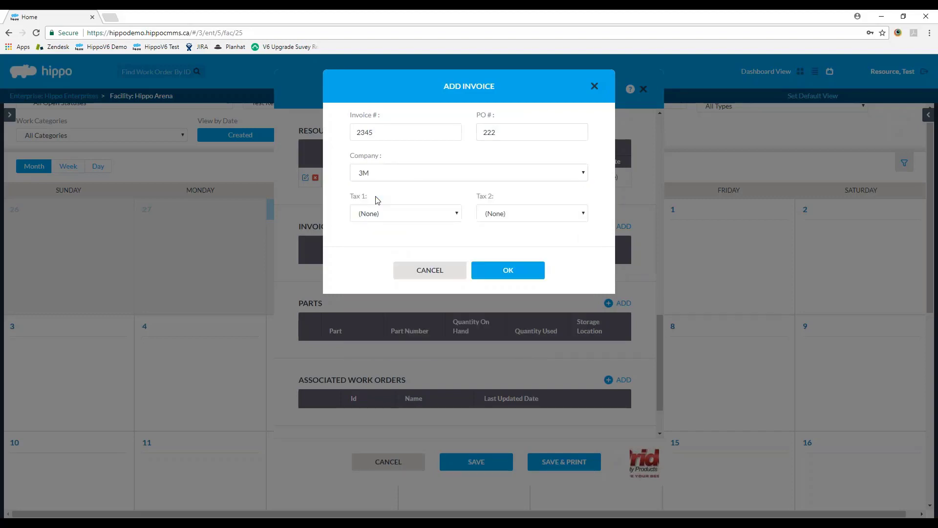
left_click(508, 269)
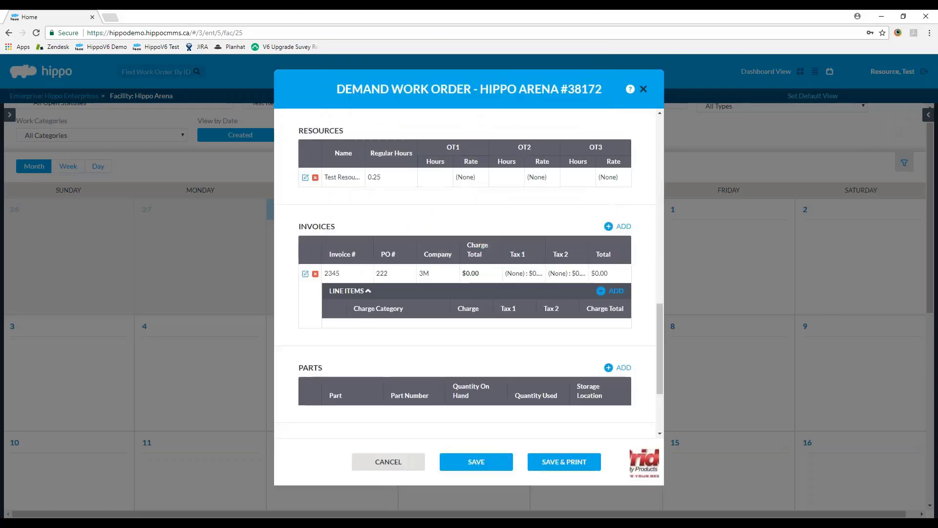
Step: Add a $15.00 Materials line item to the invoice
left_click(606, 291)
left_click(375, 135)
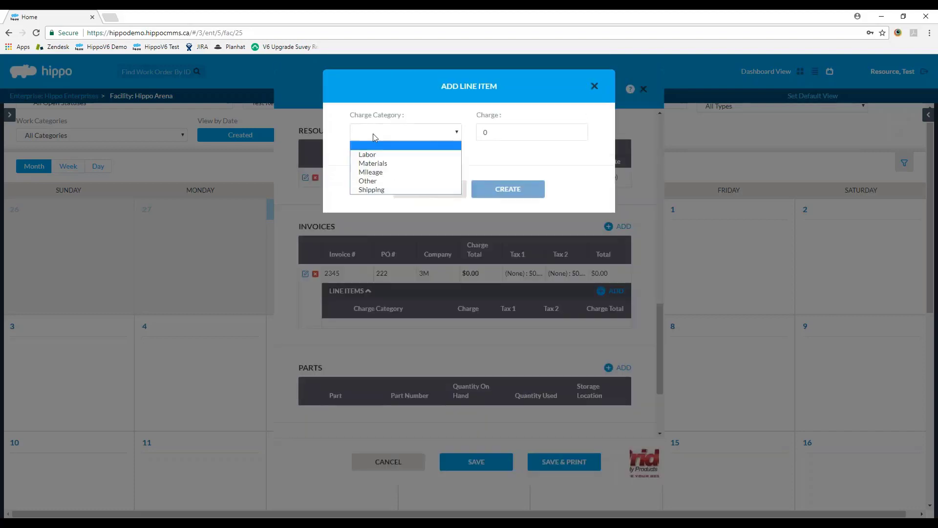
left_click(373, 164)
key("Tab")
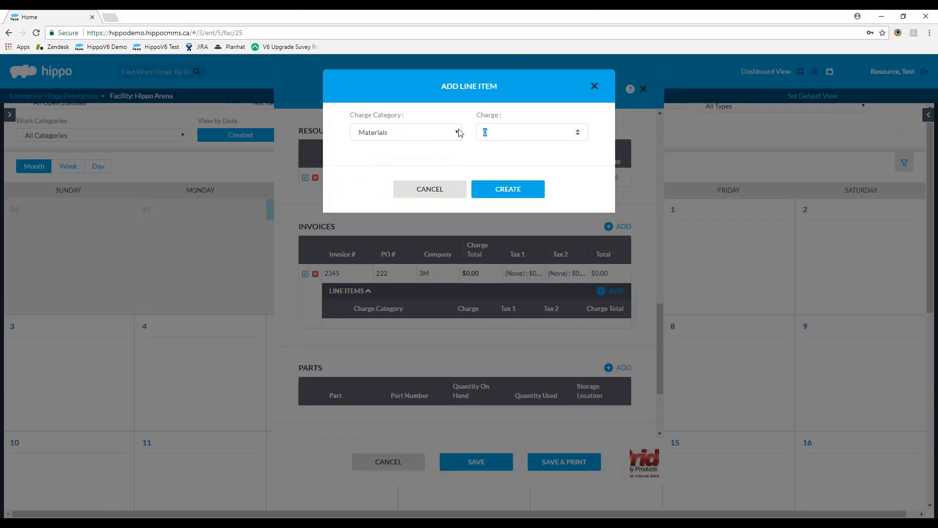
type("15")
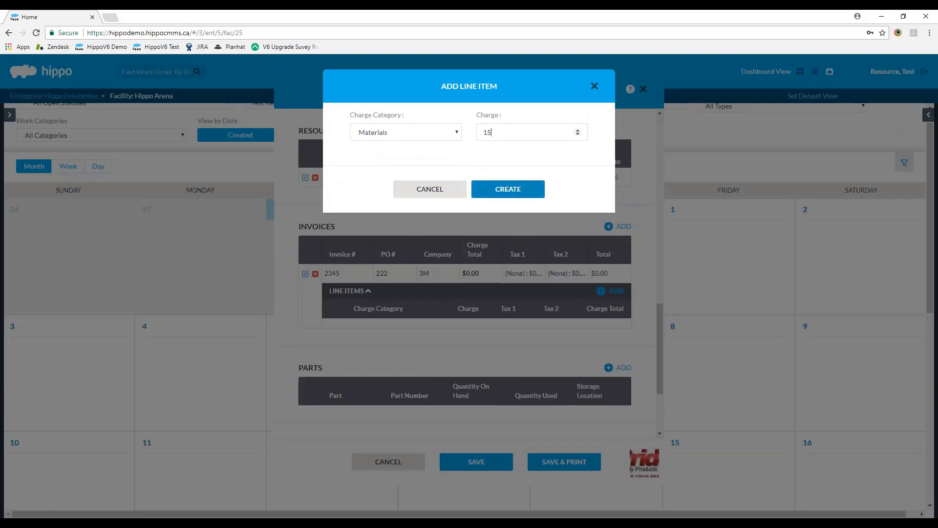
left_click(508, 188)
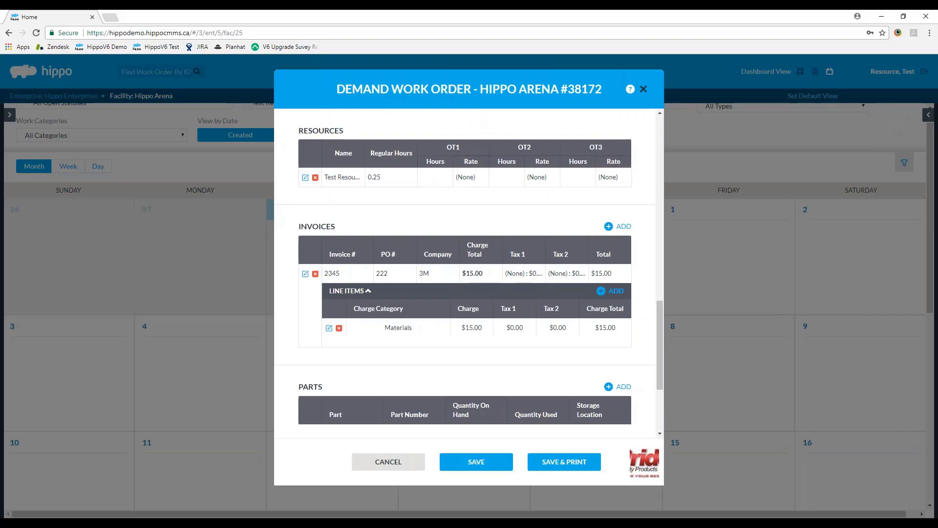
Step: Add part 12' Belt from General Maintenance with quantity used 1
scroll(498, 242, "down", 3)
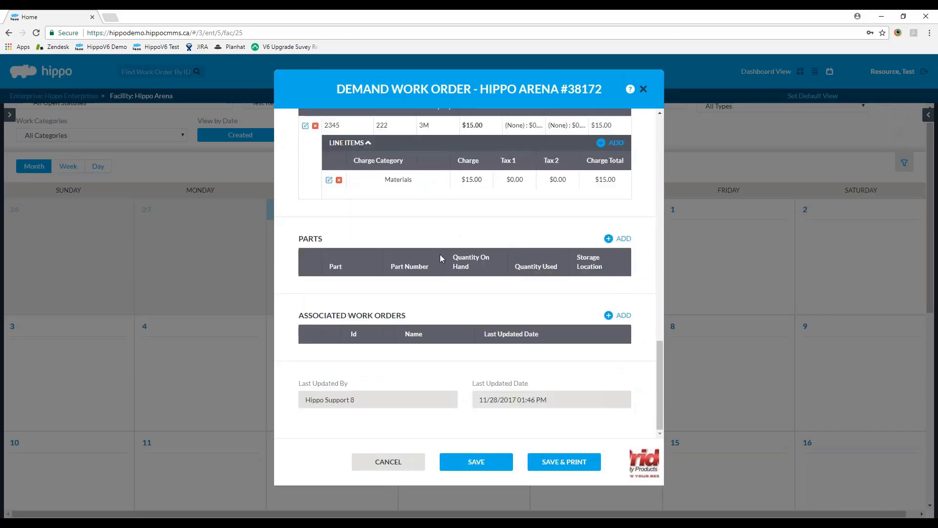
left_click(620, 238)
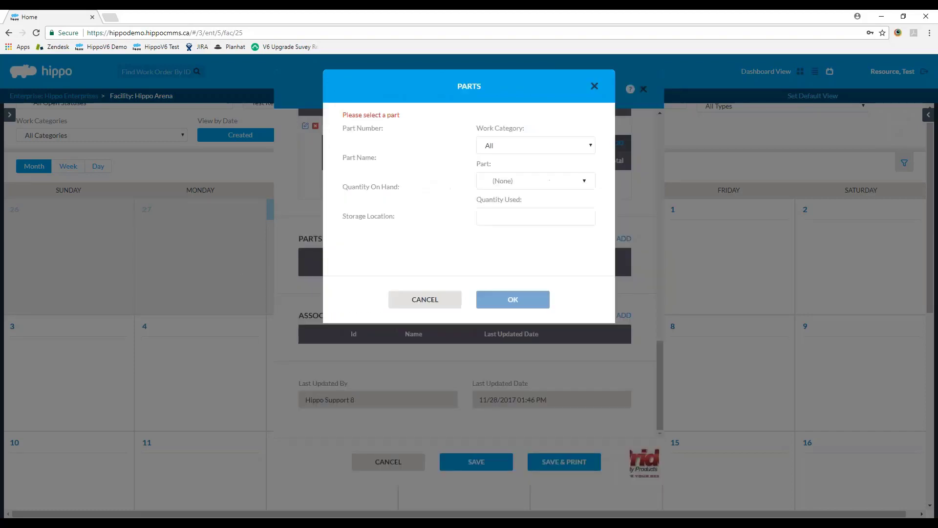
left_click(490, 147)
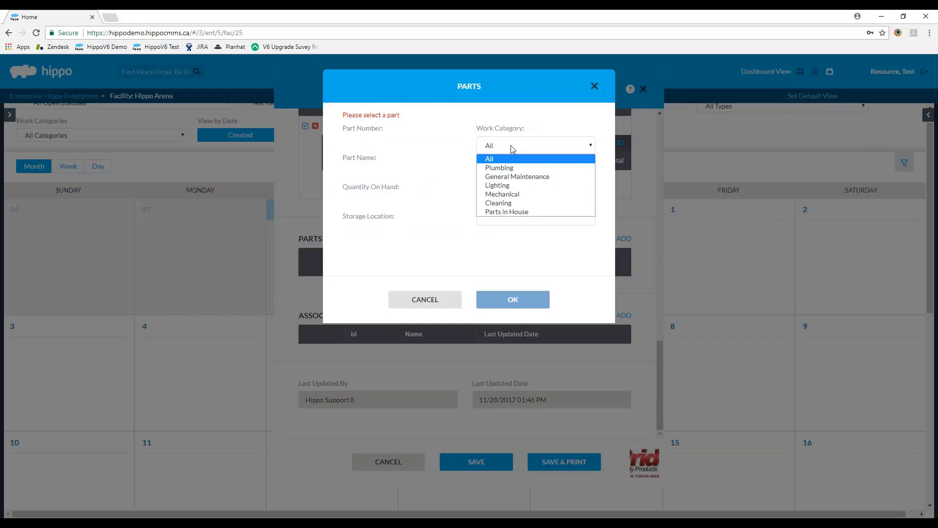
left_click(521, 180)
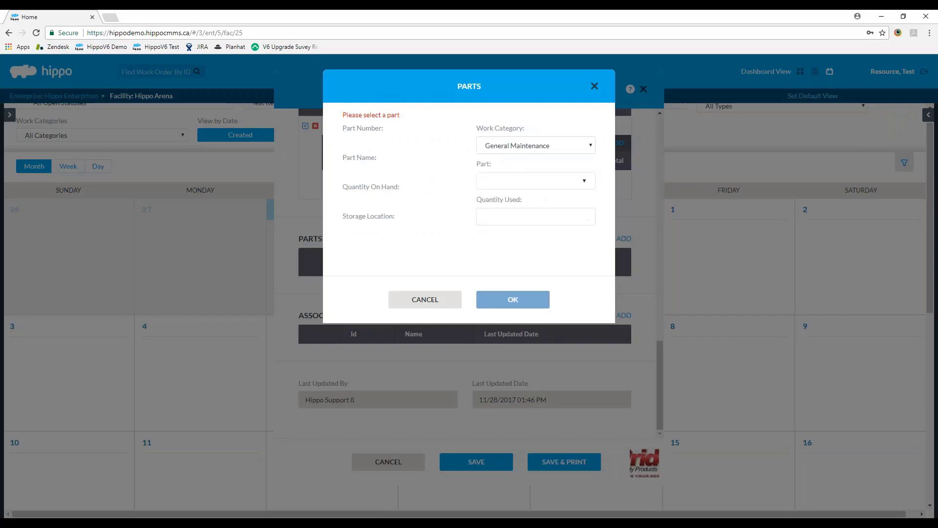
left_click(510, 181)
left_click(488, 257)
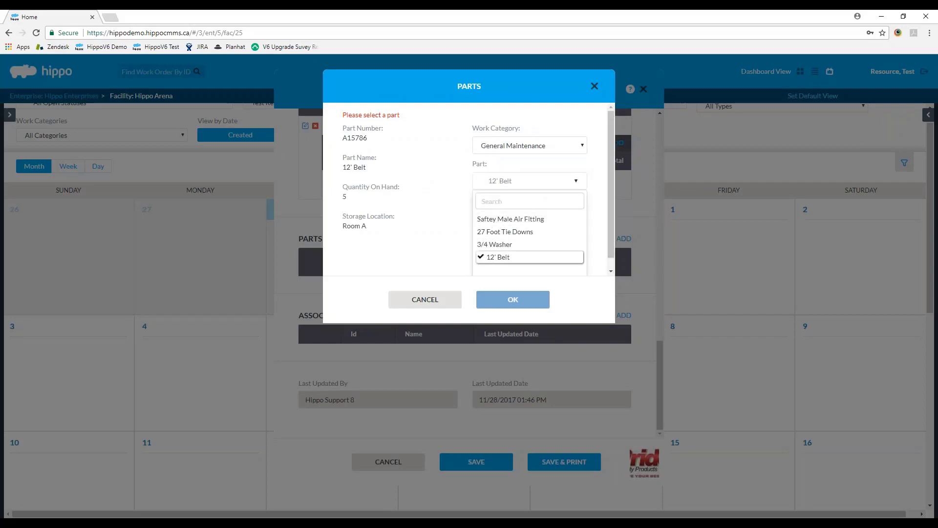
left_click(501, 217)
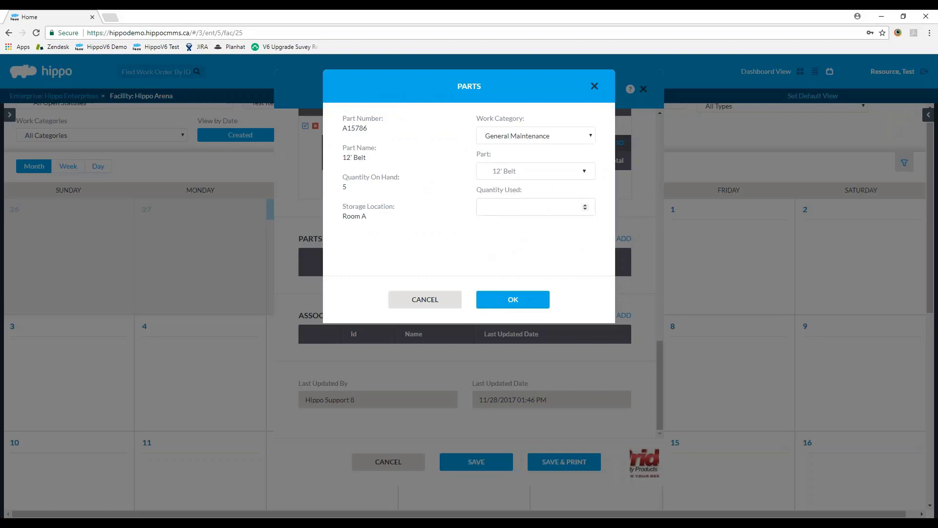
left_click(513, 299)
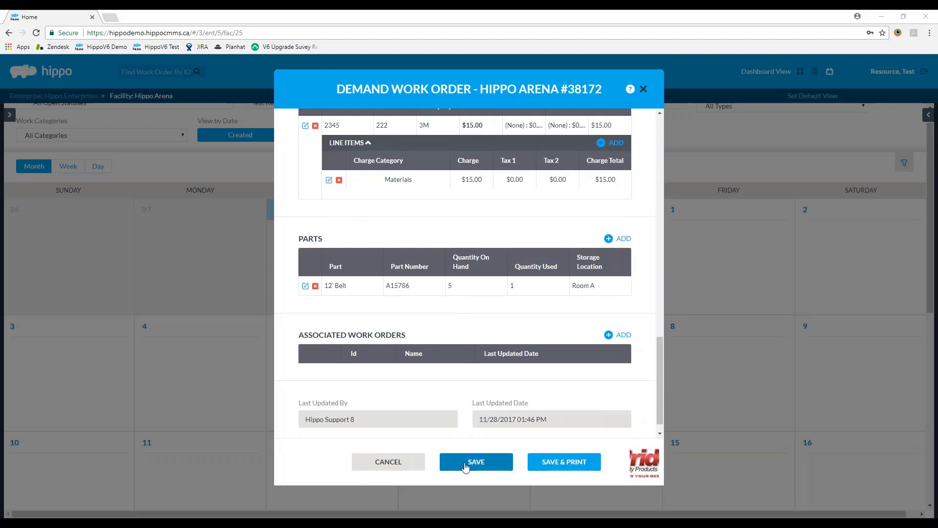
Step: Save work order #38172 and filter the calendar to Completed work orders
left_click(439, 462)
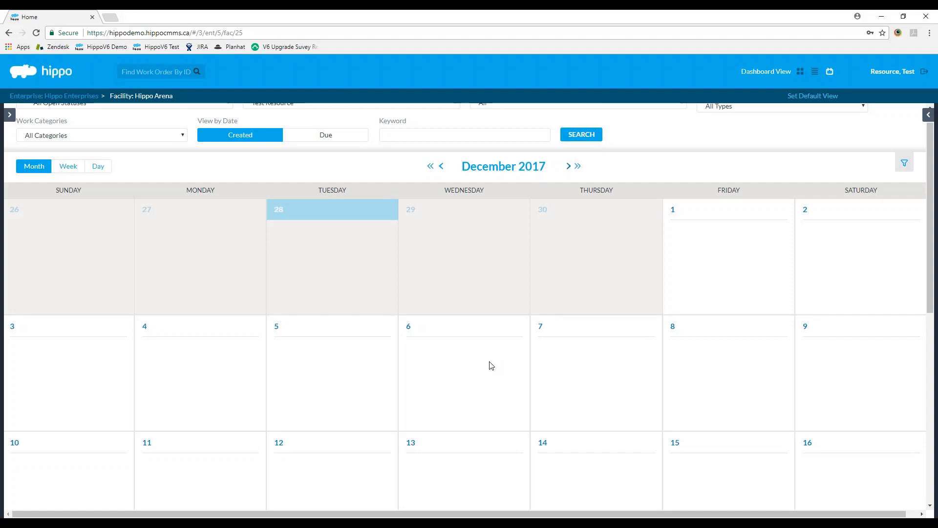
scroll(491, 365, "up", 1)
left_click(42, 127)
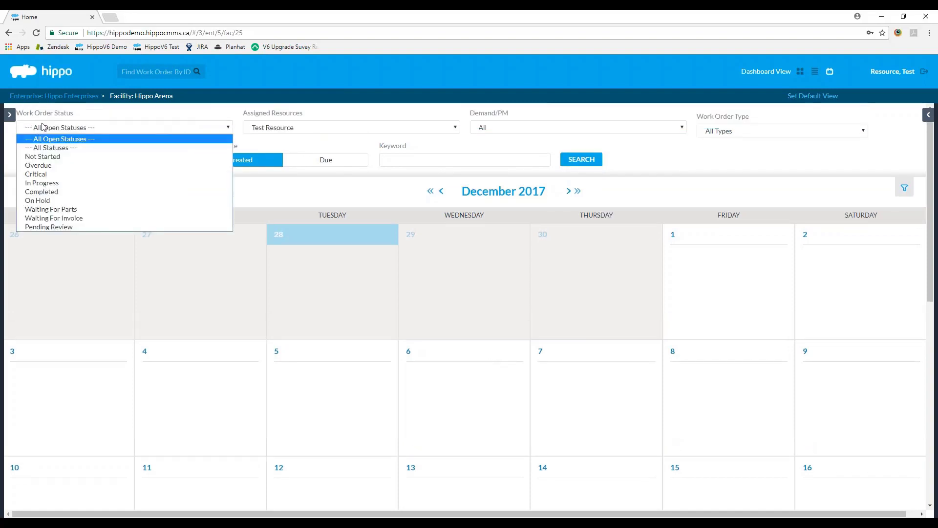
left_click(47, 192)
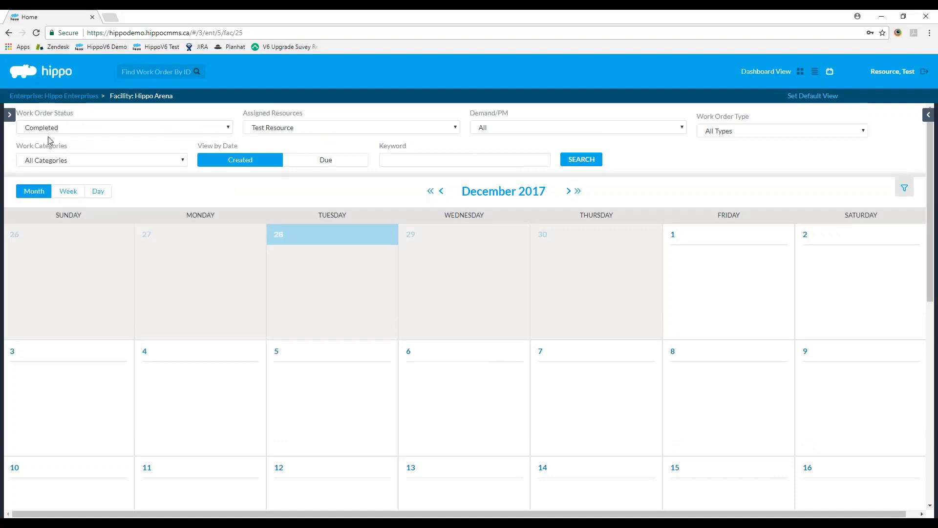
left_click(571, 163)
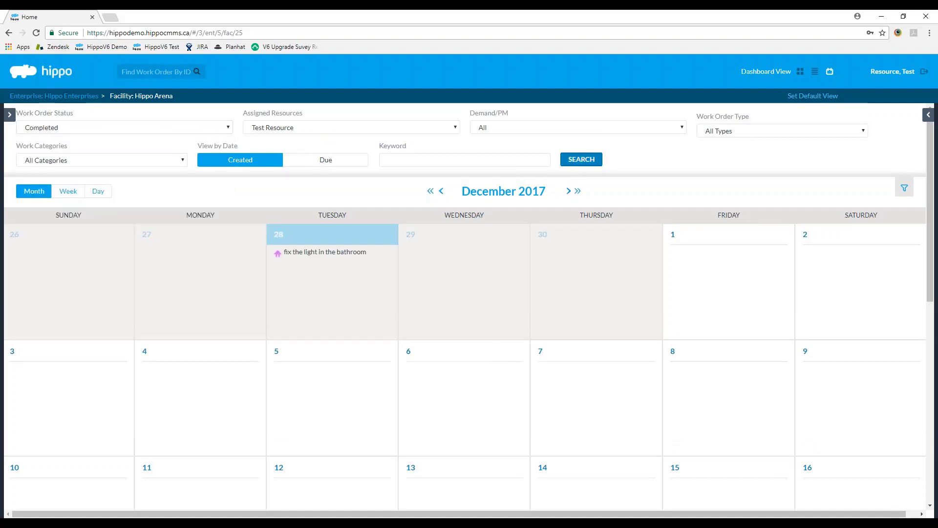
Step: Open the completed bathroom light work order and start adding an associated work order
left_click(282, 253)
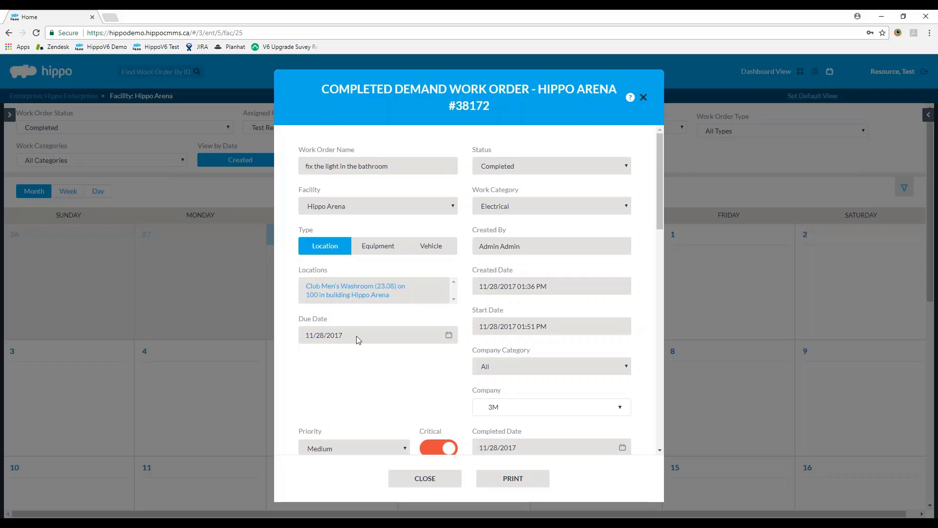
left_click_drag(657, 210, 662, 442)
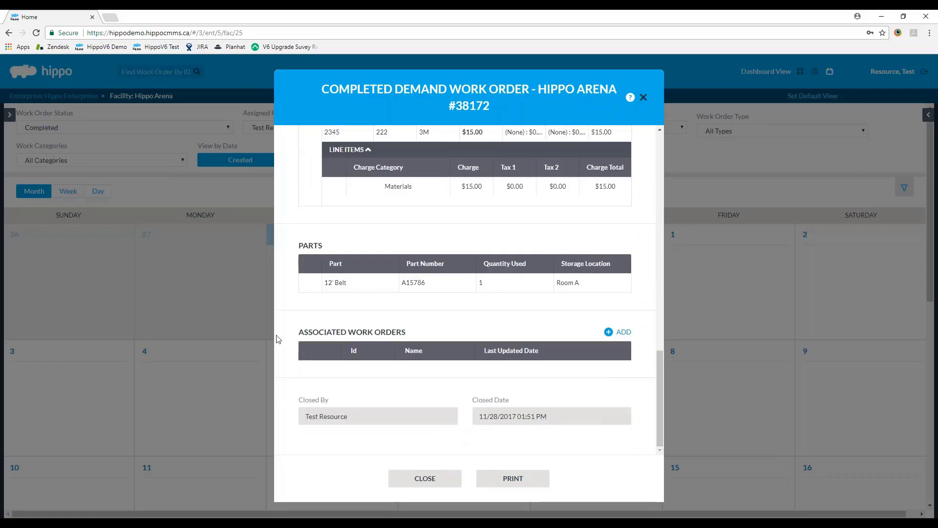
left_click(625, 332)
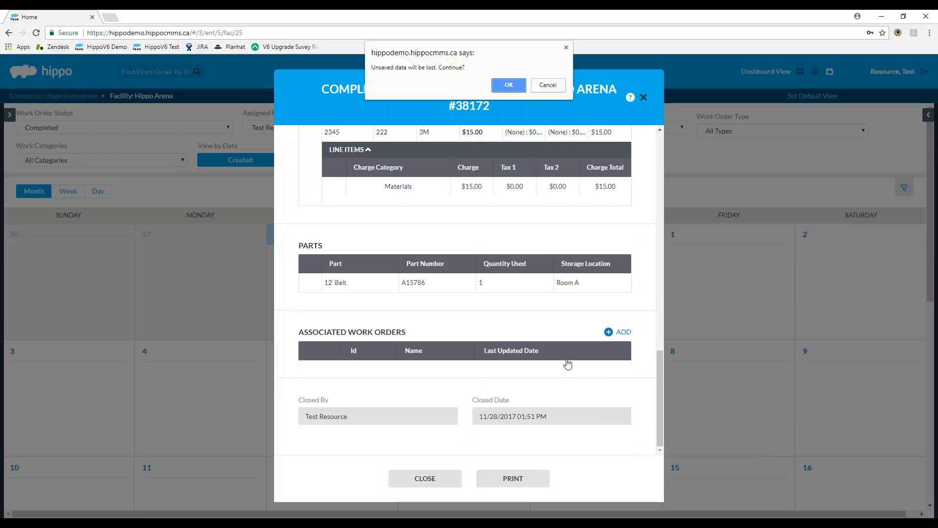
Step: Discard the unsaved 'forgot to add invoie' work order draft and return to the December 2017 calendar
left_click(518, 86)
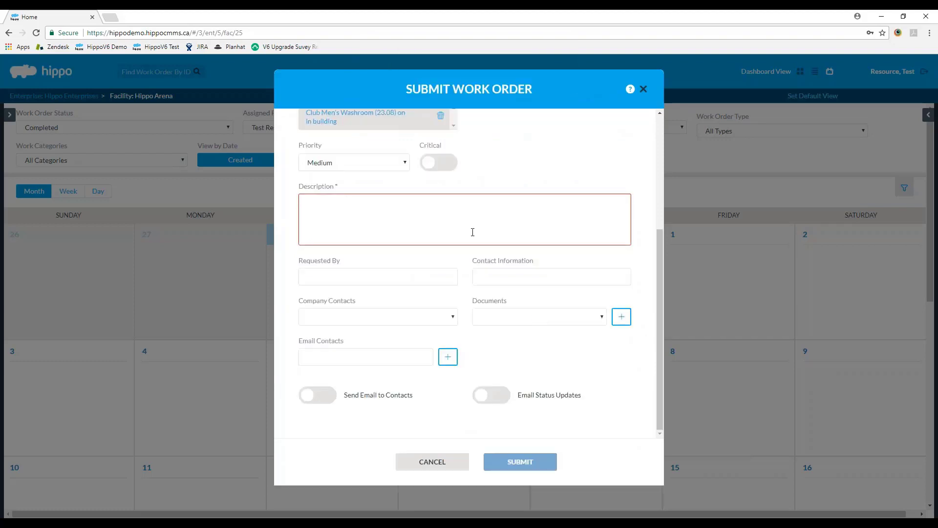
type("f")
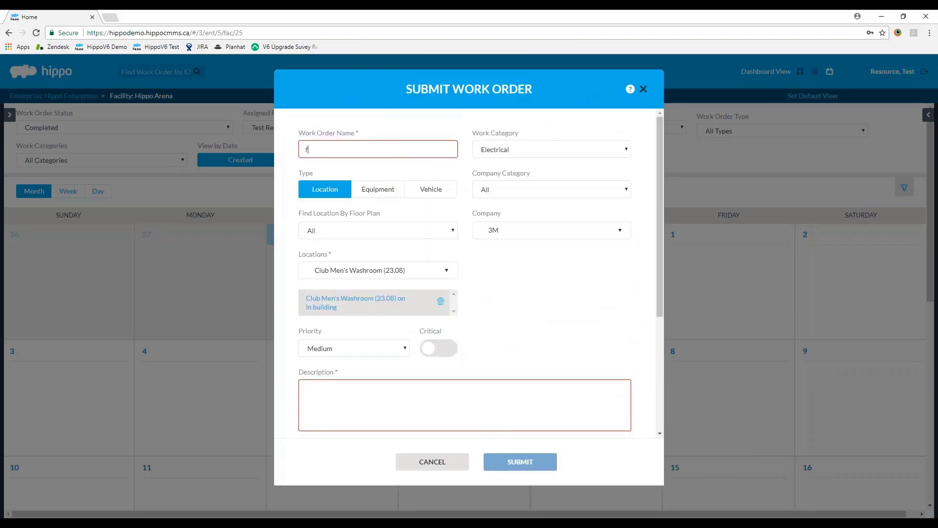
type("orgot to add i")
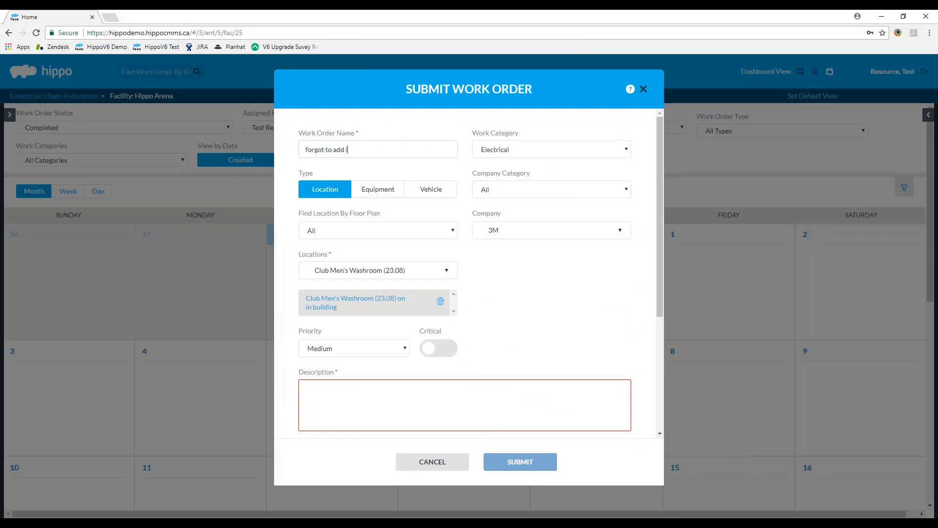
type("nvoie")
scroll(524, 250, "down", 3)
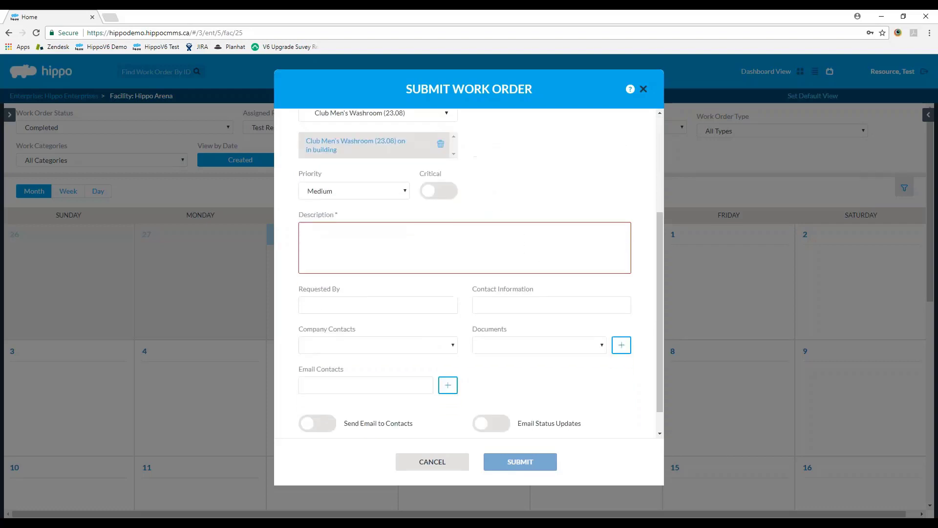
scroll(521, 293, "up", 3)
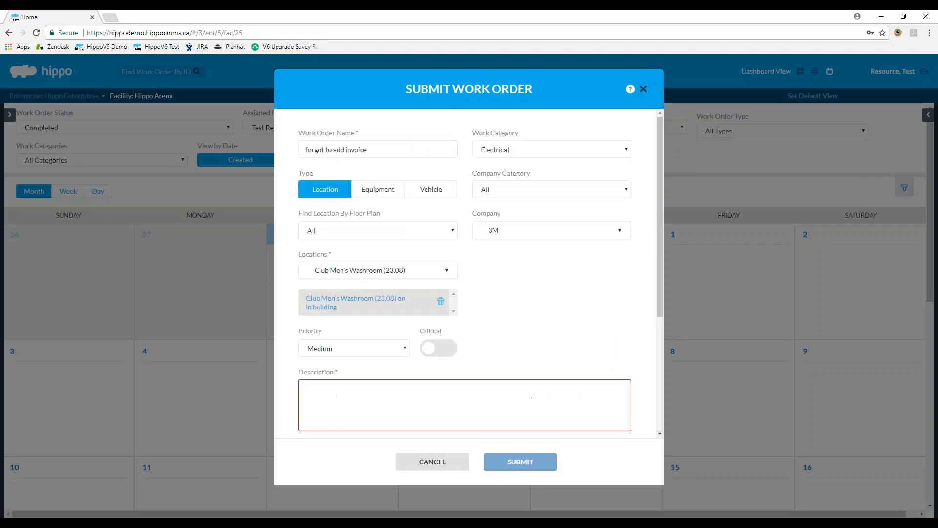
left_click(459, 464)
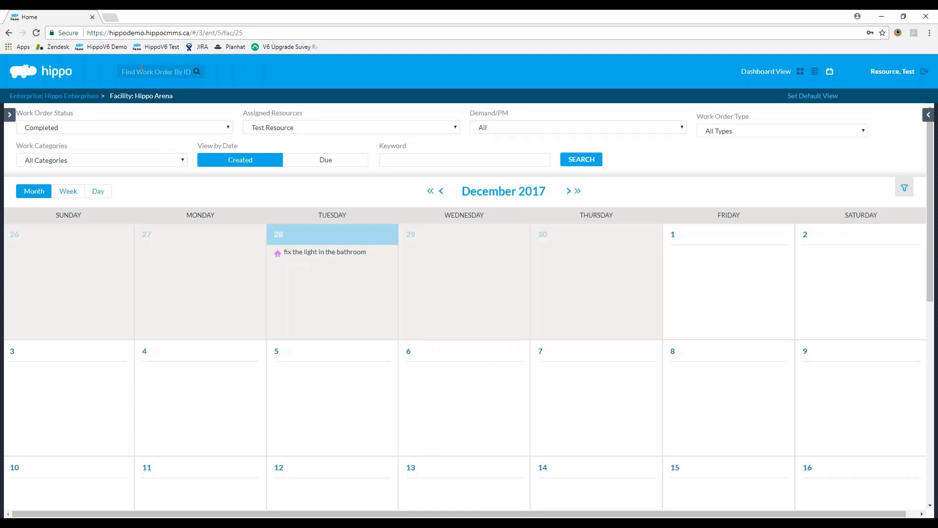
Step: Look up work order 38172 by its ID, then close it
left_click(142, 68)
type("38172")
key("Return")
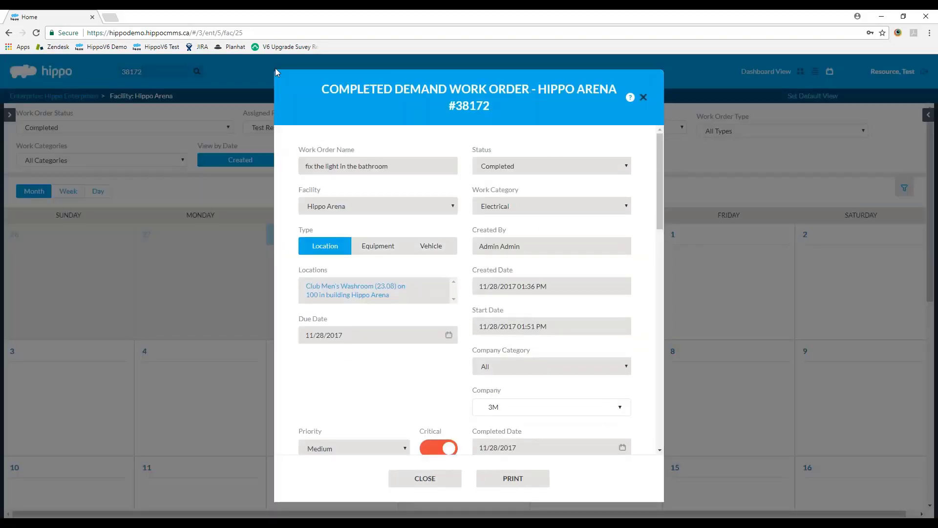
left_click(432, 485)
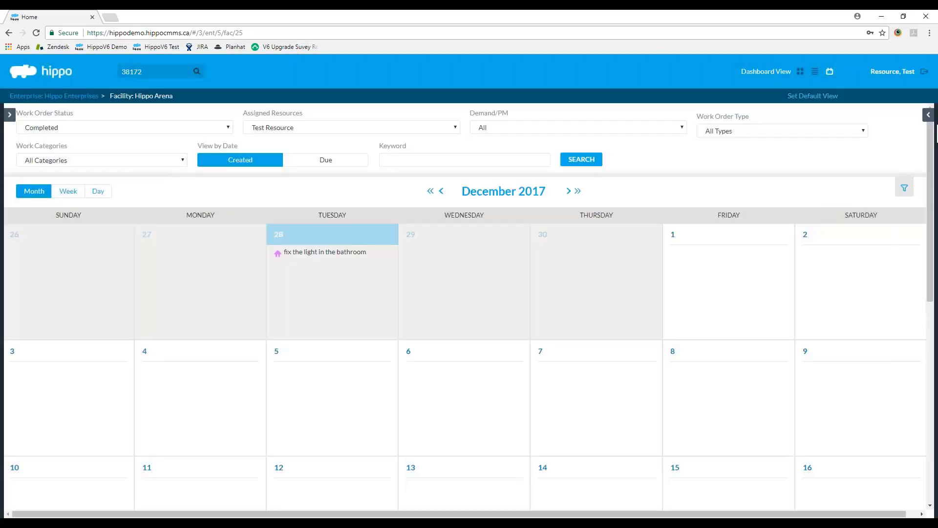
Step: Search for PM work orders in Work Order Search, then return to the dashboard
left_click(928, 114)
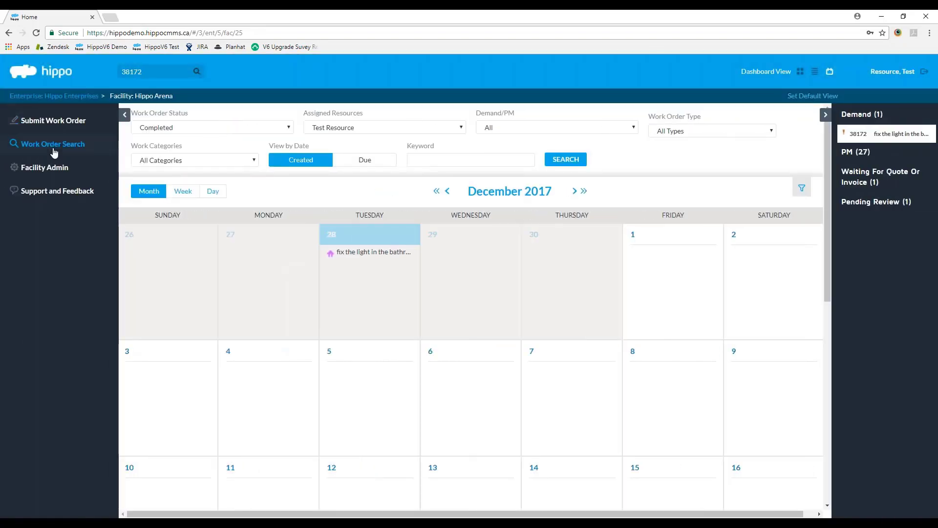
left_click(53, 149)
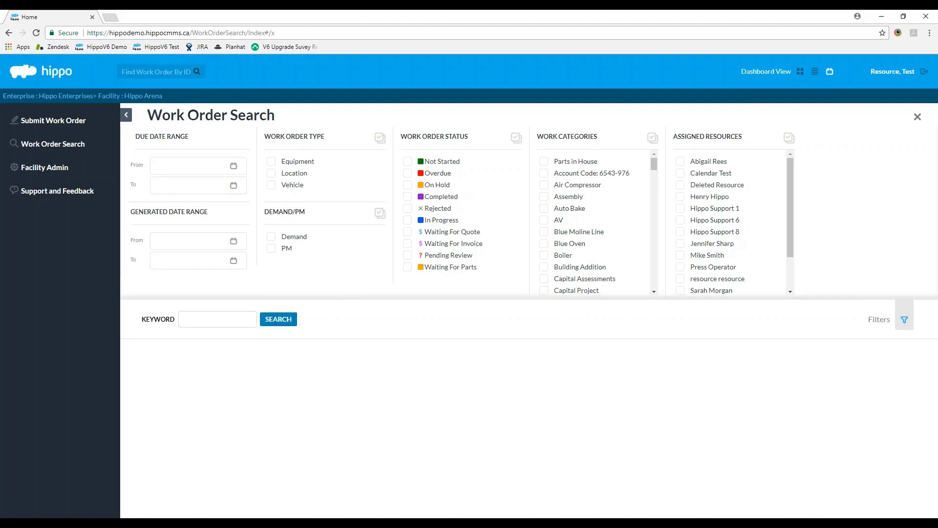
left_click(271, 236)
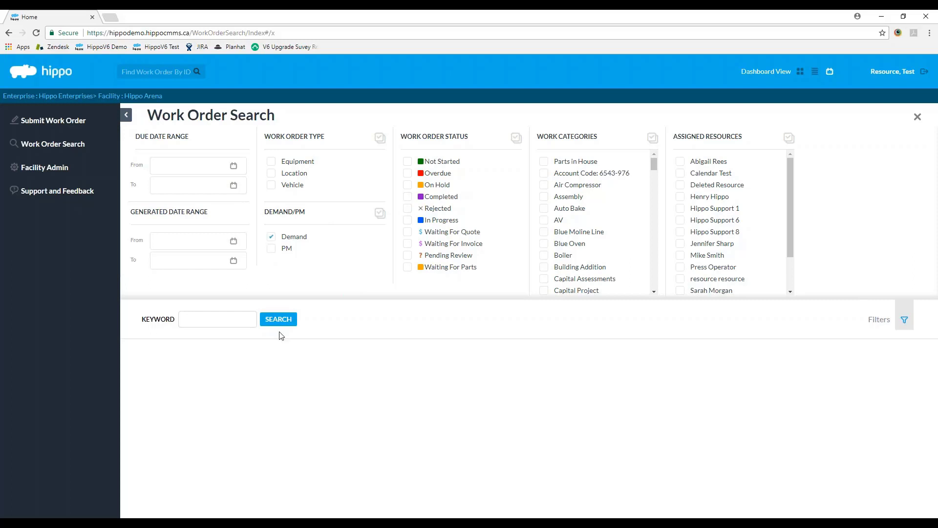
left_click(409, 196)
left_click(407, 196)
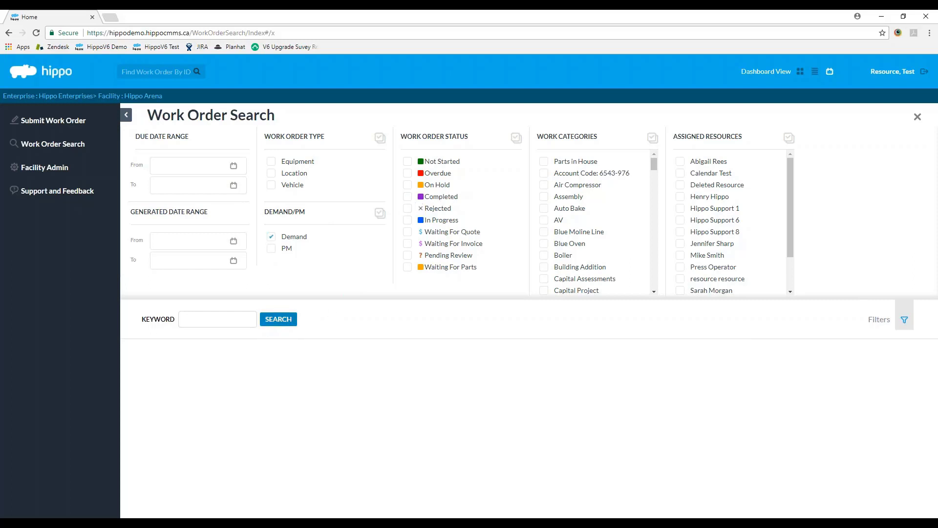
left_click(271, 248)
left_click(278, 318)
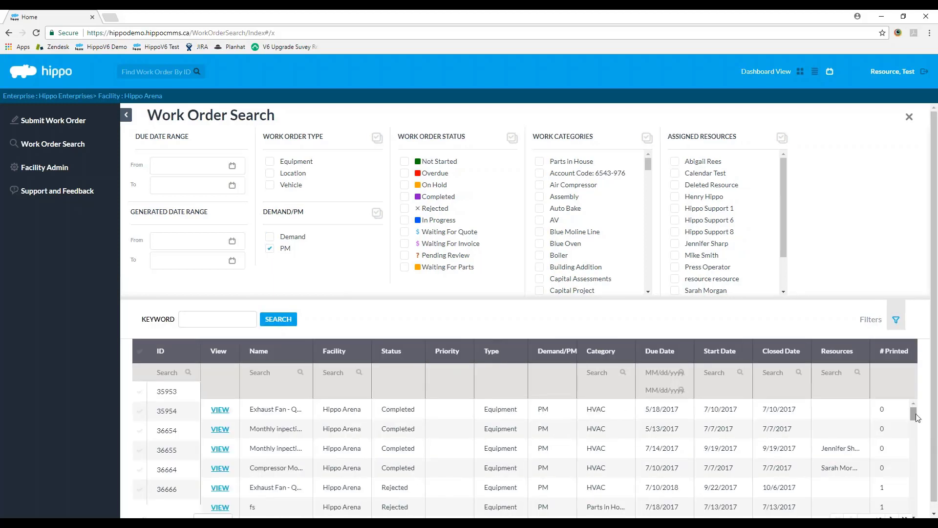
left_click_drag(913, 413, 930, 472)
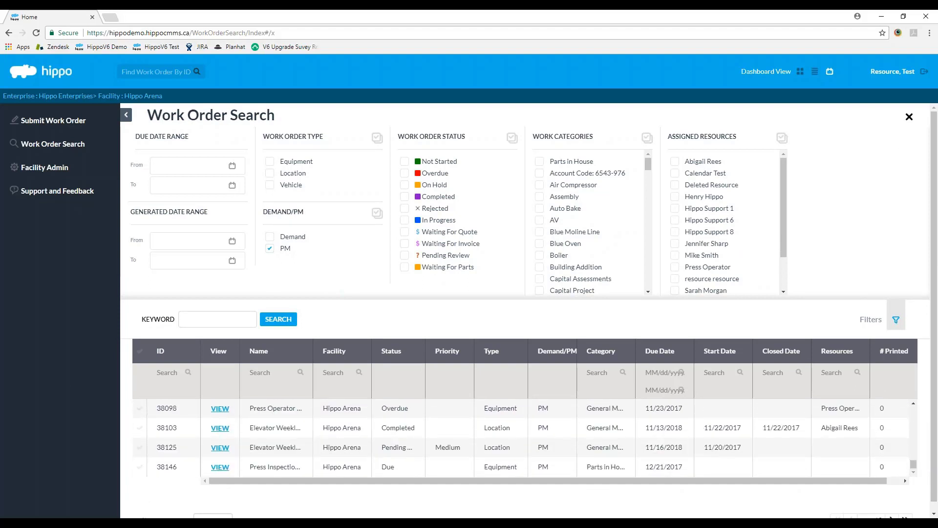
left_click(909, 117)
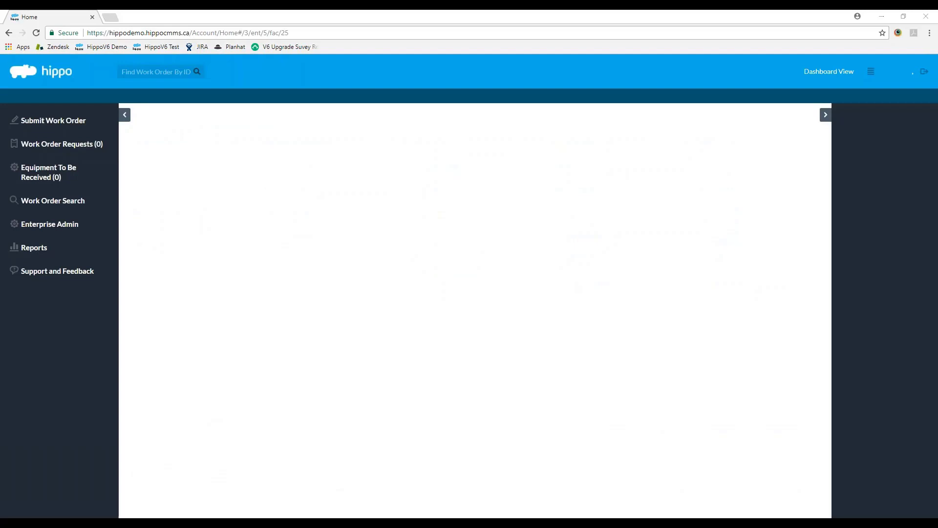